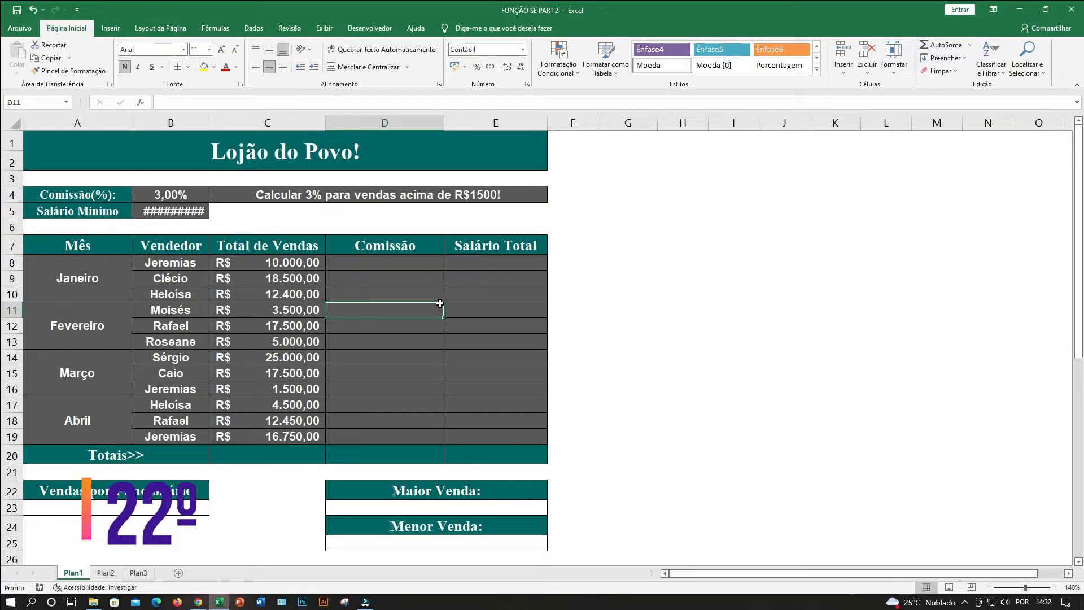
left_click(409, 290)
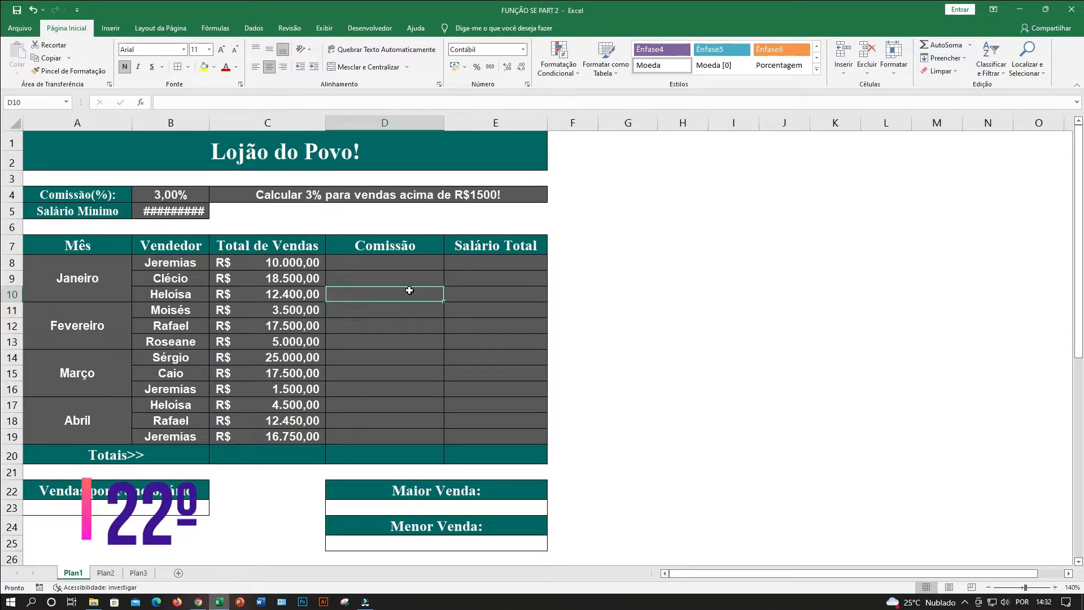
left_click(416, 307)
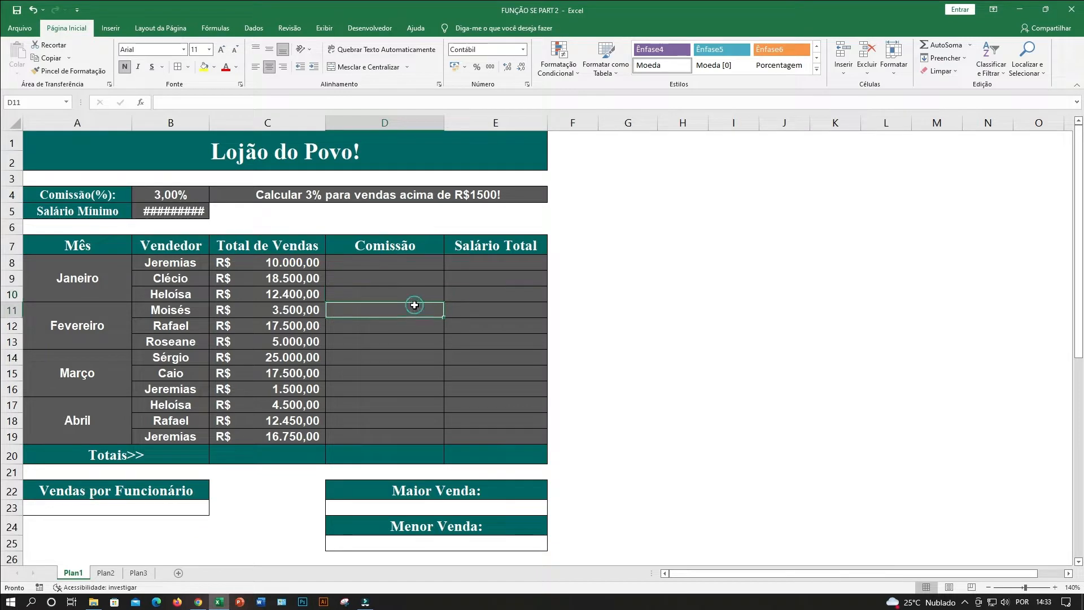
left_click(414, 326)
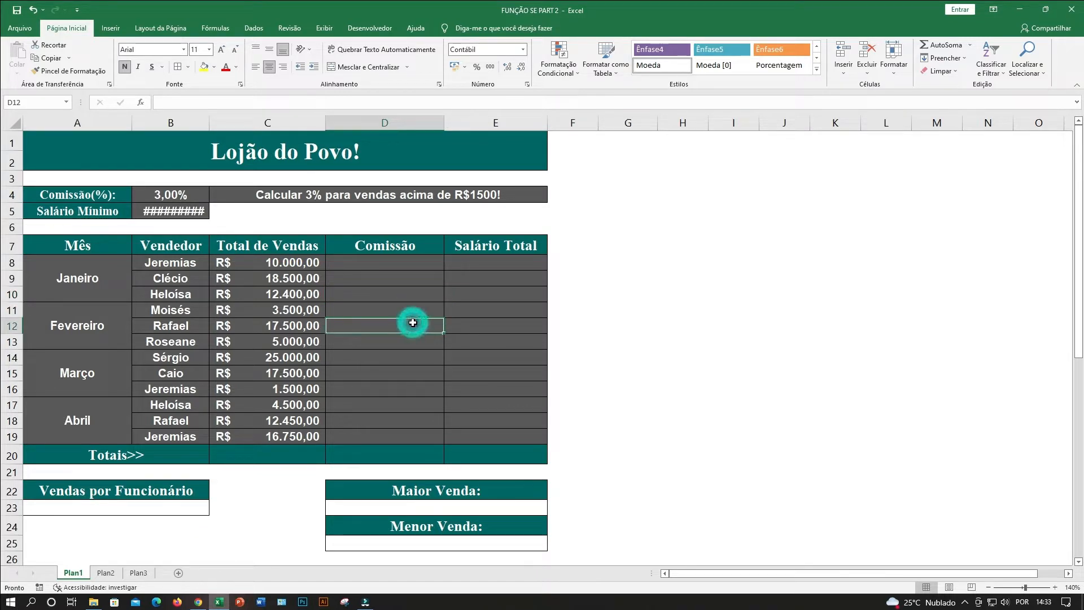
left_click(408, 314)
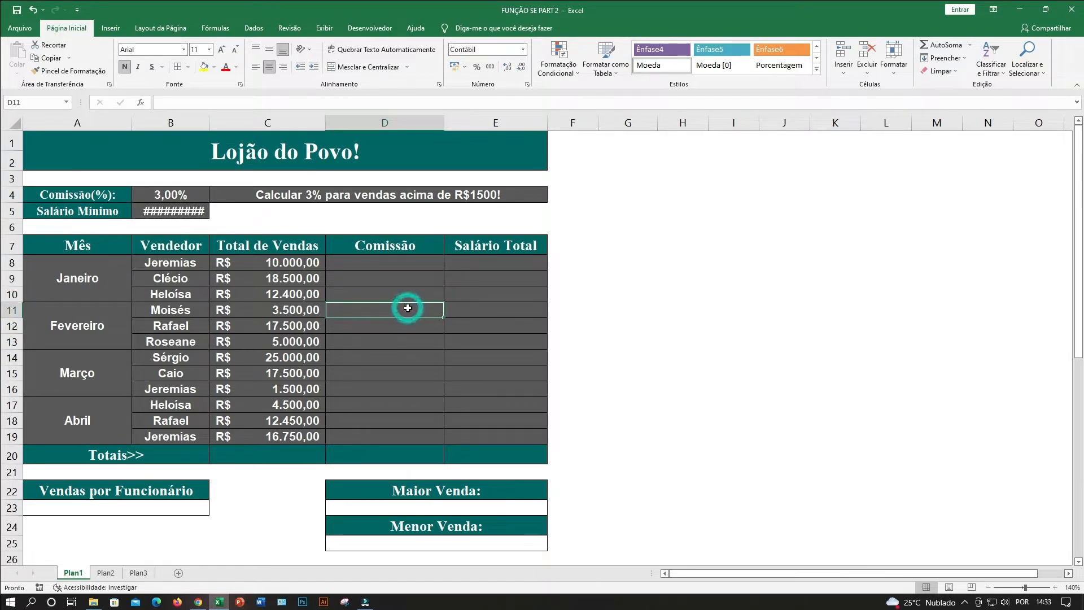
left_click(411, 332)
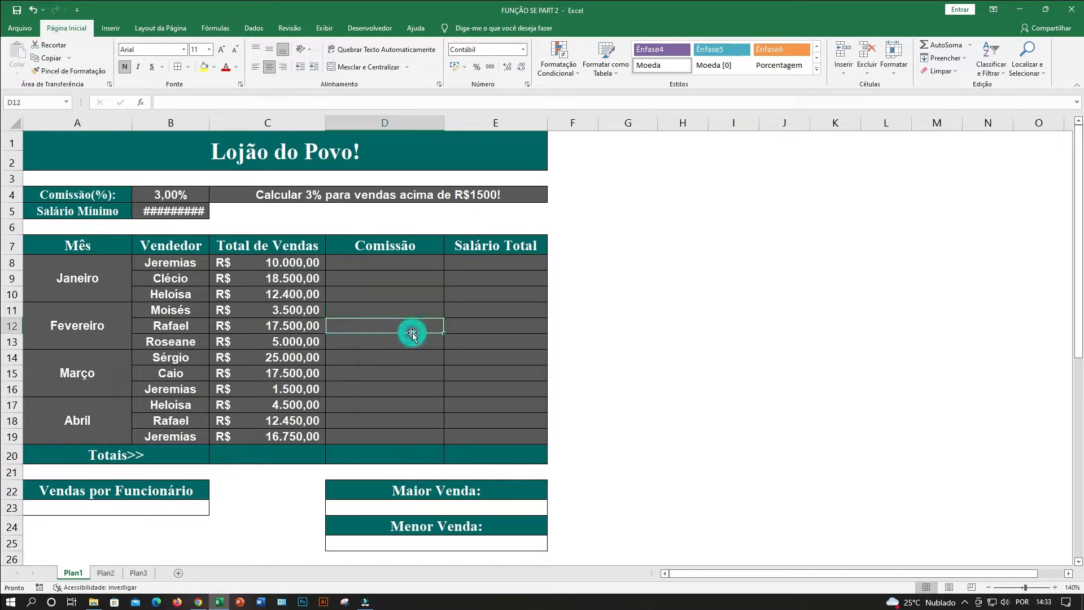
left_click(411, 281)
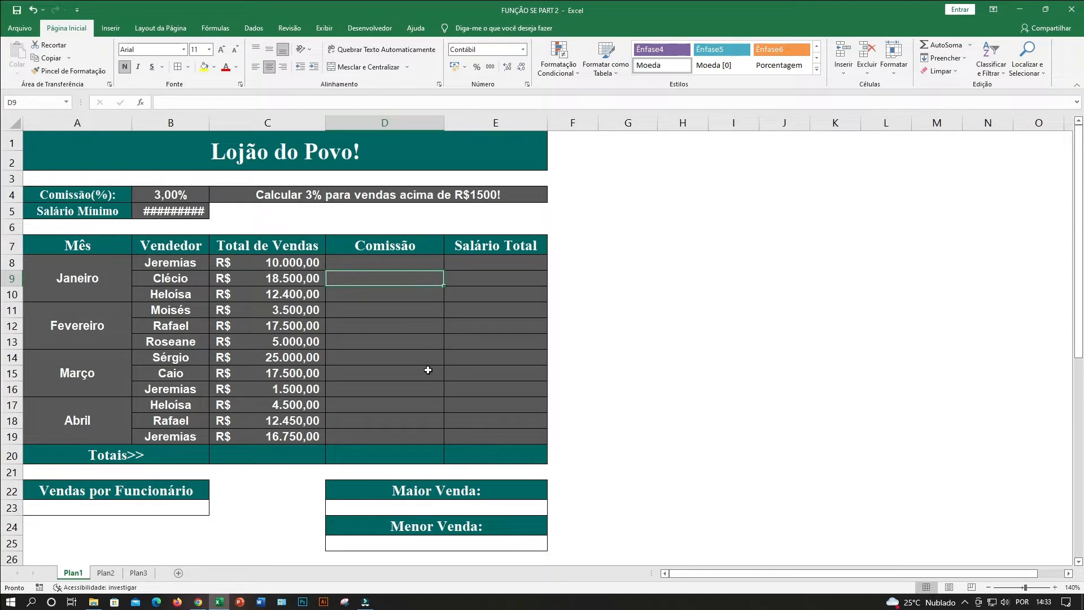
left_click(415, 326)
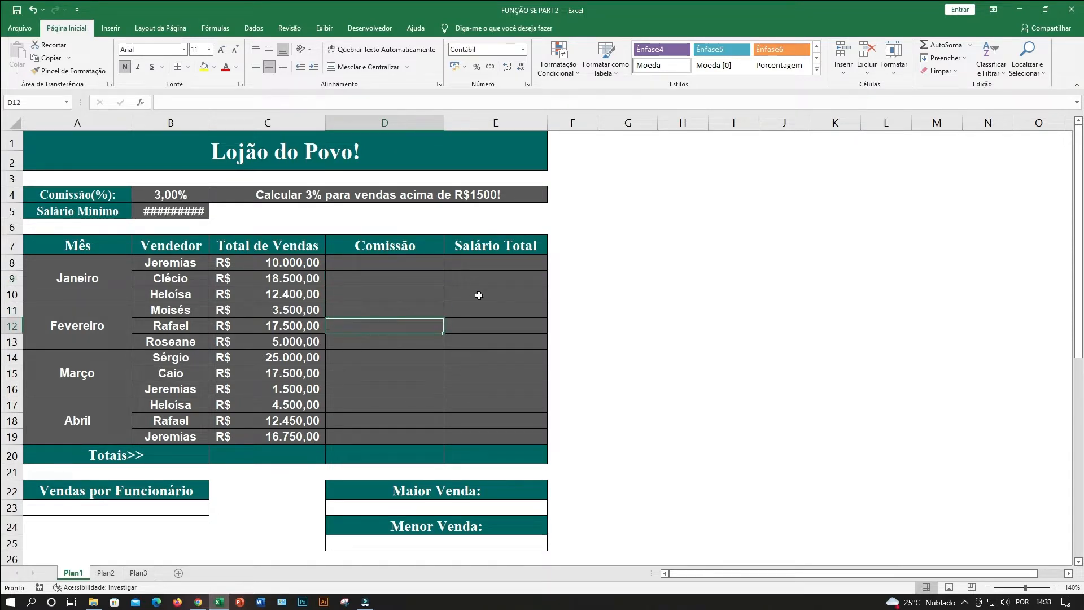
left_click(391, 282)
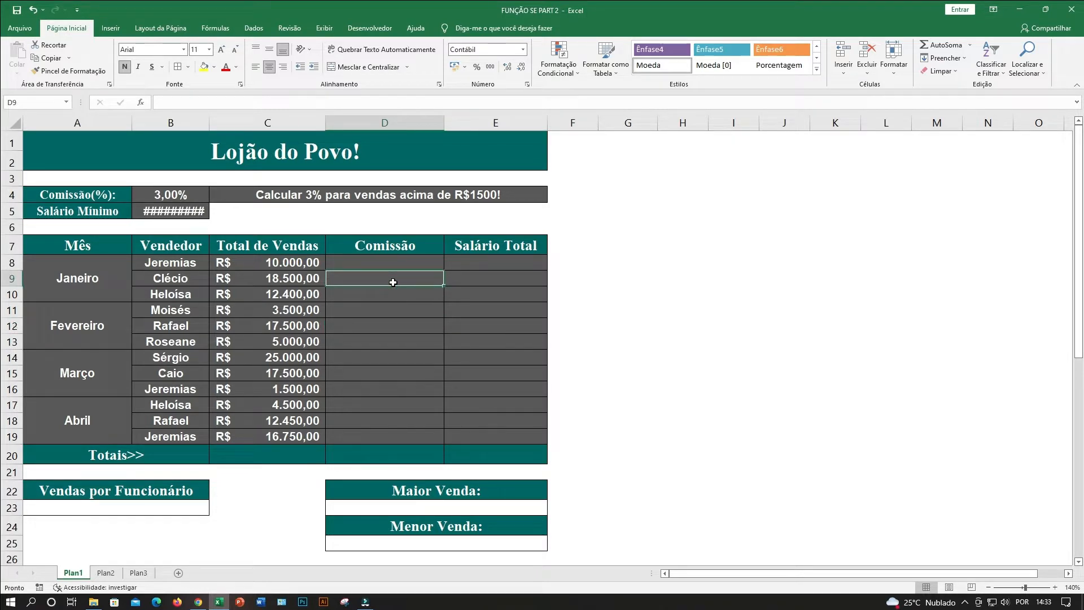
left_click(393, 261)
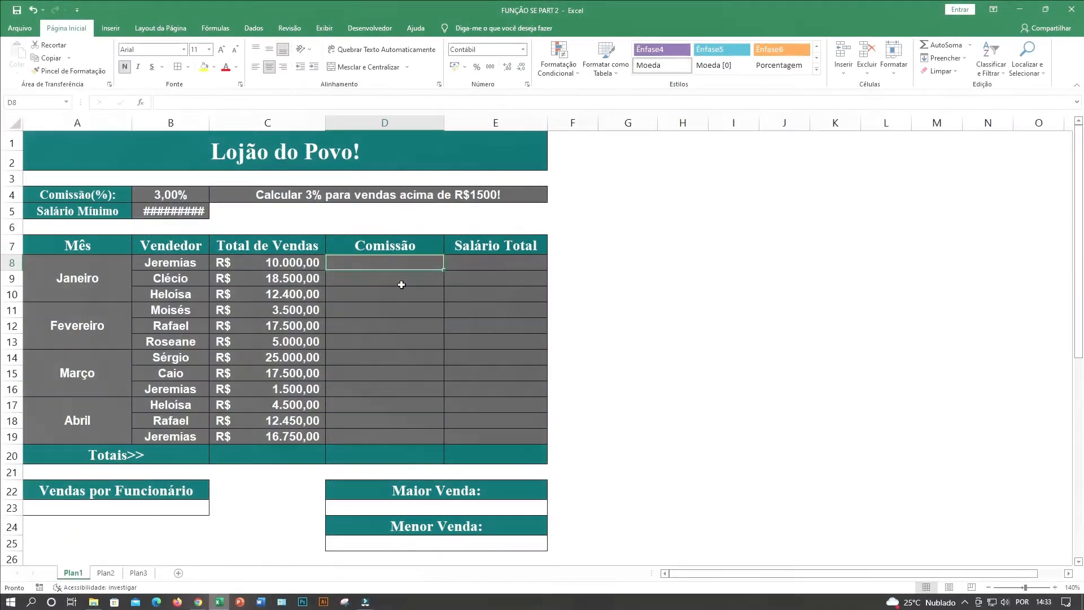
left_click(400, 280)
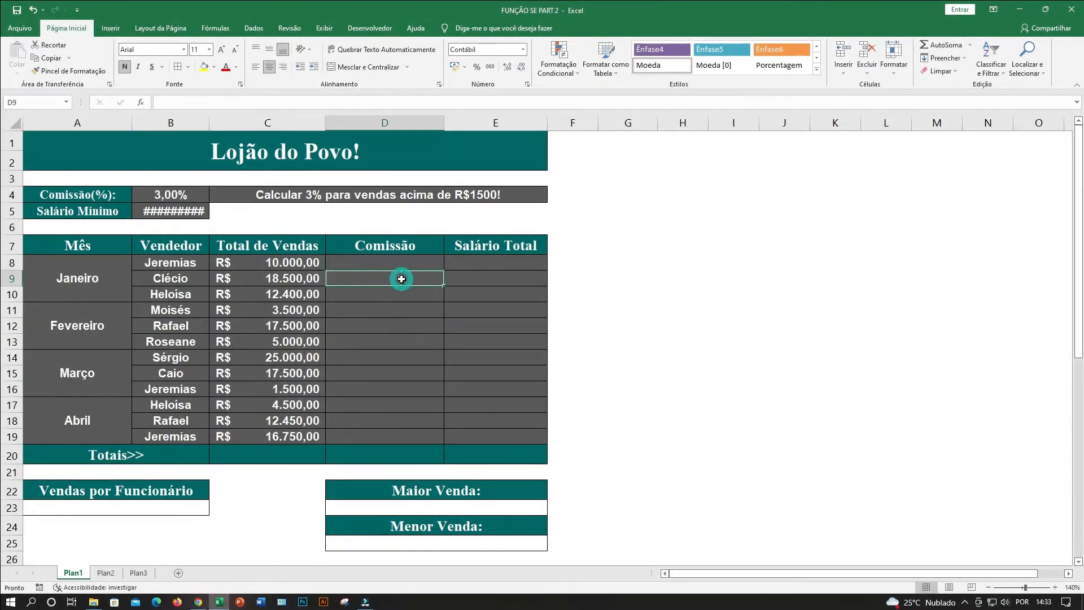
left_click(483, 276)
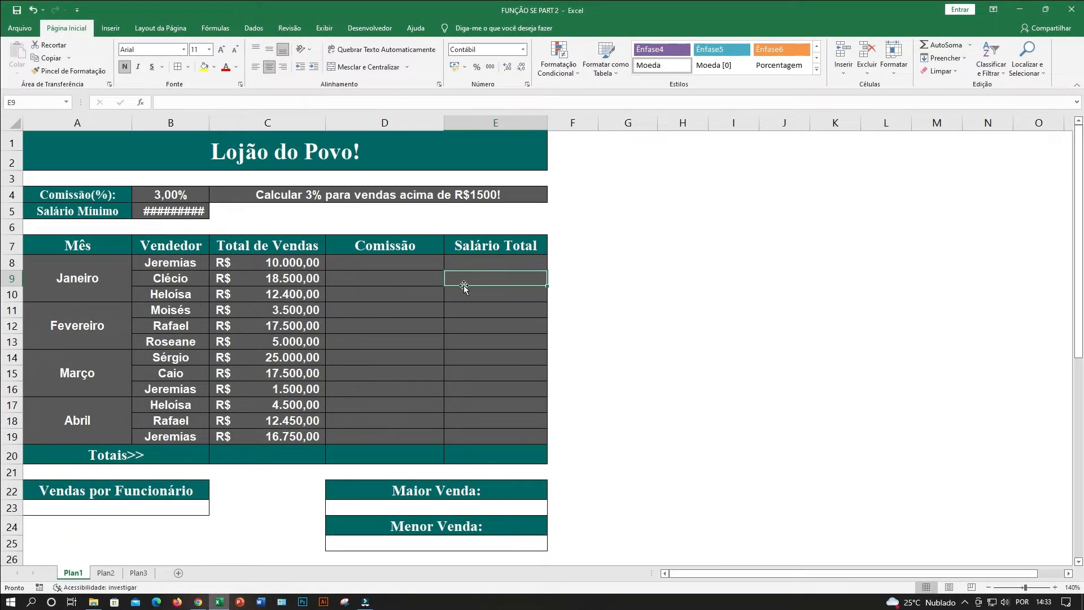
left_click(399, 265)
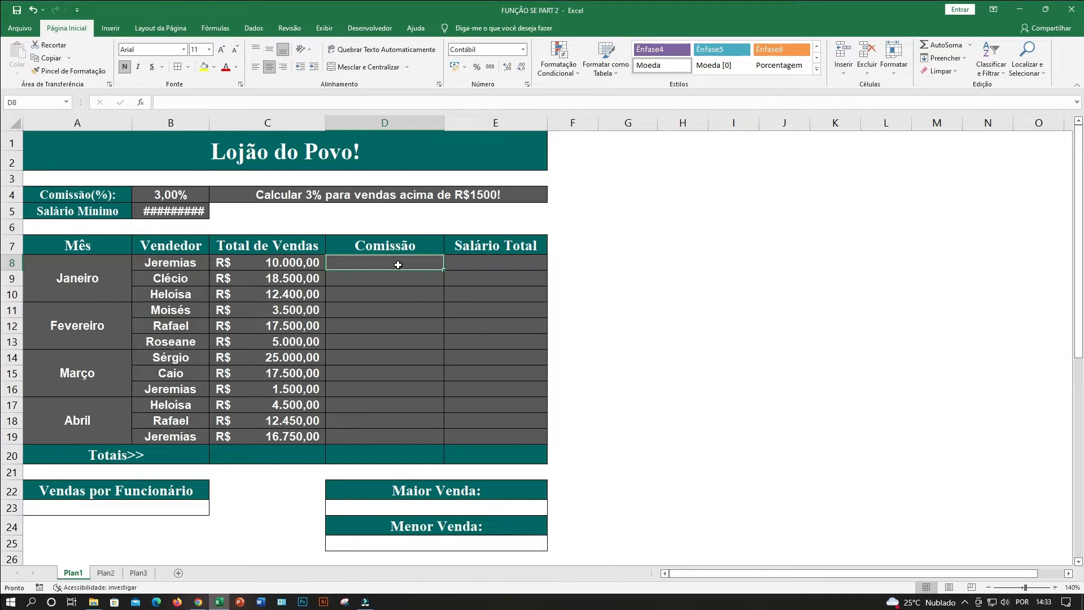
left_click(412, 296)
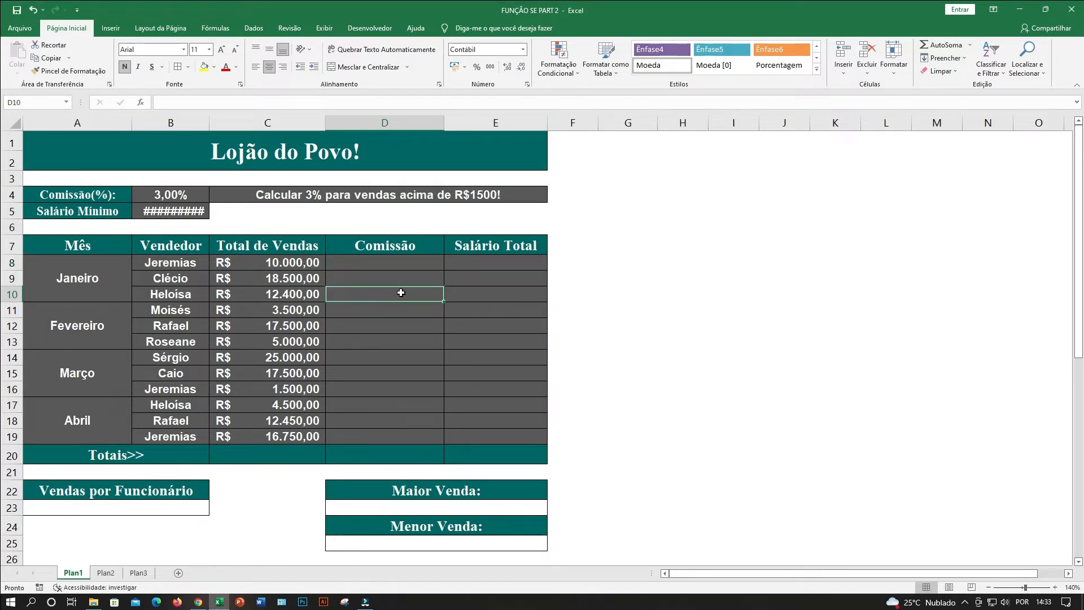
left_click(379, 267)
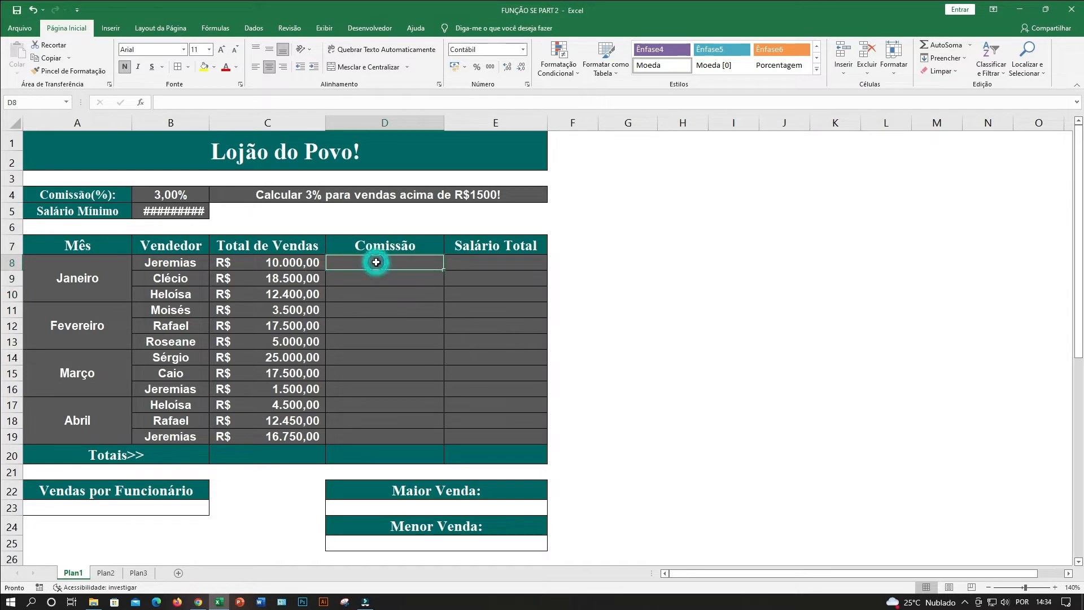
left_click(401, 299)
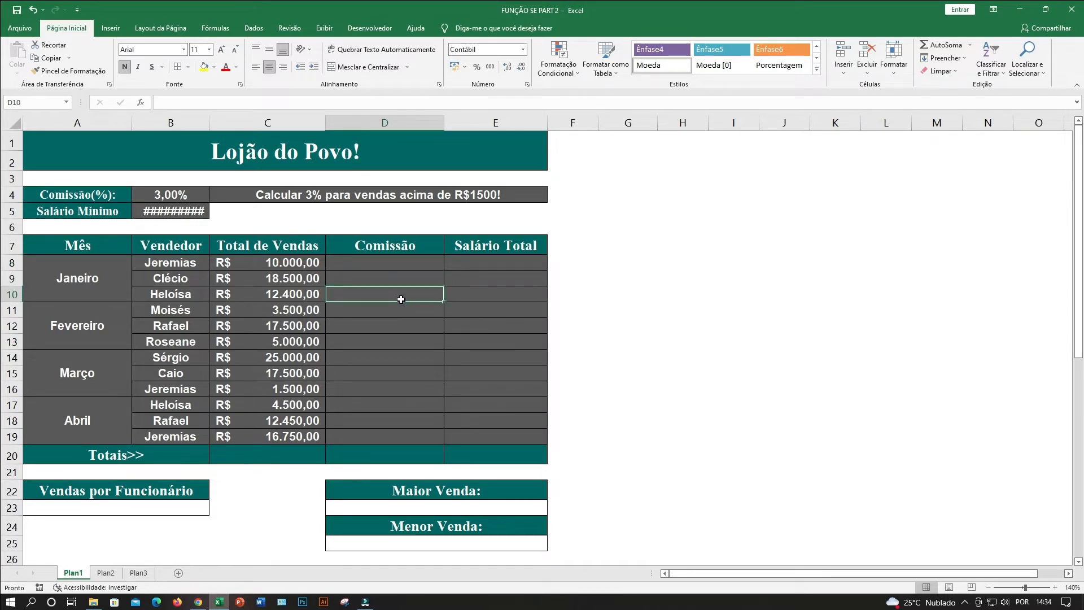
Examine the minimum salary, the commission percentage and the rule for commission on sales above R$1500 at the top of the sheet.
left_click(136, 214)
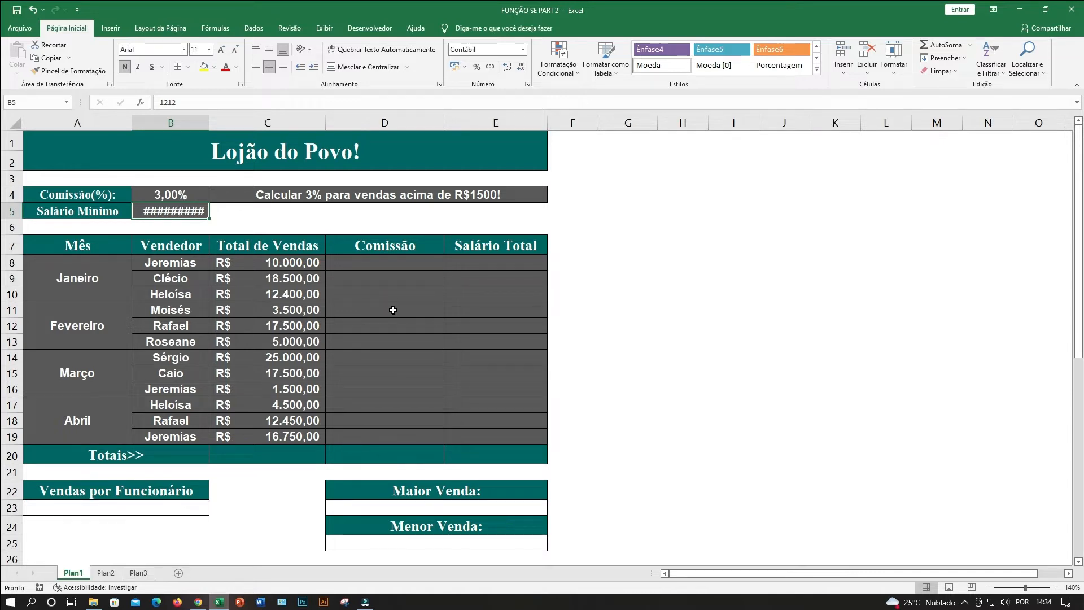
left_click(251, 278)
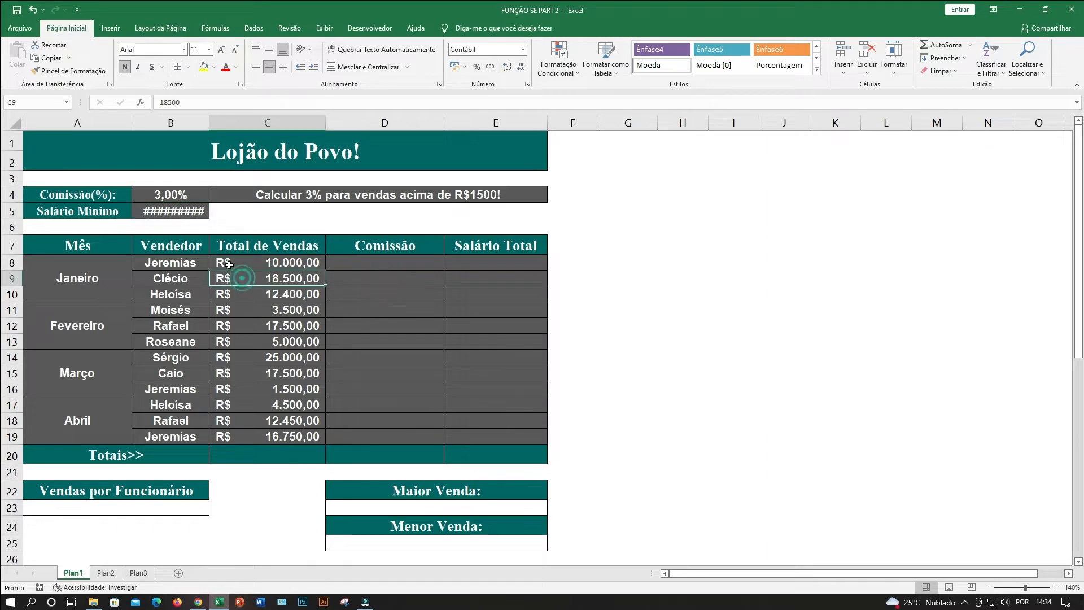
scroll(244, 290, "up", 3)
scroll(293, 317, "up", 1)
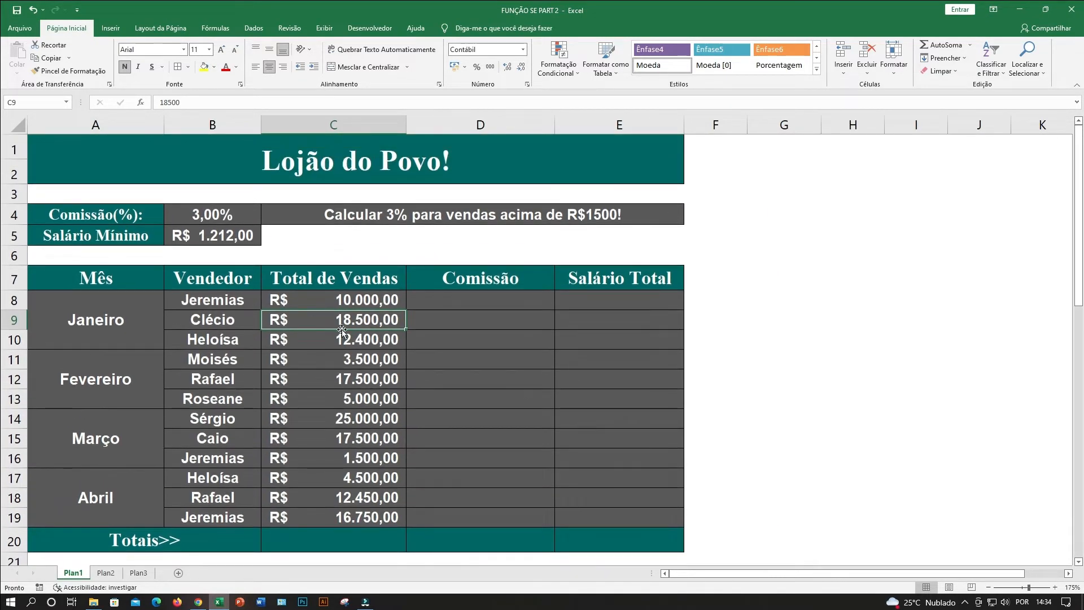
left_click(341, 165)
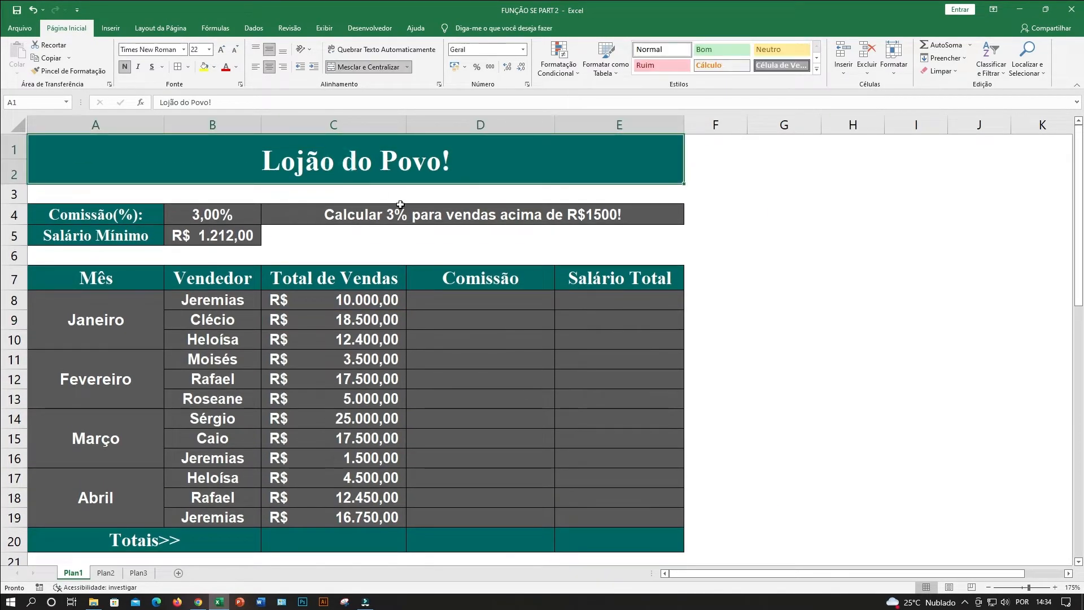
left_click(286, 357)
left_click(107, 211)
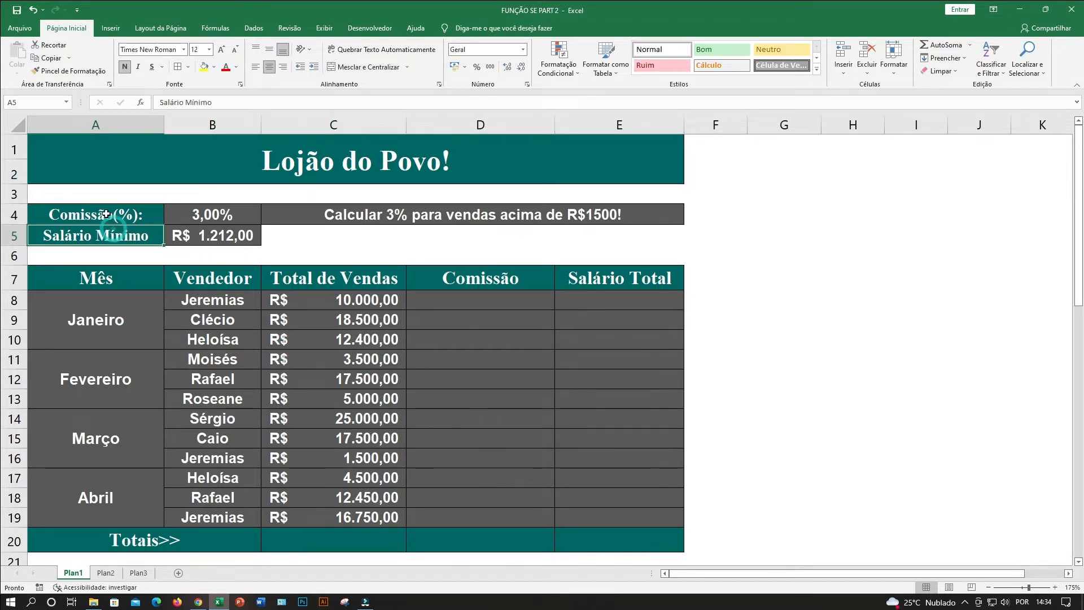
left_click(204, 214)
left_click(106, 234)
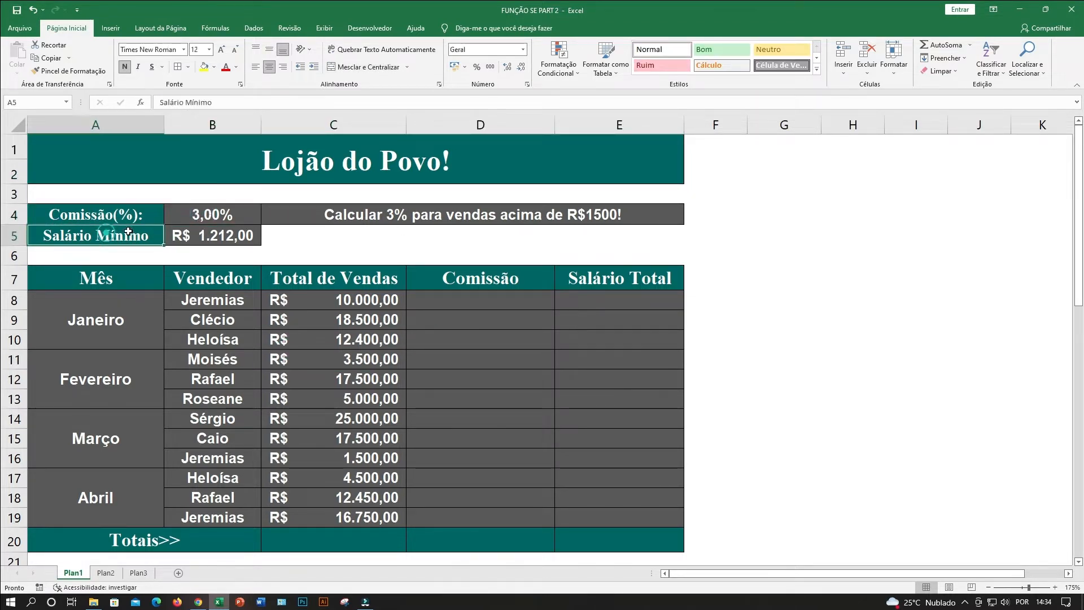
left_click(215, 240)
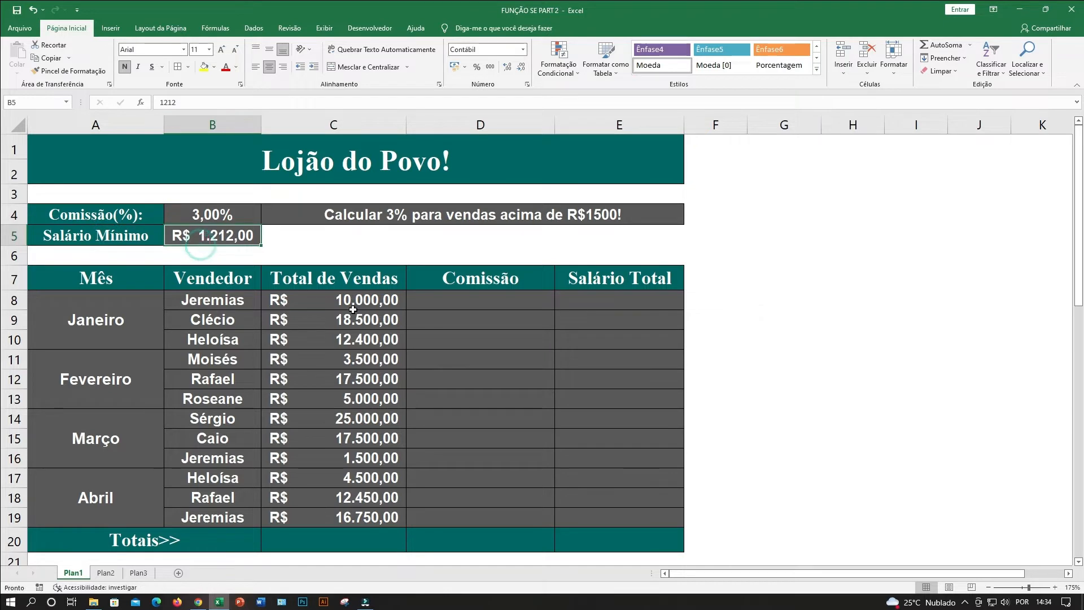
left_click(445, 335)
left_click(371, 217)
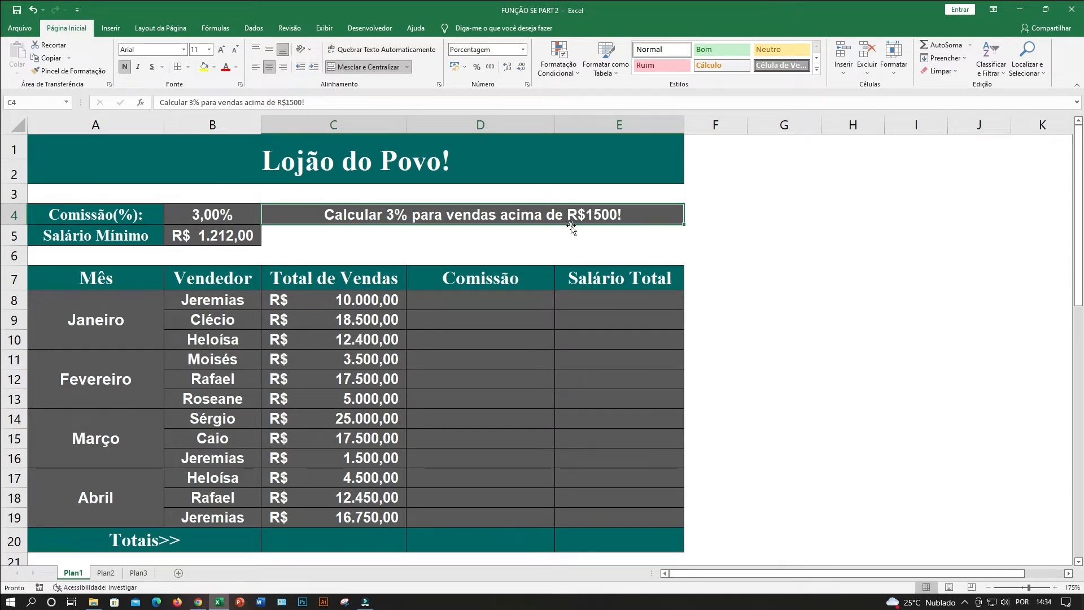
left_click(710, 214)
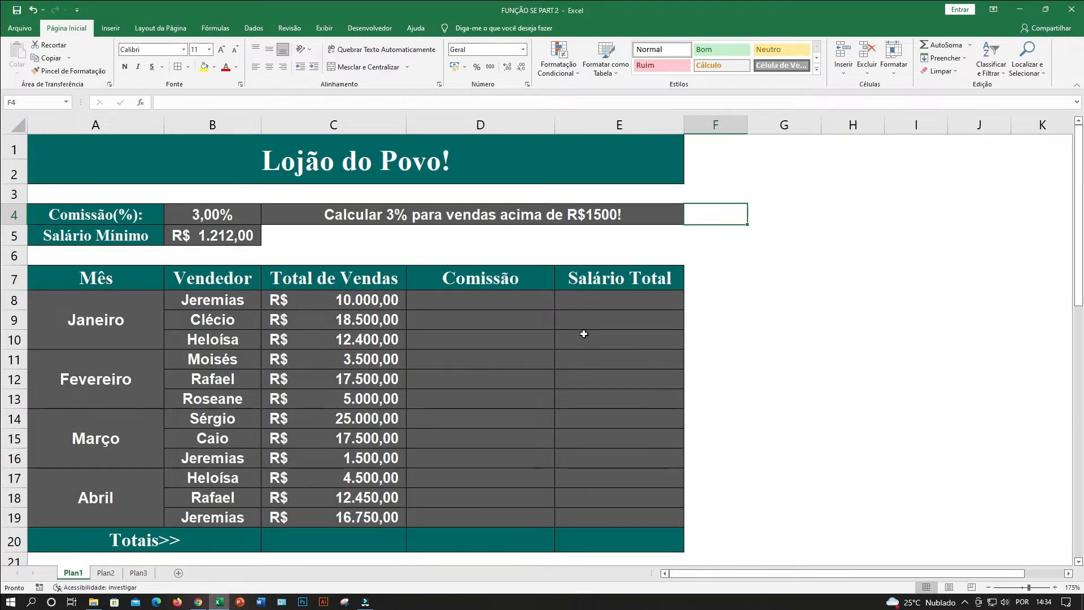
Examine the month blocks from Janeiro to Abril and the sellers listed under Janeiro.
left_click(500, 357)
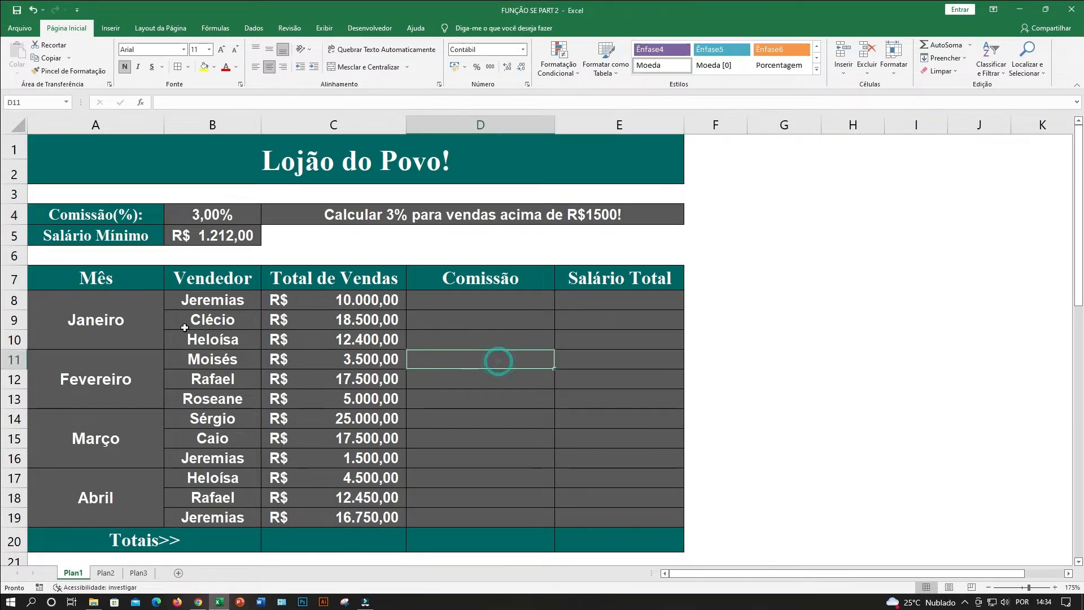
left_click(120, 316)
left_click(90, 379)
left_click(99, 316)
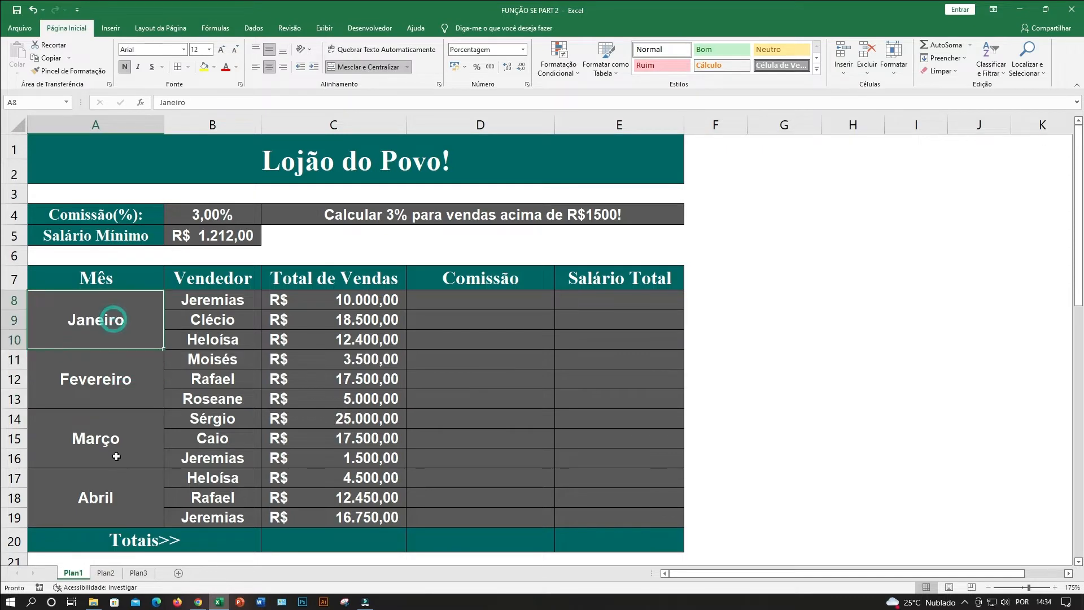
scroll(107, 448, "down", 1)
left_click(104, 447)
left_click(96, 249)
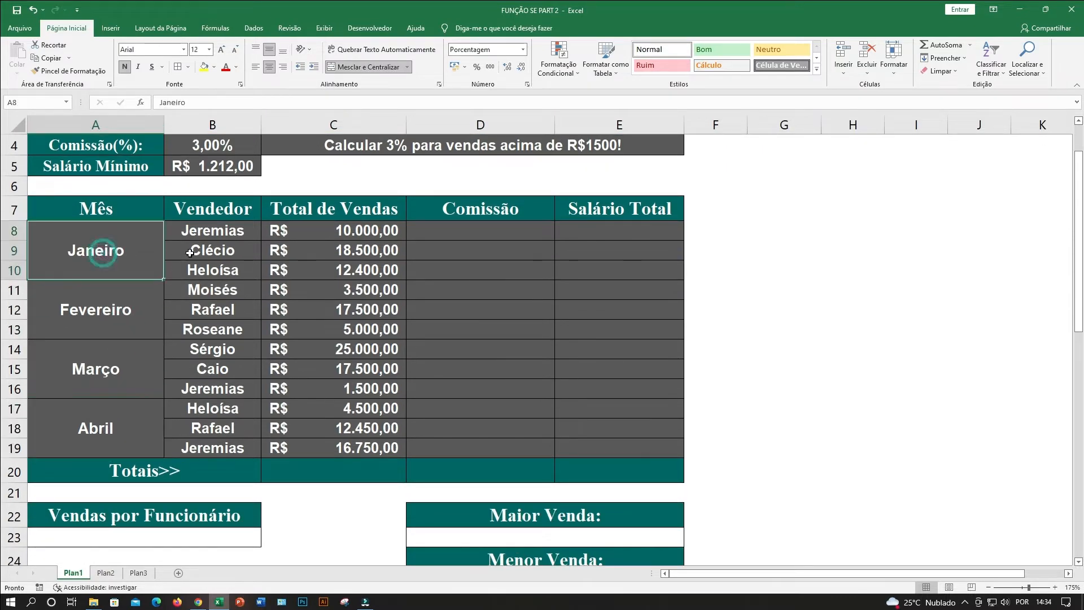
left_click(210, 229)
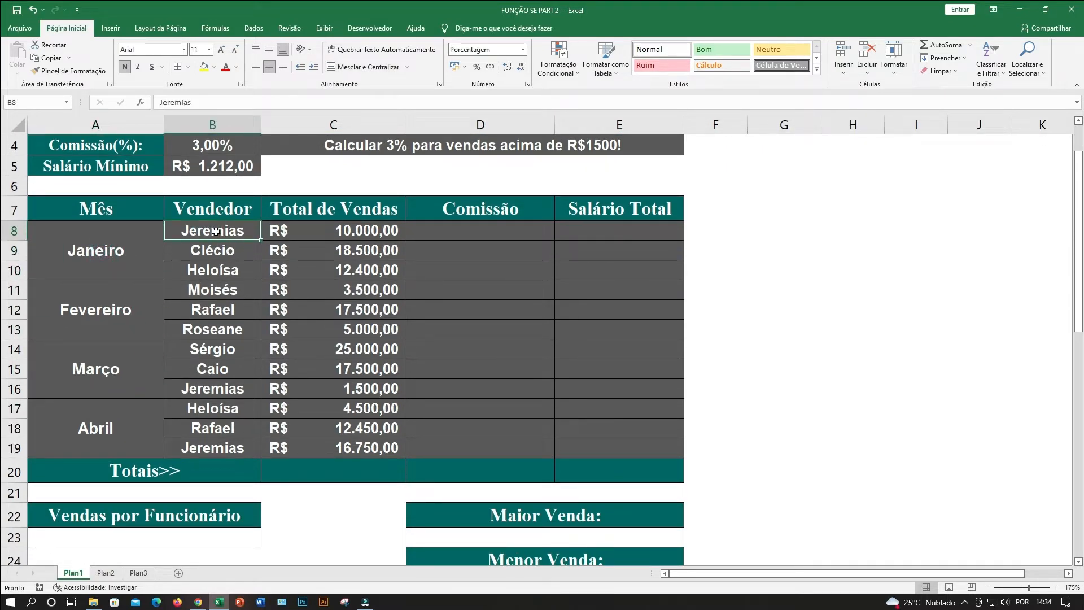
left_click_drag(211, 232, 219, 270)
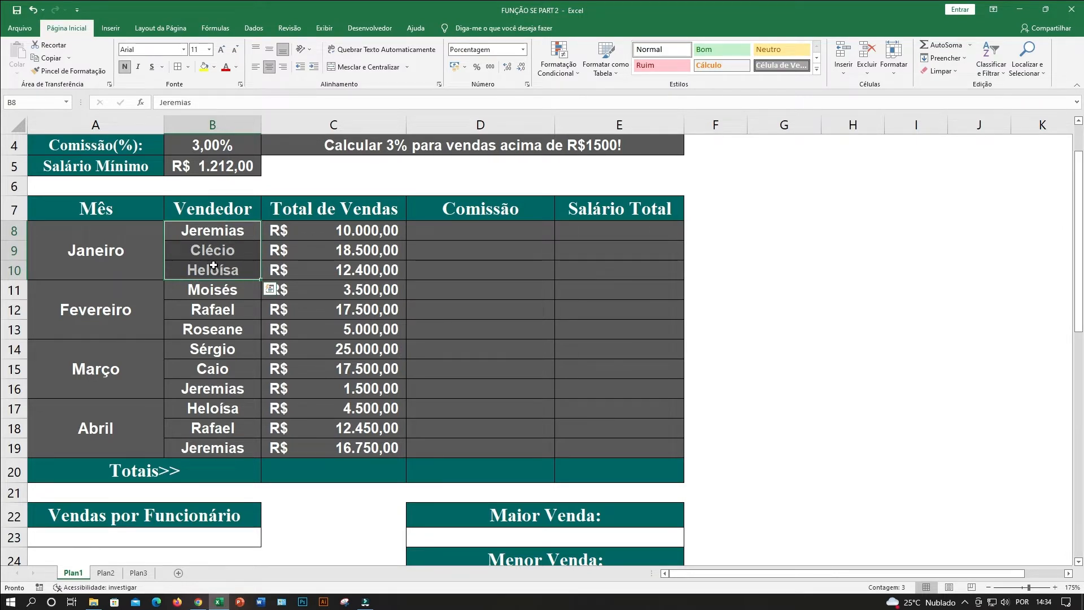
left_click(122, 251)
left_click(213, 267)
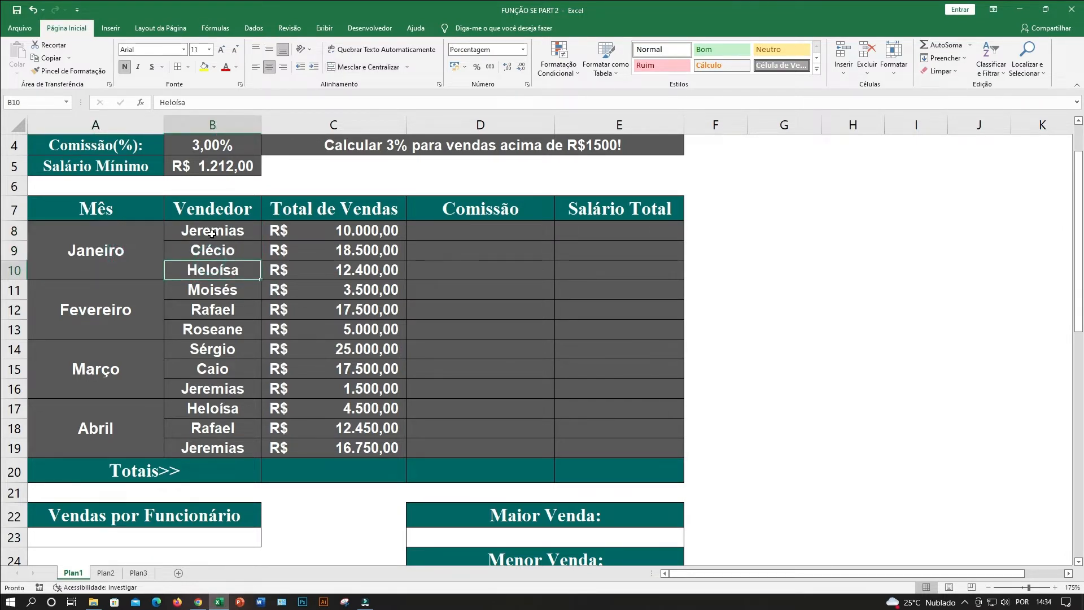
Examine the sales totals of the first Janeiro seller, who is also listed under Março and Abril.
left_click(307, 233)
left_click(323, 213)
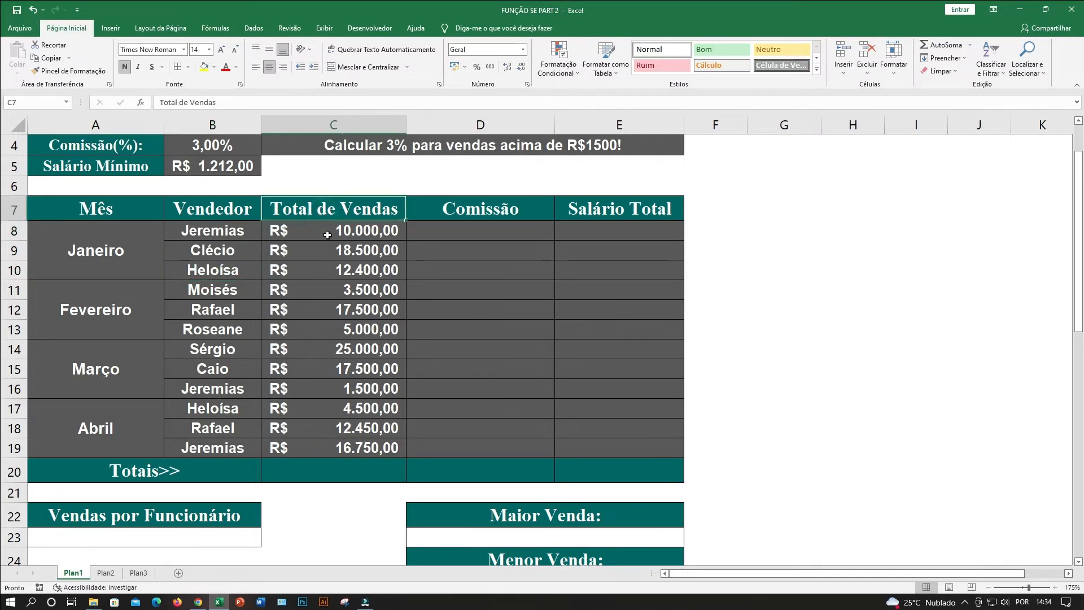
left_click(328, 235)
left_click(222, 229)
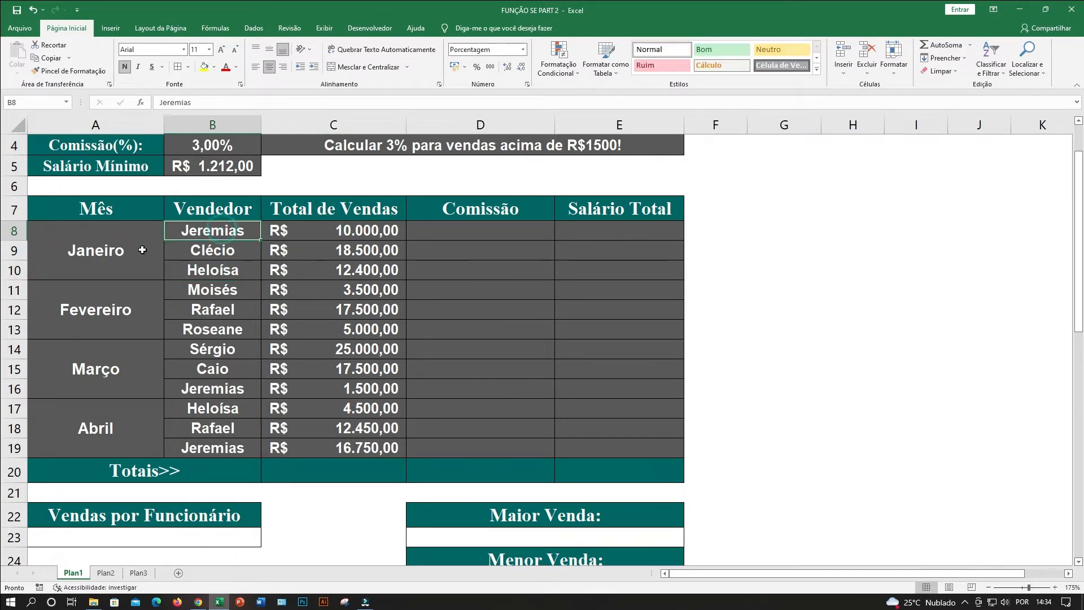
left_click(120, 247)
left_click(360, 228)
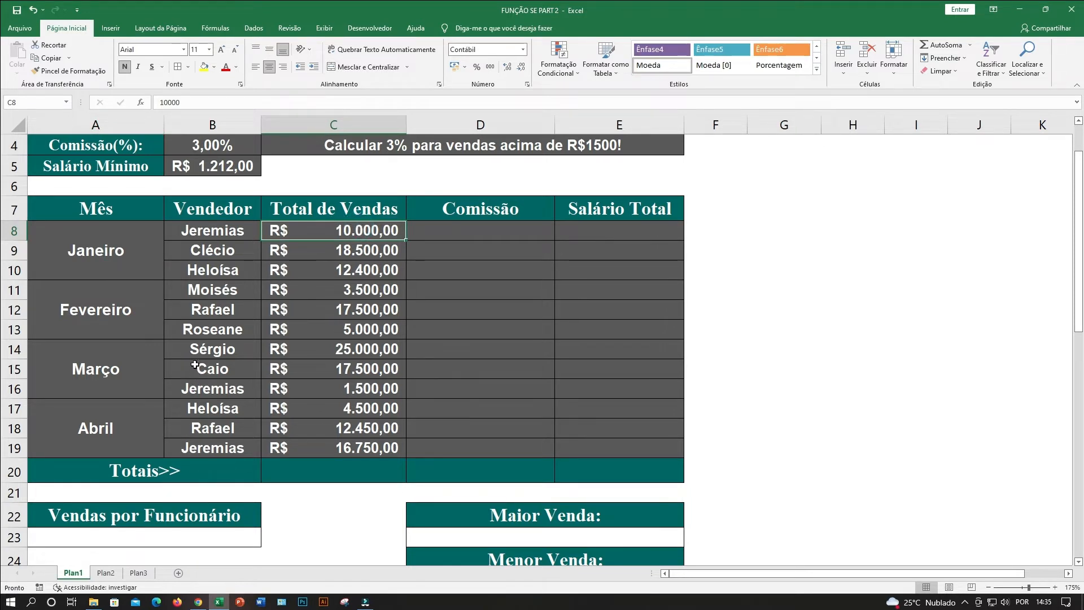
left_click(122, 373)
left_click(196, 387)
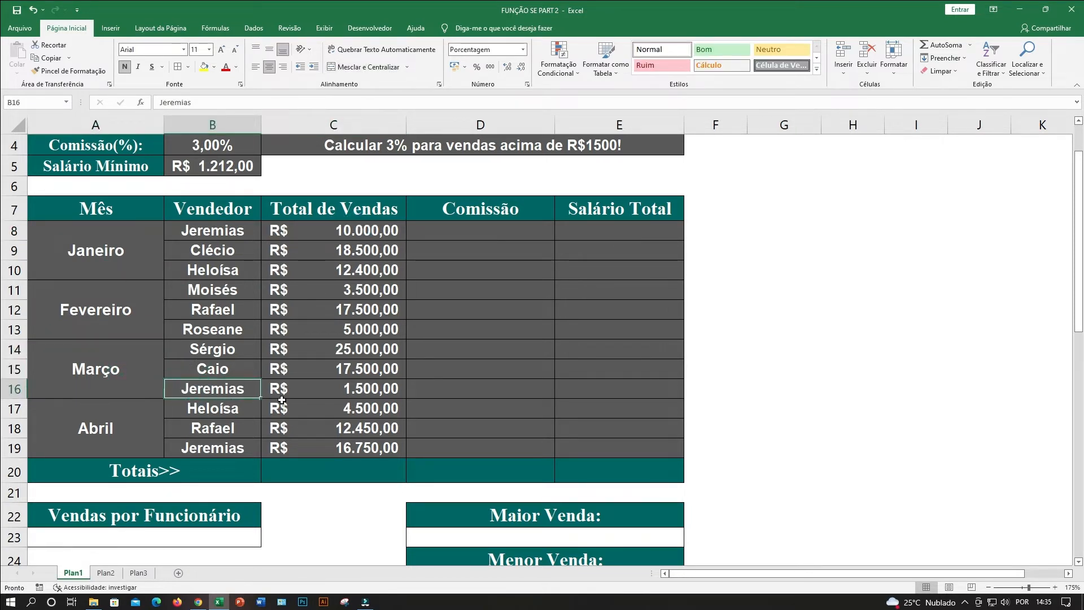
left_click(343, 387)
left_click(111, 427)
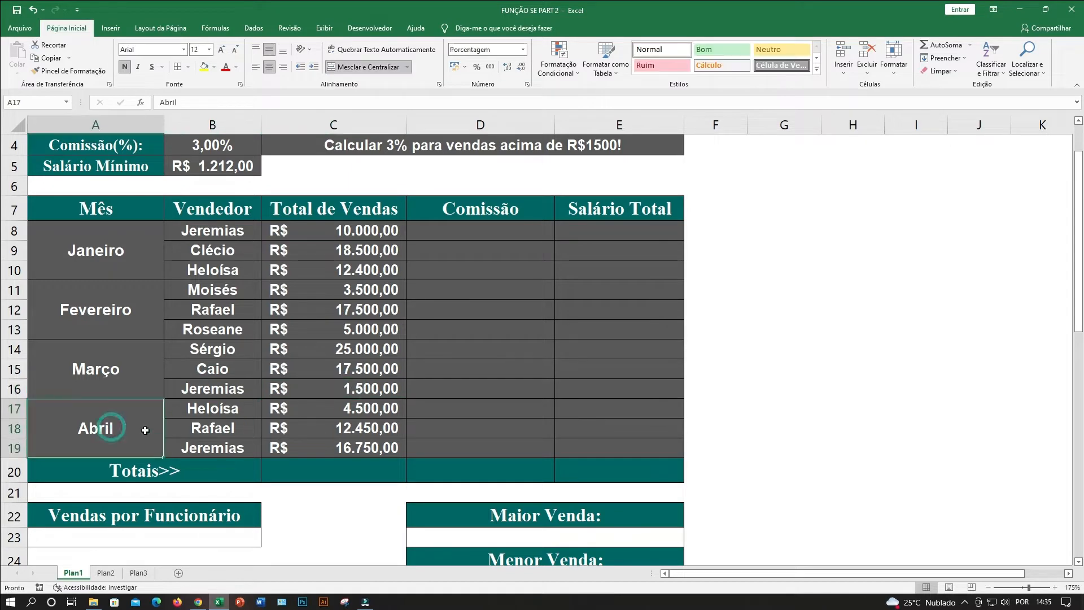
left_click(199, 450)
left_click(360, 454)
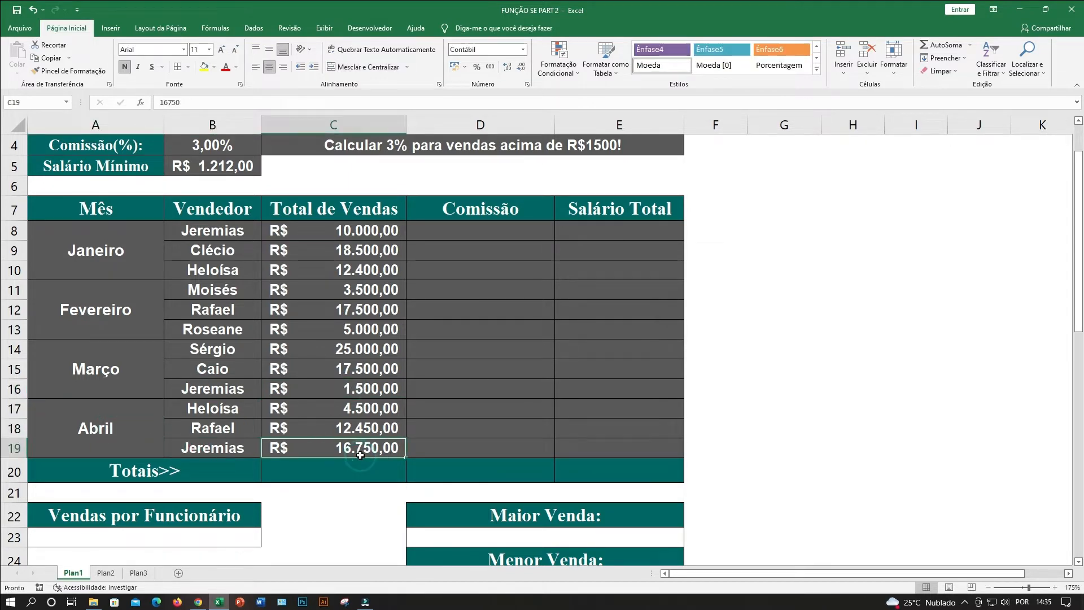
Examine the Vendedor column for sellers who are listed in more than one month.
left_click(227, 312)
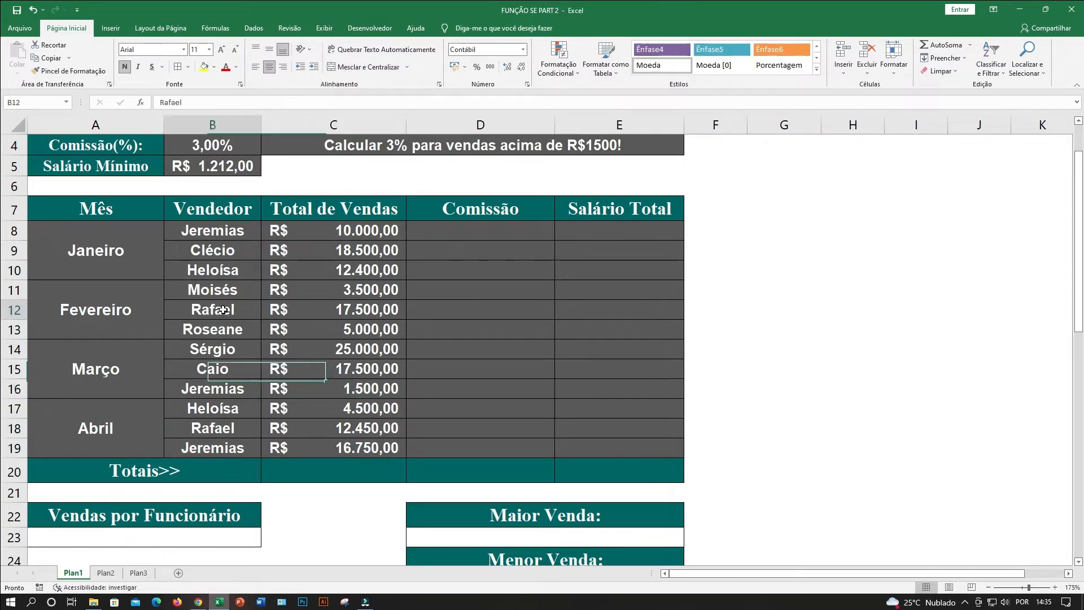
left_click(220, 383)
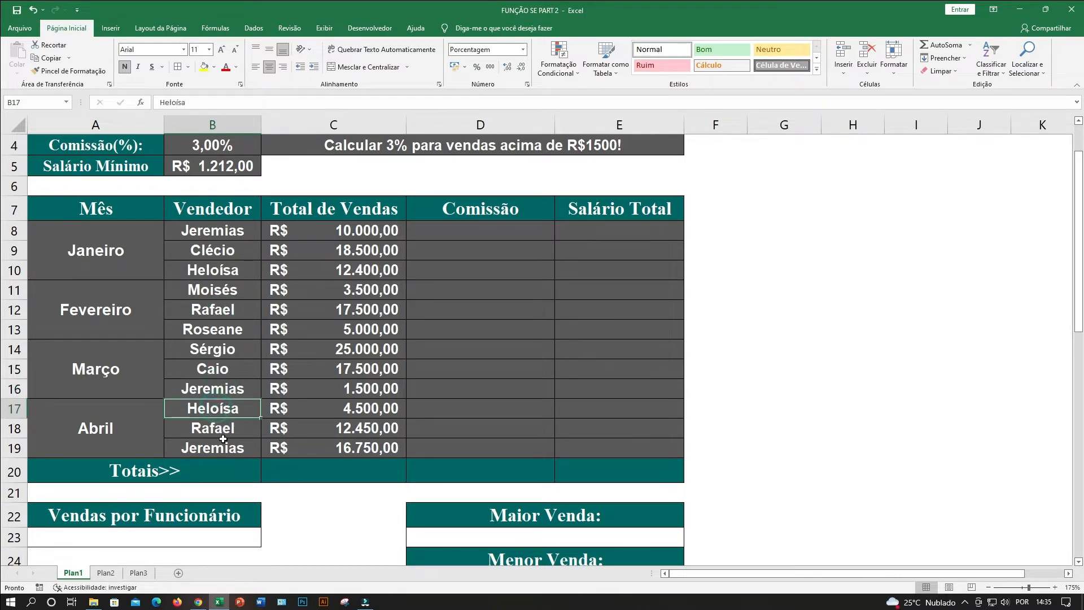
left_click(226, 271)
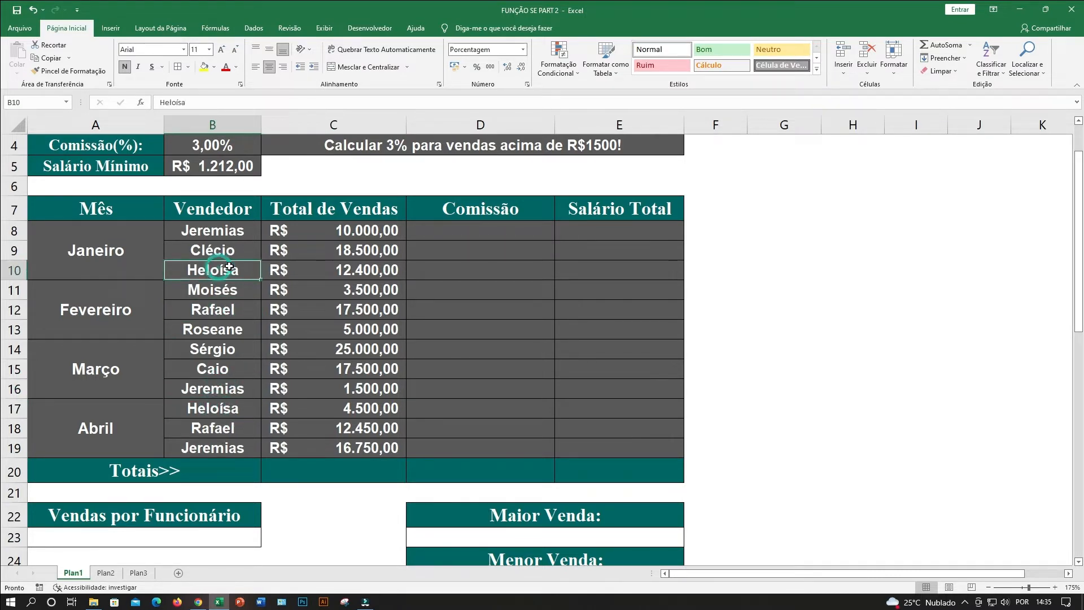
left_click(223, 231)
left_click(248, 393)
left_click(230, 424)
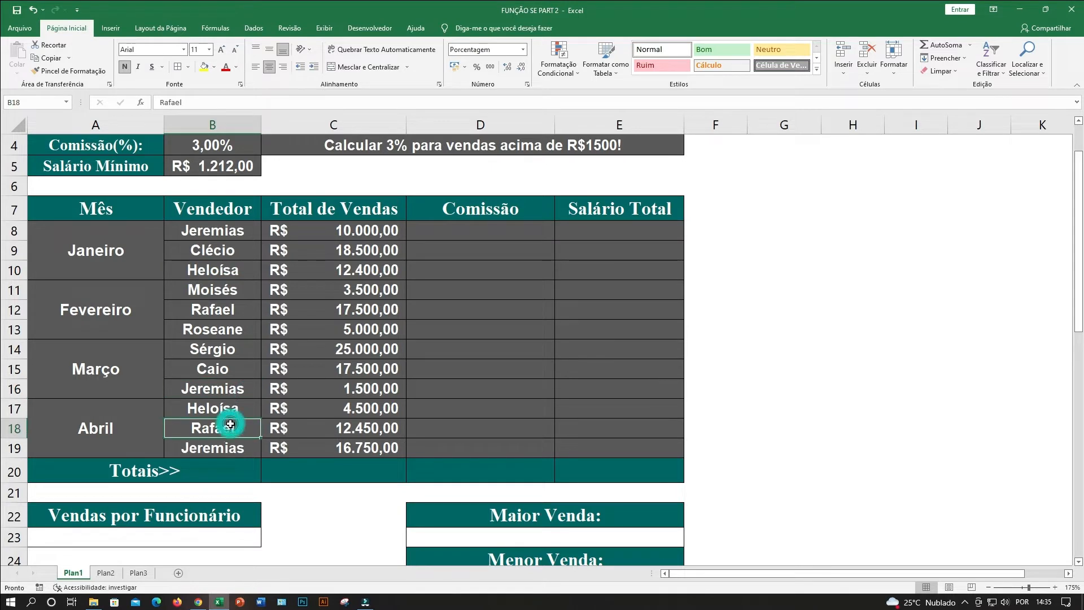
left_click(222, 368)
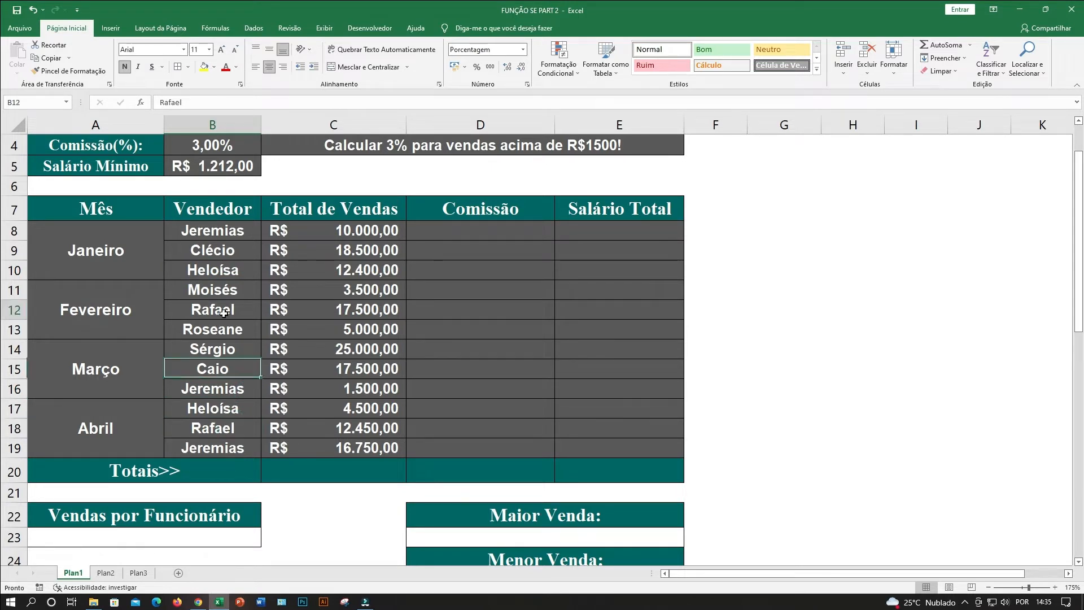
left_click(222, 310)
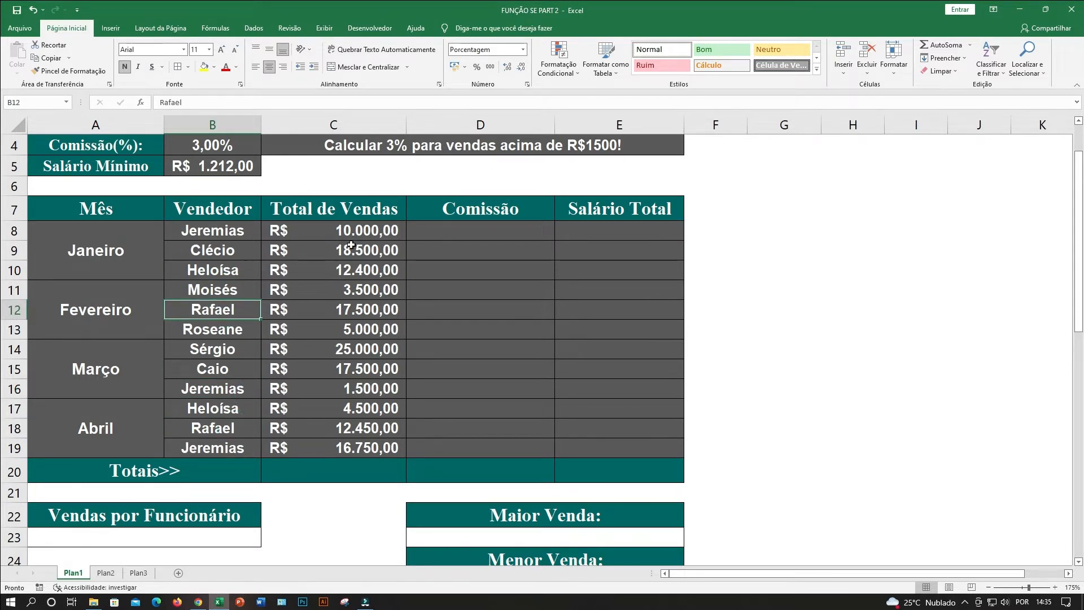
Examine the Total de Vendas amounts in C8:C19 and the Comissão cells beside them.
left_click_drag(352, 232, 357, 449)
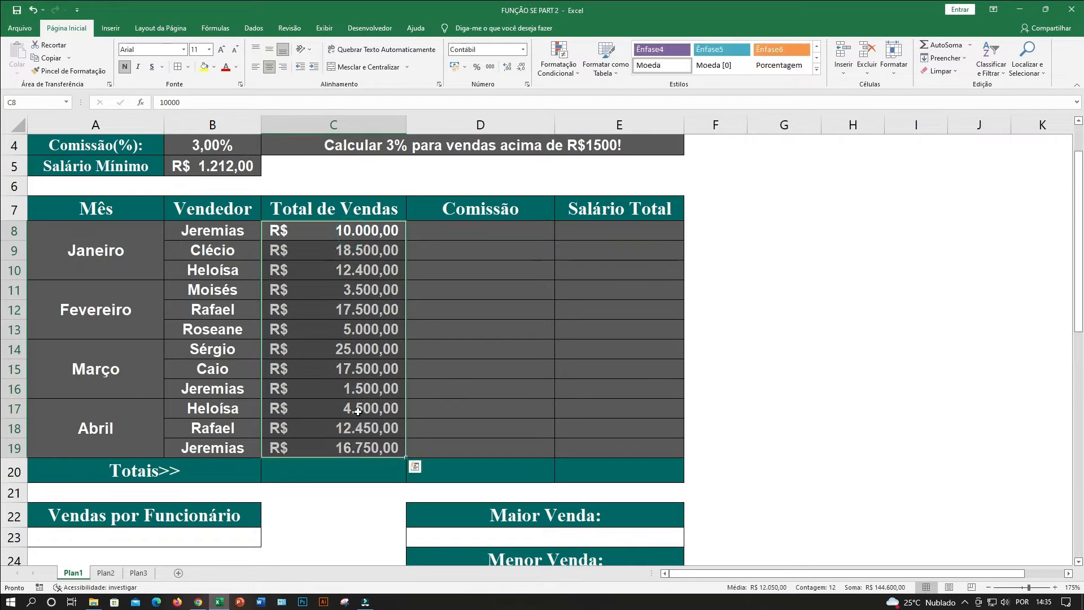
left_click(356, 349)
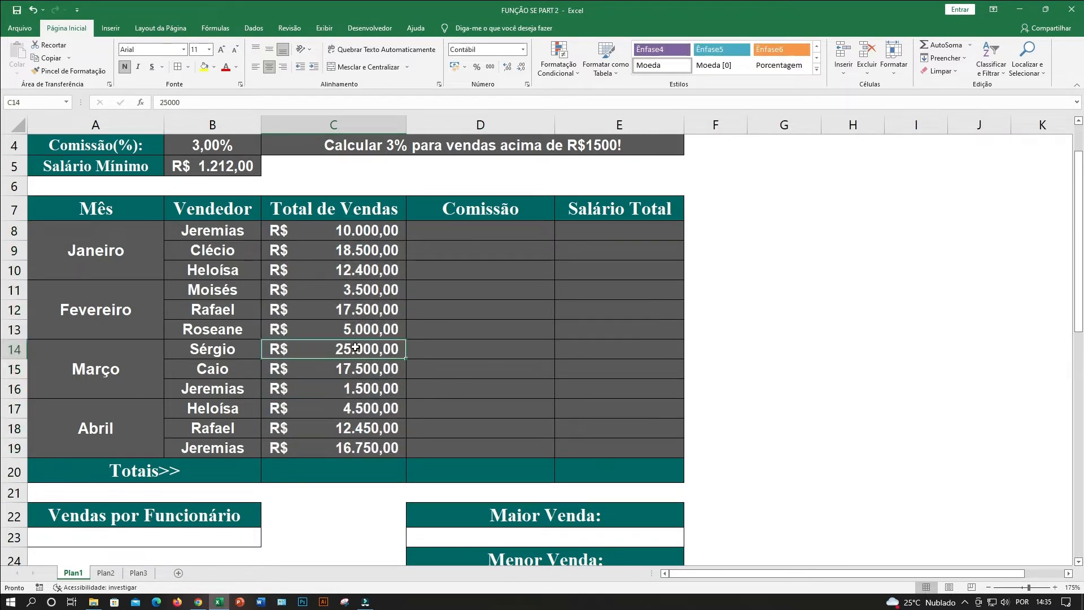
left_click(341, 262)
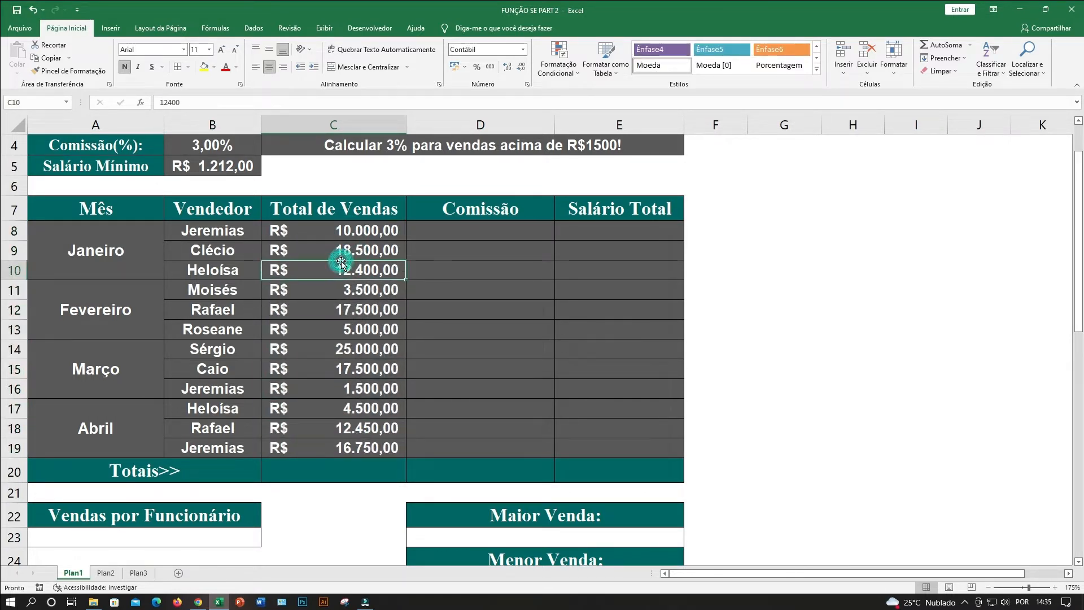
left_click(454, 273)
left_click(472, 228)
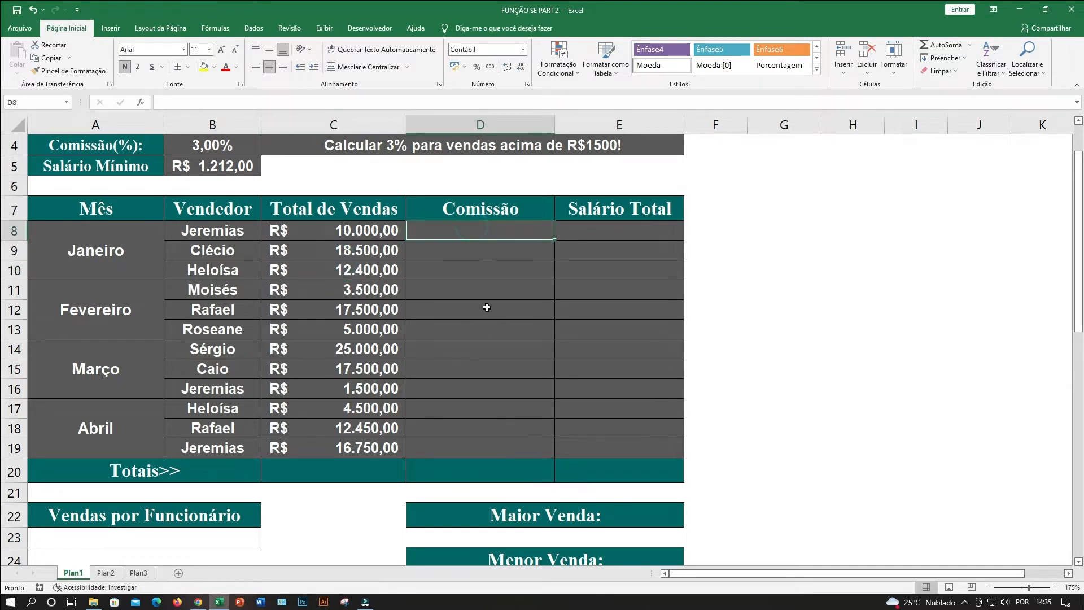
left_click(486, 311)
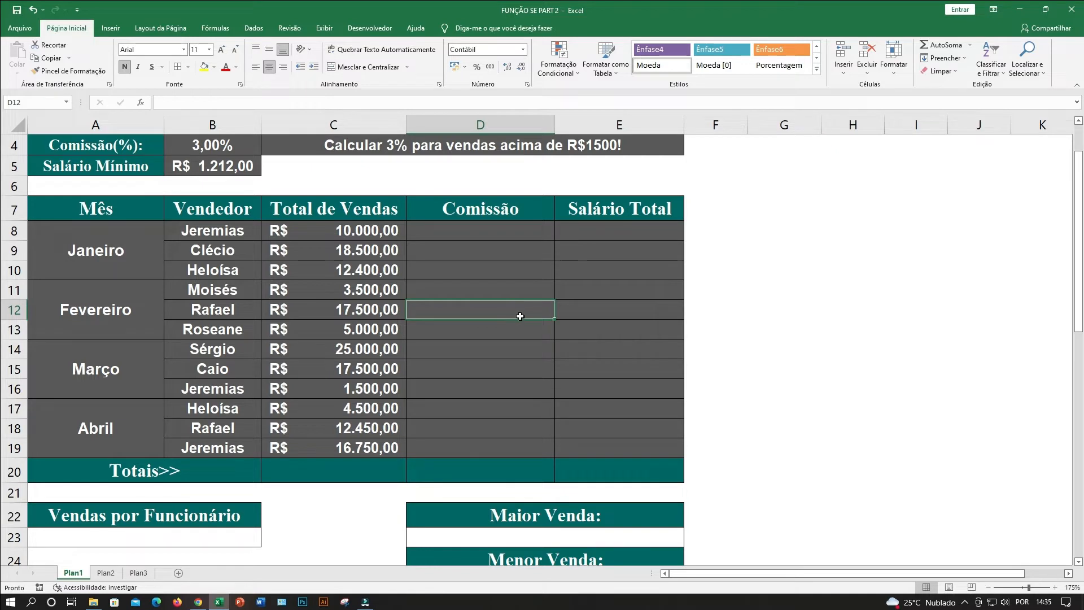
left_click(472, 232)
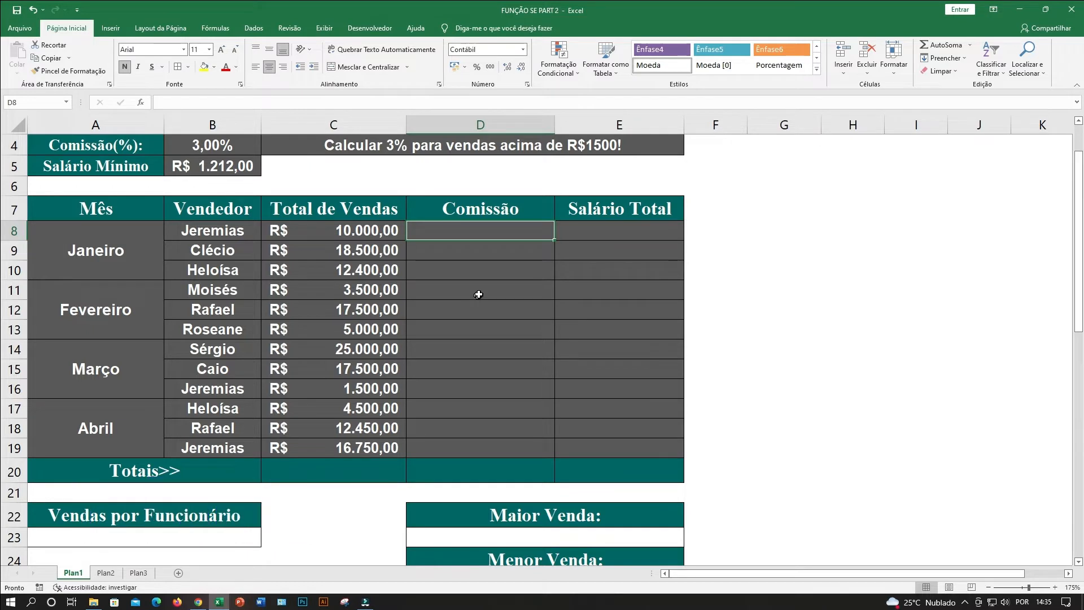
left_click(496, 282)
left_click(480, 234)
Compare the rule for sales above R$1500 with the first Janeiro sale and the last Março sale.
left_click(366, 233)
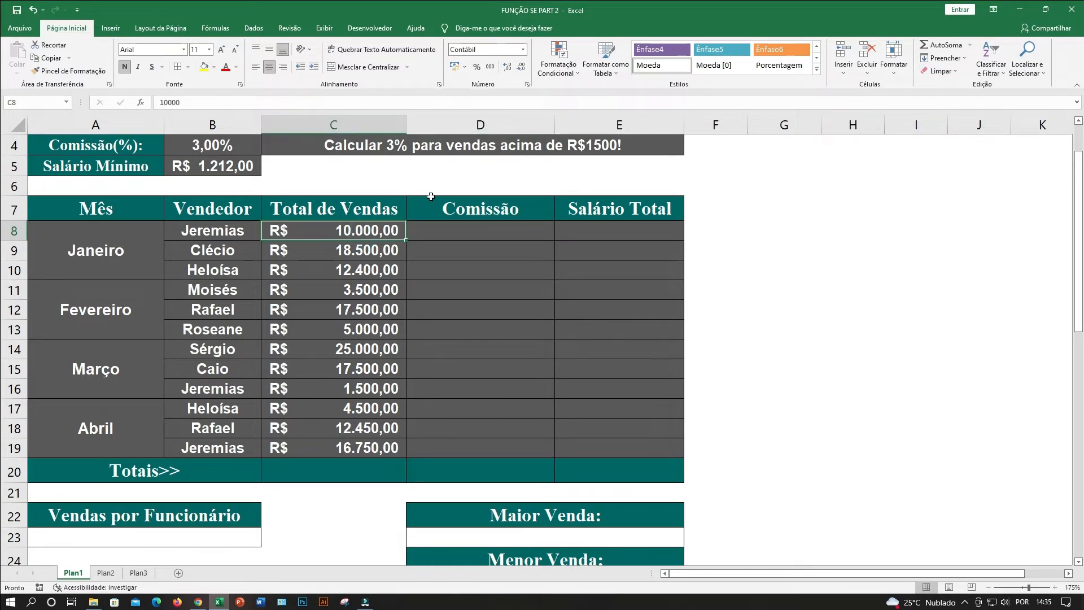
left_click(599, 151)
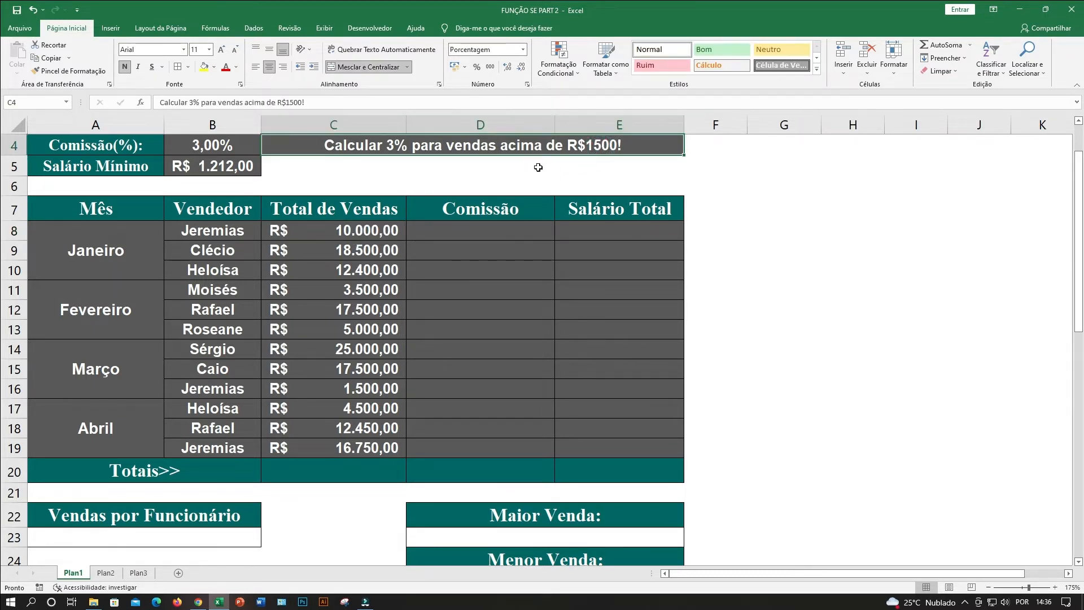
left_click(602, 149)
left_click(600, 165)
left_click(597, 148)
left_click(613, 166)
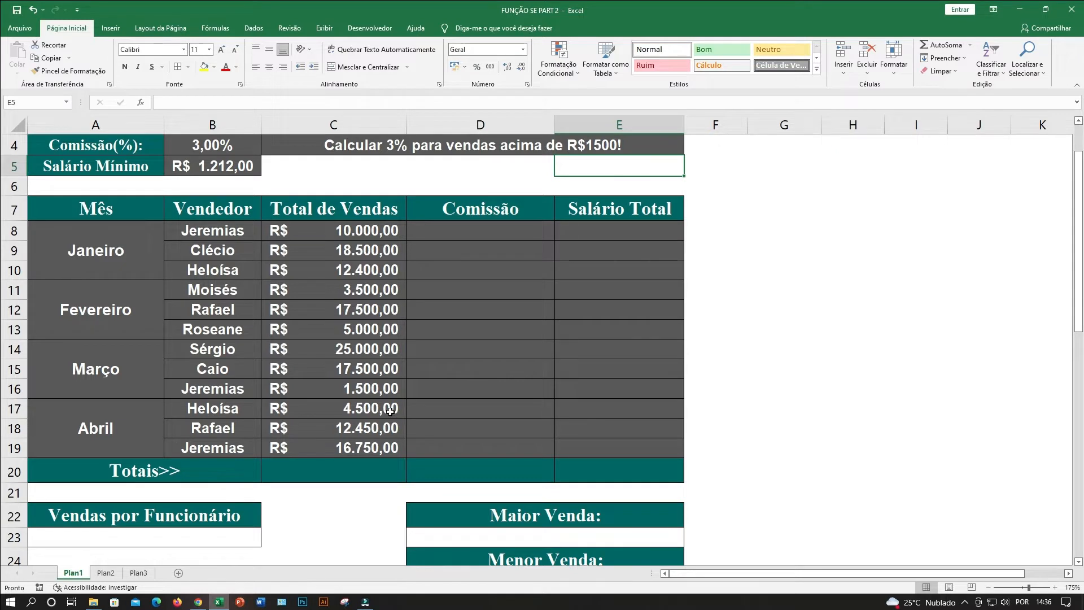
left_click(352, 392)
left_click(199, 391)
left_click(349, 391)
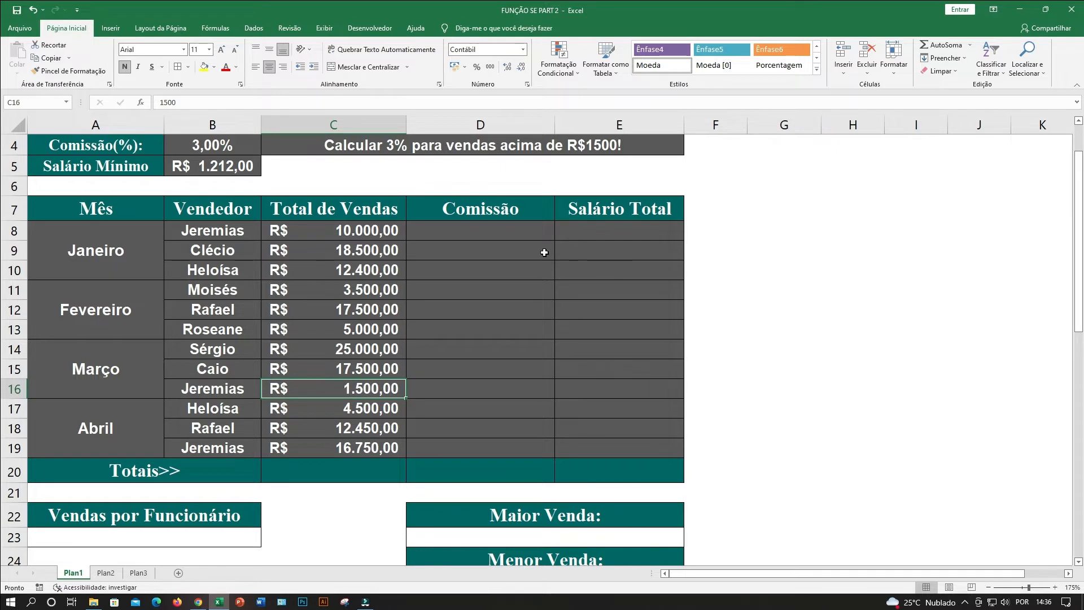
Try commission percentages of 5%, 6% and 1% in cell B4.
scroll(544, 252, "up", 1)
left_click(496, 300)
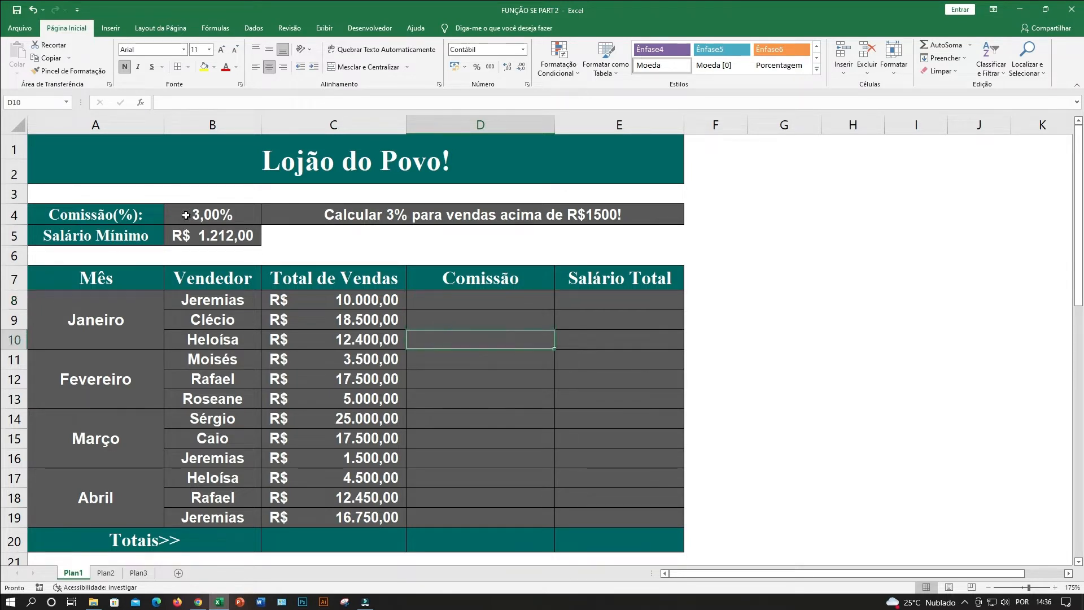
left_click(186, 215)
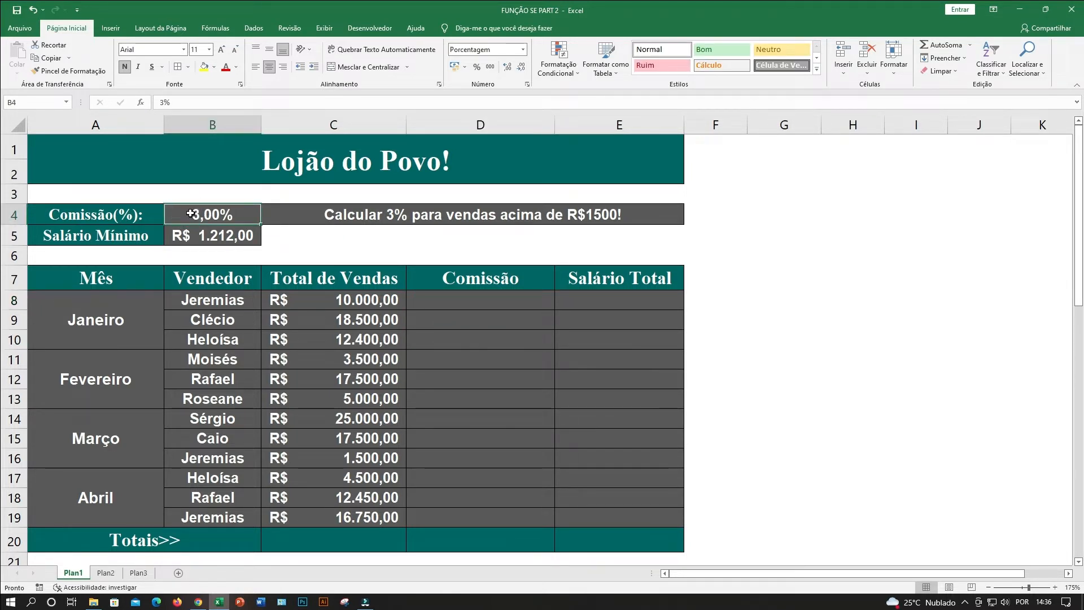
type("5")
key("Return")
left_click(189, 213)
type("6")
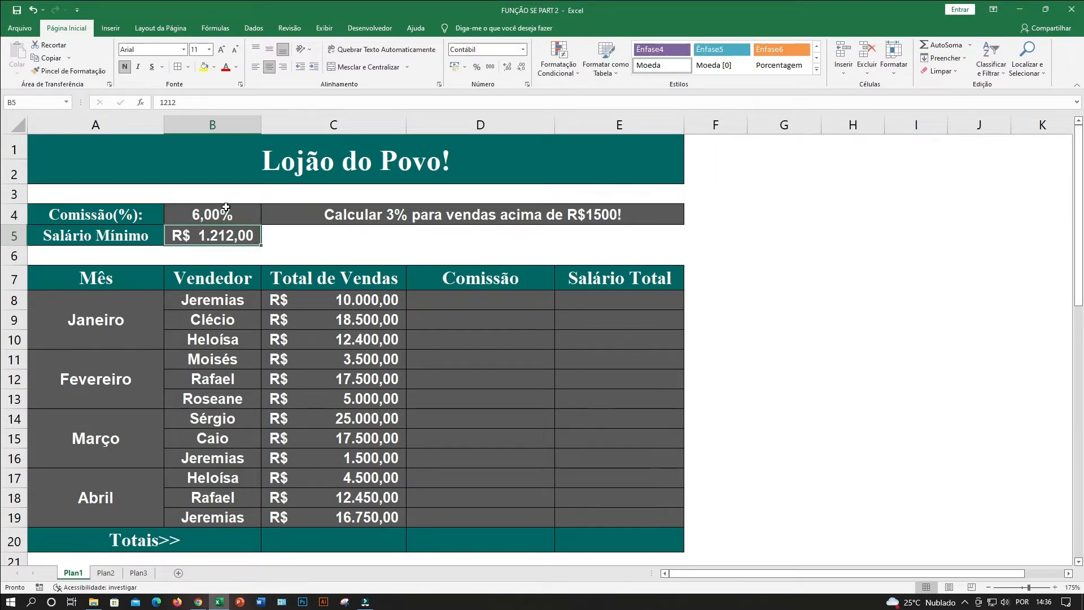
left_click(226, 207)
type("1")
key("Return")
left_click(227, 207)
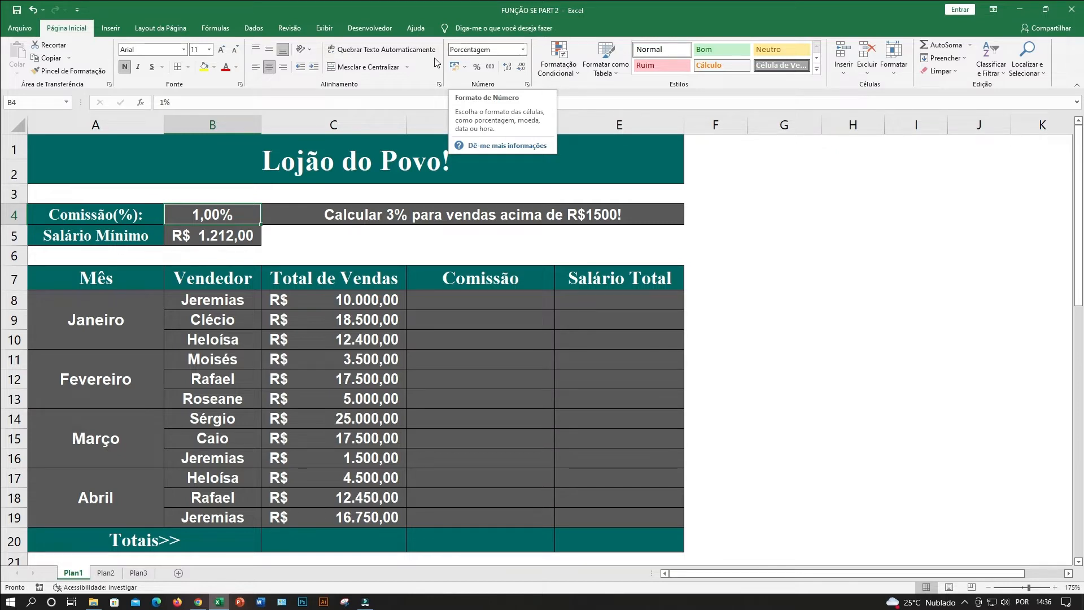
Set the commission percentage in B4 back to 3%.
left_click(206, 211)
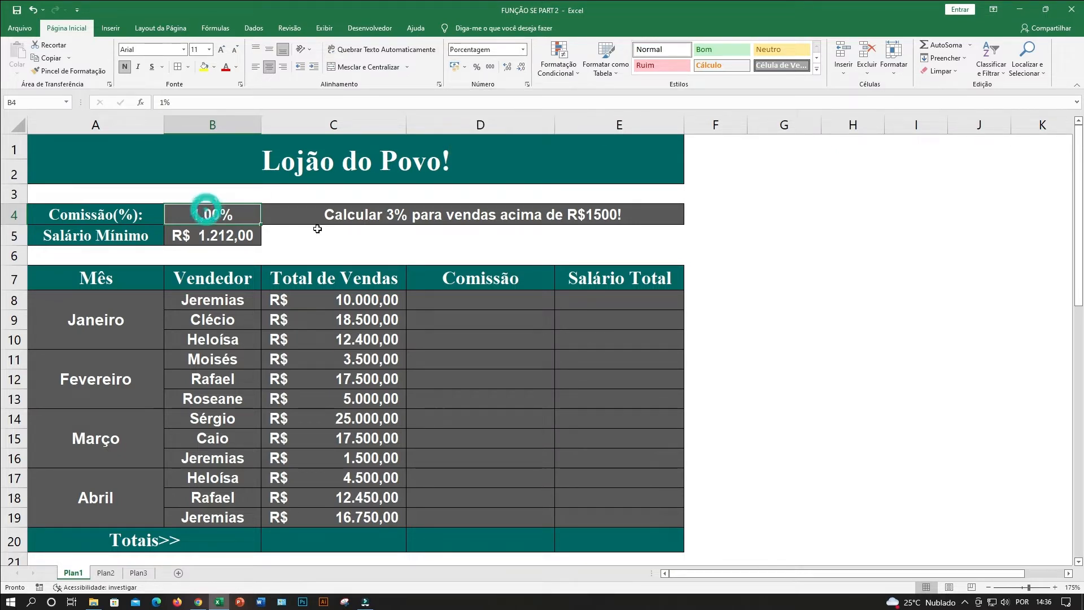
type("3")
key("Return")
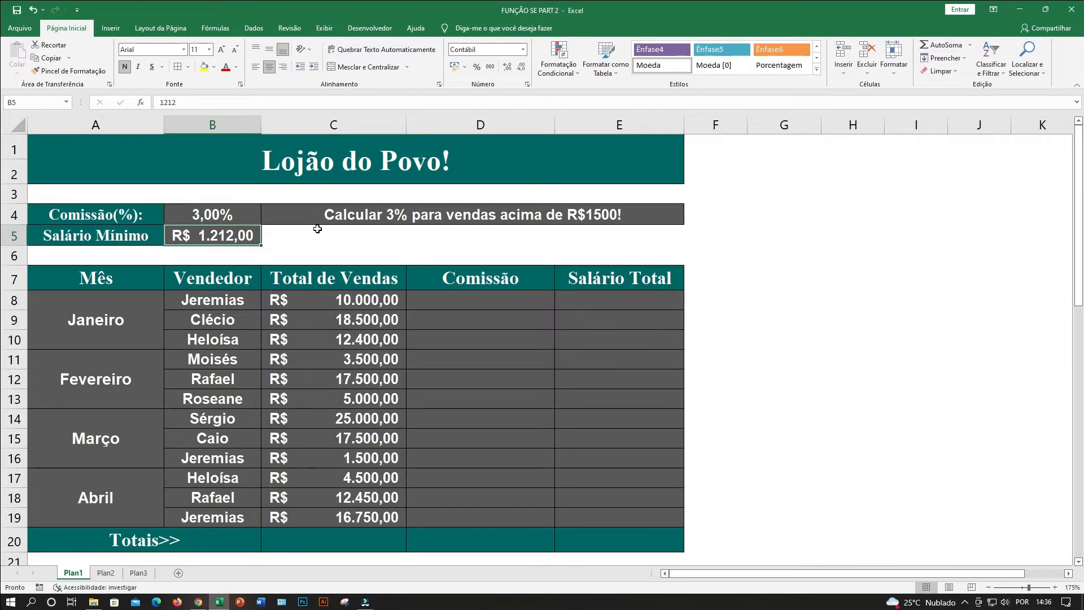
Remove both decimal places from the commission percentage in B4 and restore them.
left_click(194, 211)
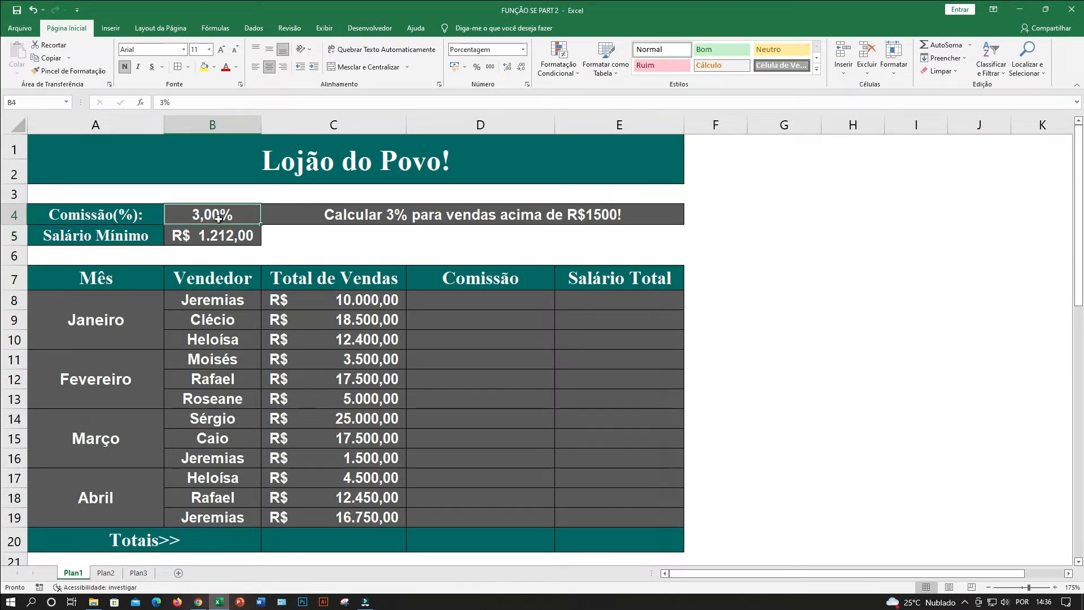
left_click(520, 67)
left_click(521, 68)
left_click(508, 68)
left_click(509, 69)
Examine the commission percentage, the first Janeiro seller's total sales and the matching Comissão cell D8.
left_click(312, 349)
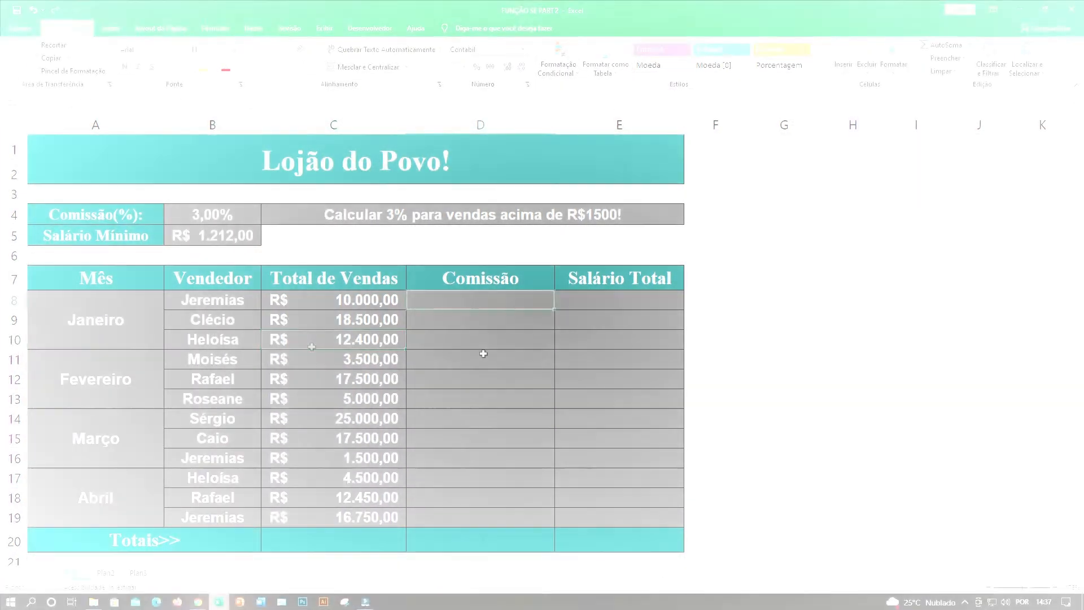
left_click(473, 306)
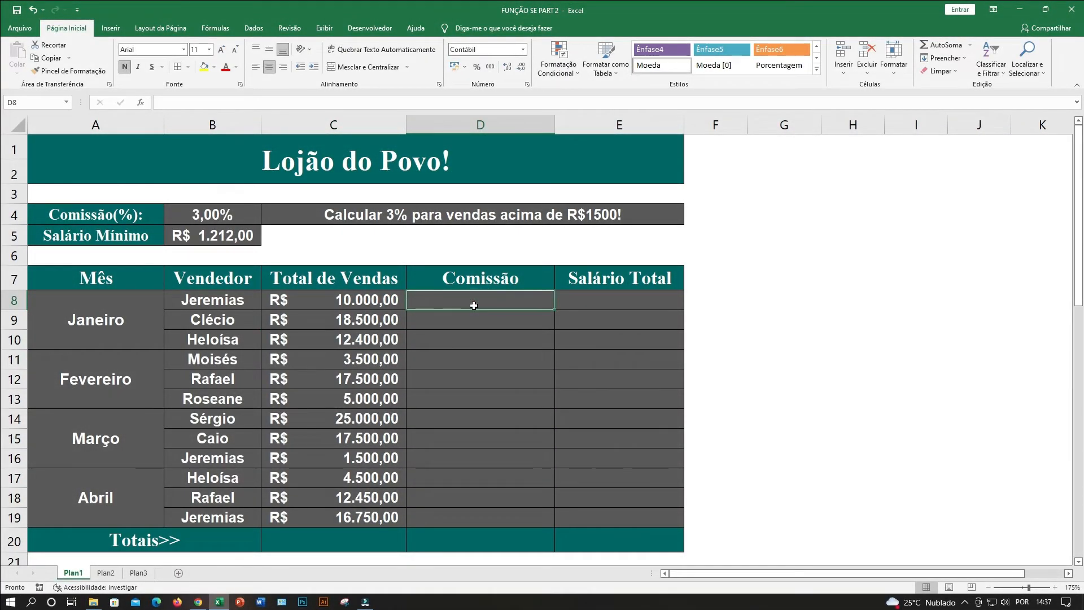
left_click(477, 331)
left_click(468, 302)
left_click(216, 220)
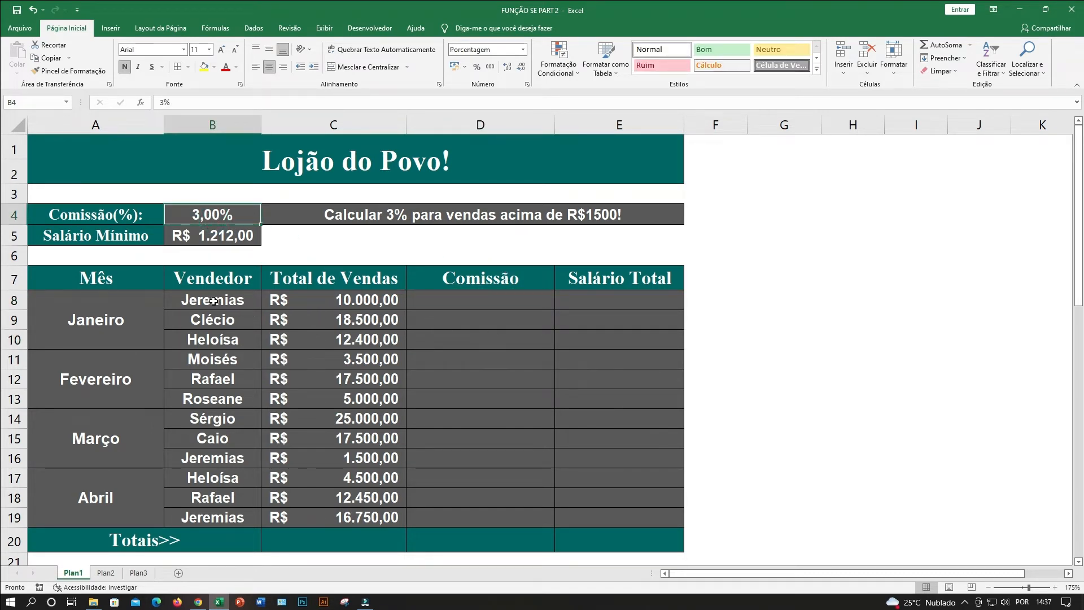
left_click_drag(212, 300, 339, 301)
left_click(397, 337)
left_click(369, 300)
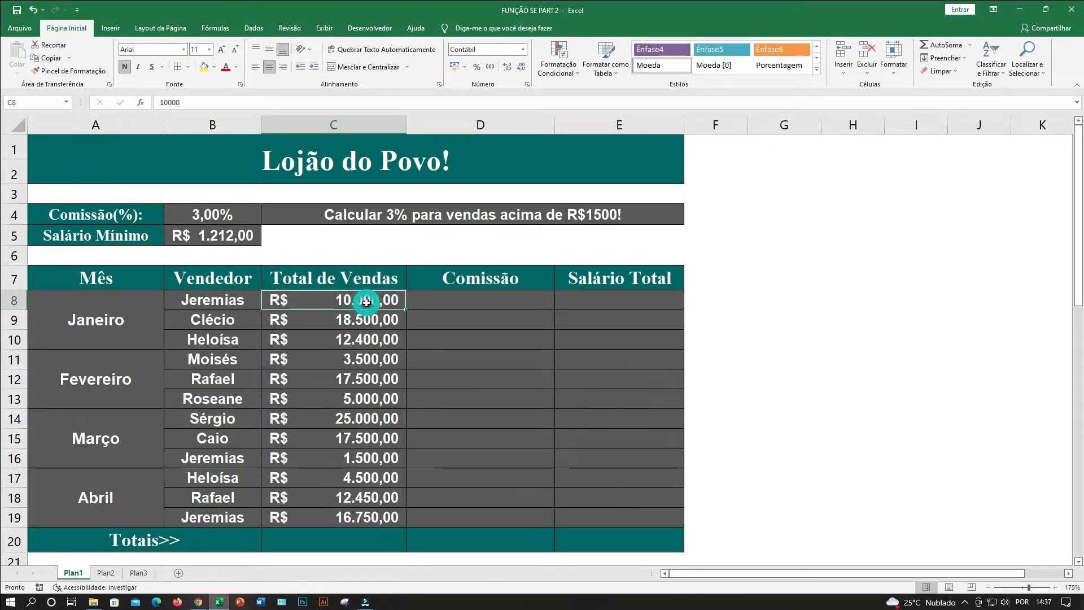
left_click(421, 305)
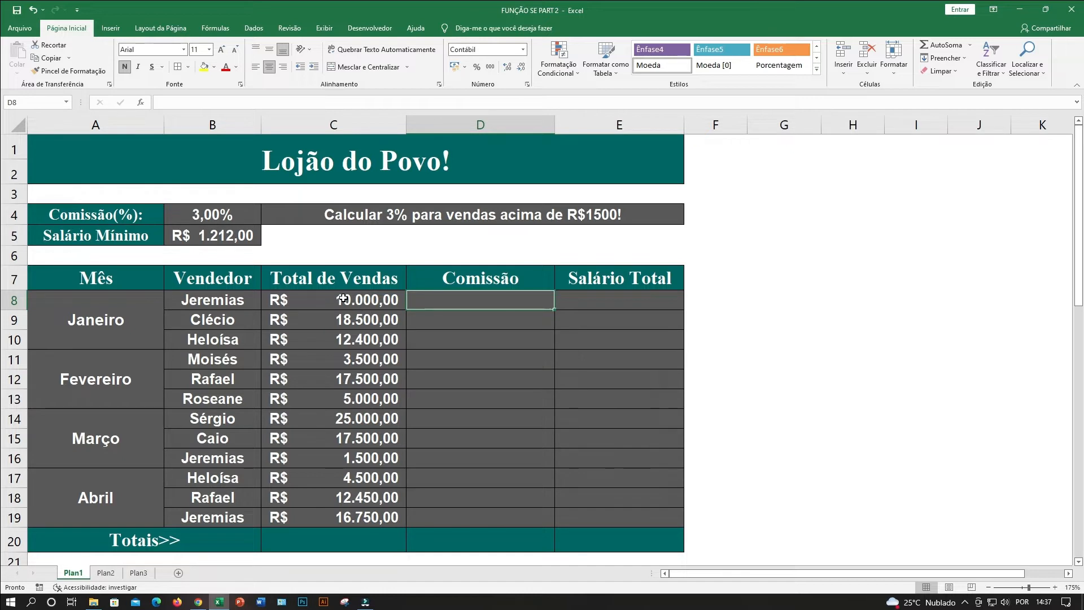
Calculate a trial commission in cell G8 with the formula =C8*B4.
left_click(341, 299)
left_click(194, 215)
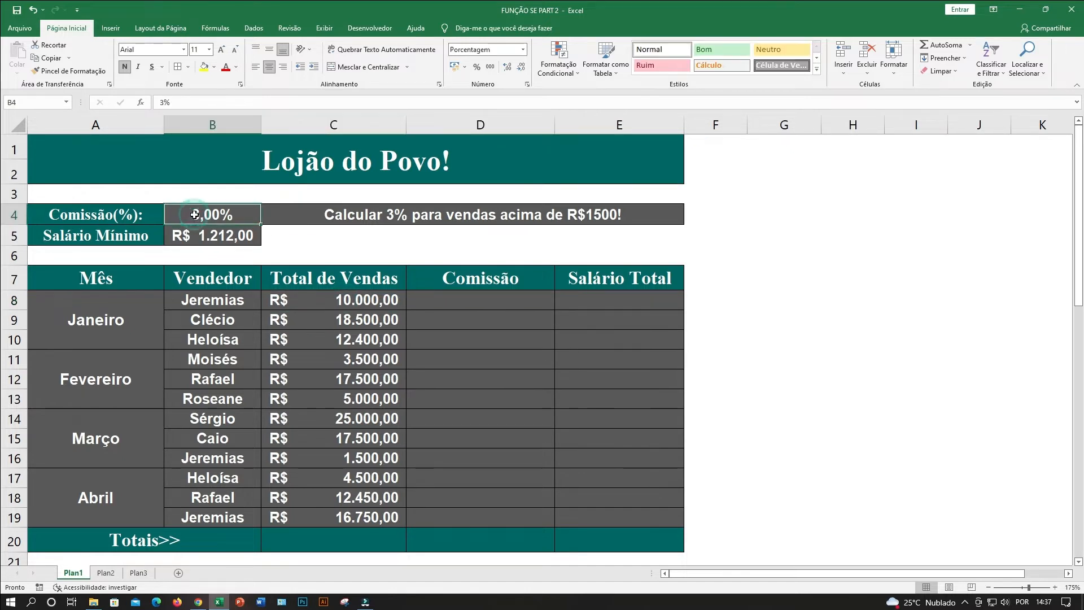
left_click(357, 298)
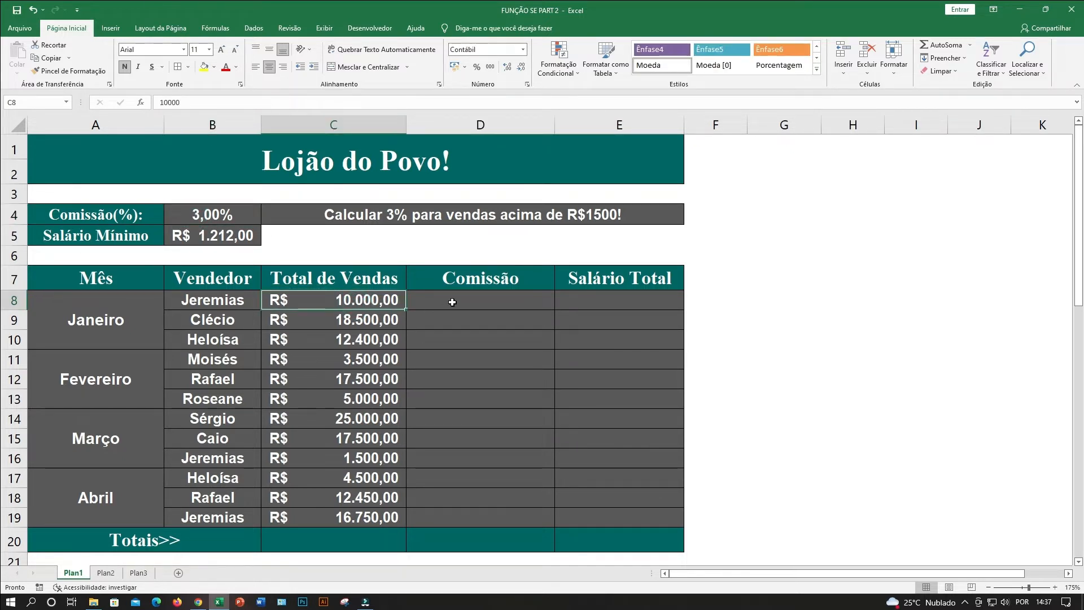
left_click(765, 302)
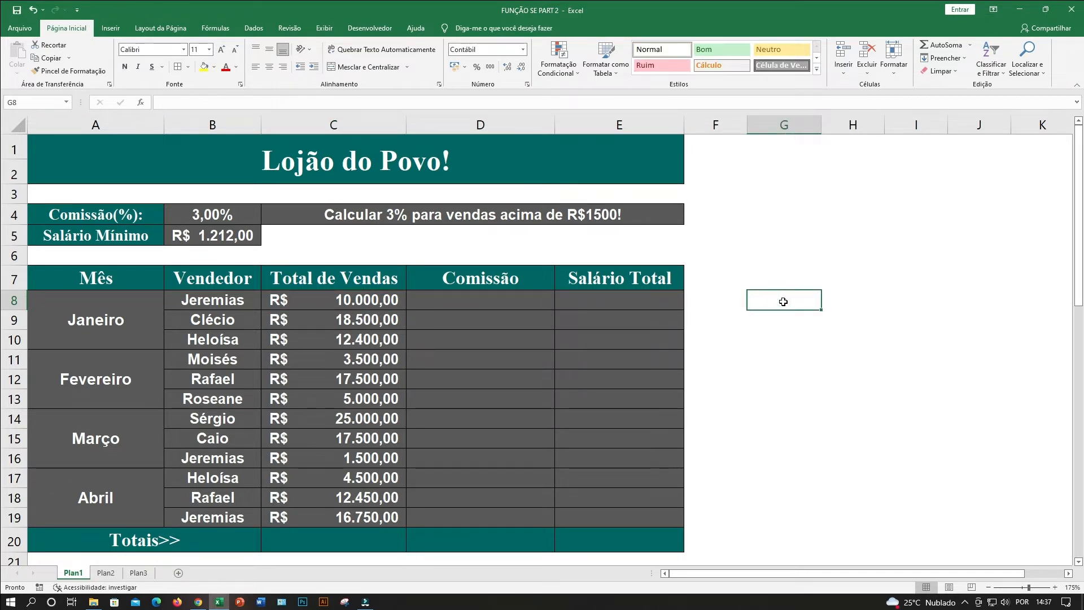
type("=")
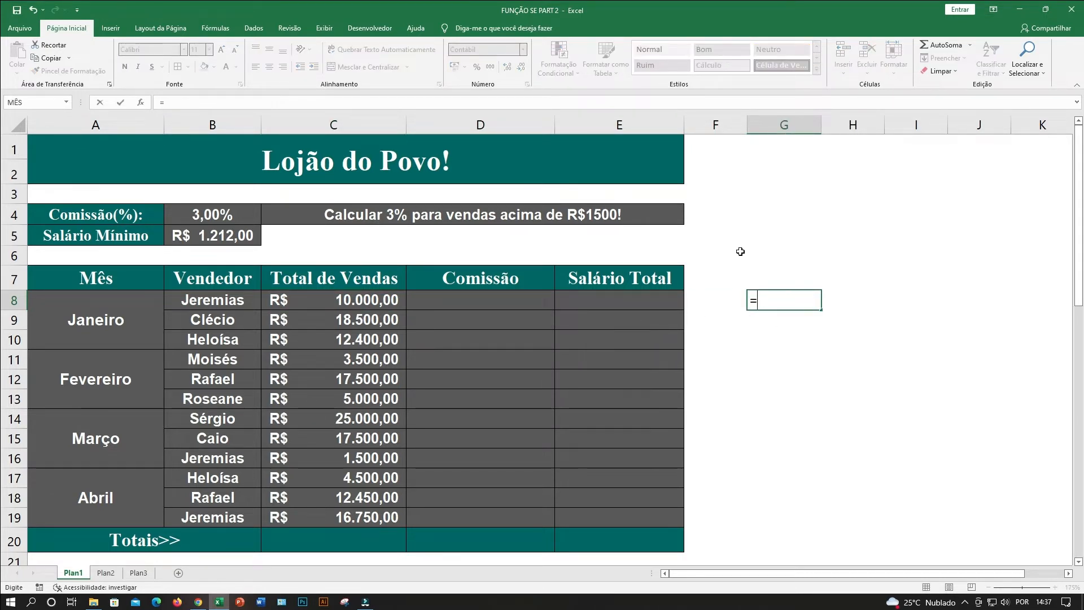
left_click(374, 306)
type("*")
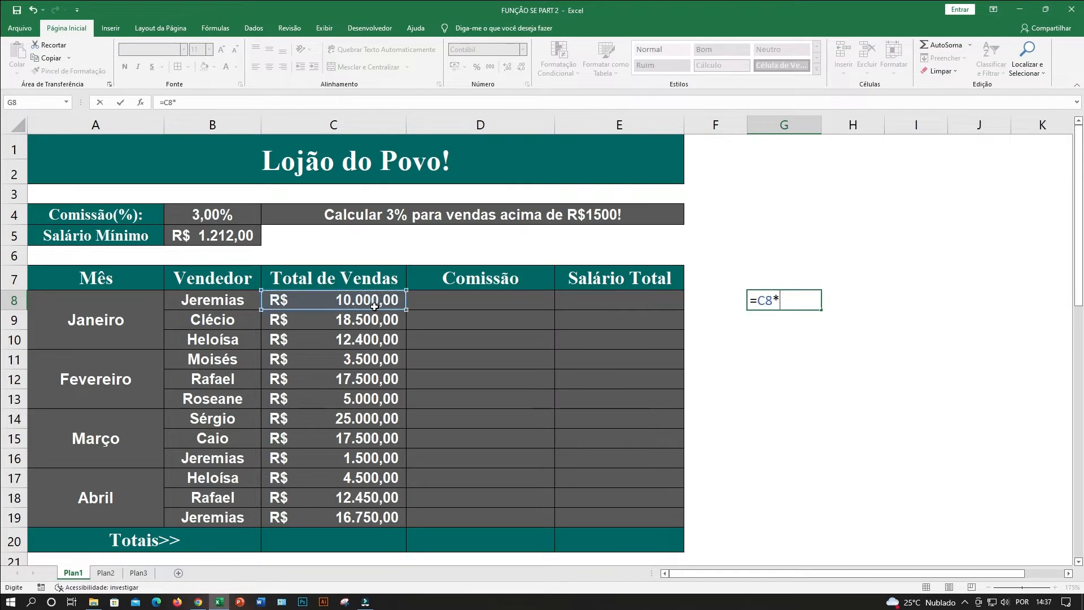
left_click(196, 219)
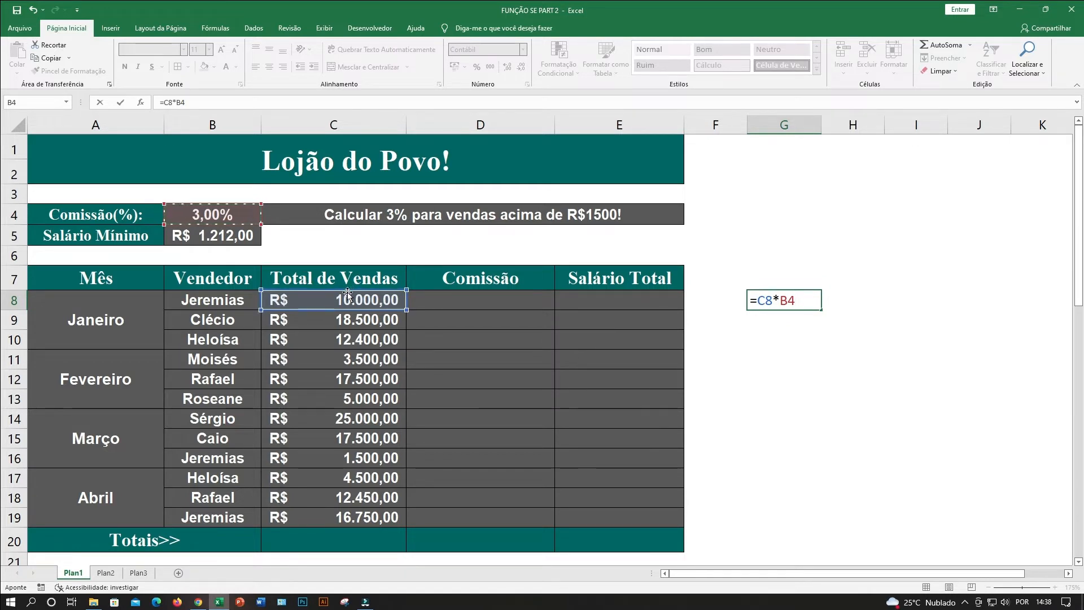
key("Return")
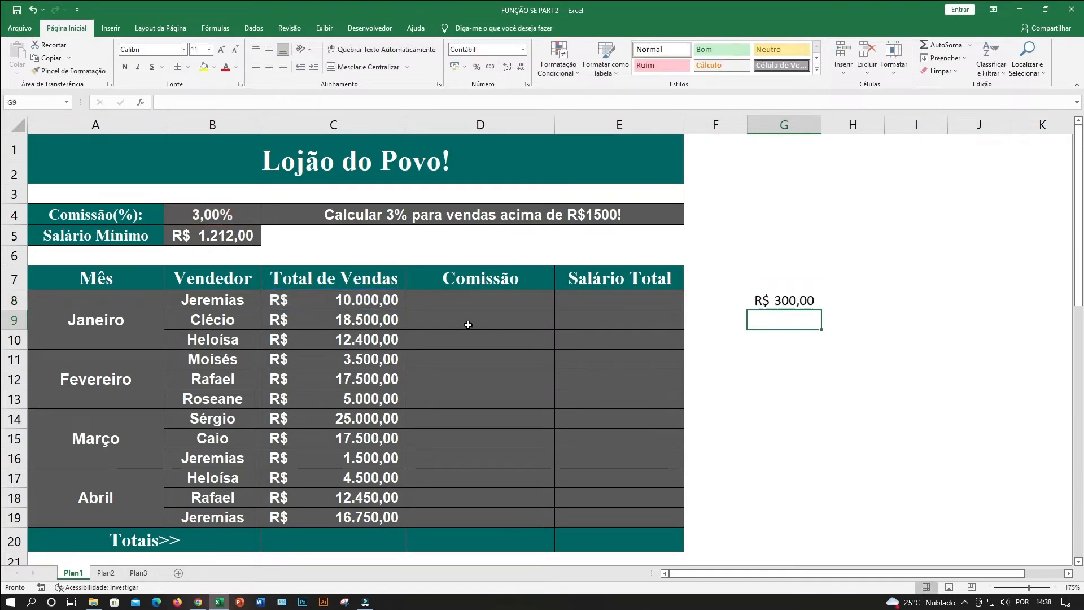
Review the trial formula's source cells, then fill the formula from G8 down to G18.
left_click(786, 300)
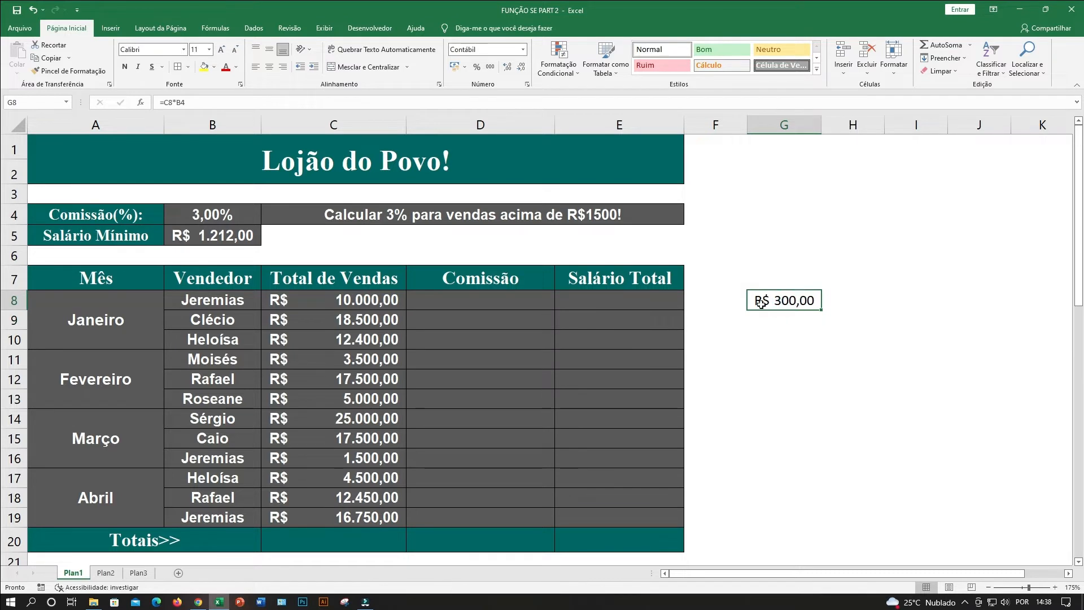
left_click(226, 215)
left_click(359, 298)
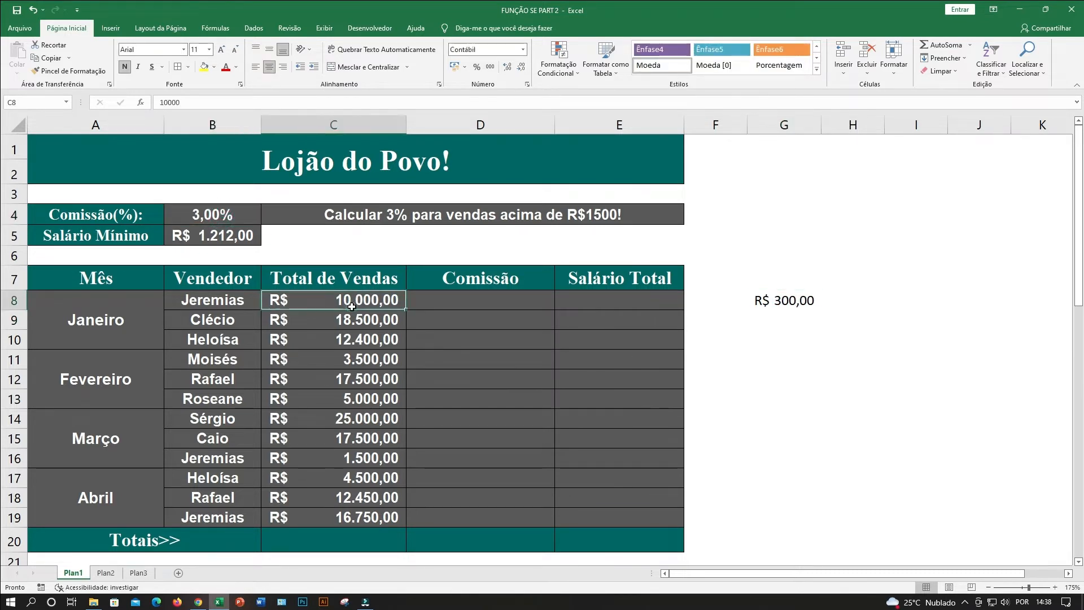
left_click(771, 303)
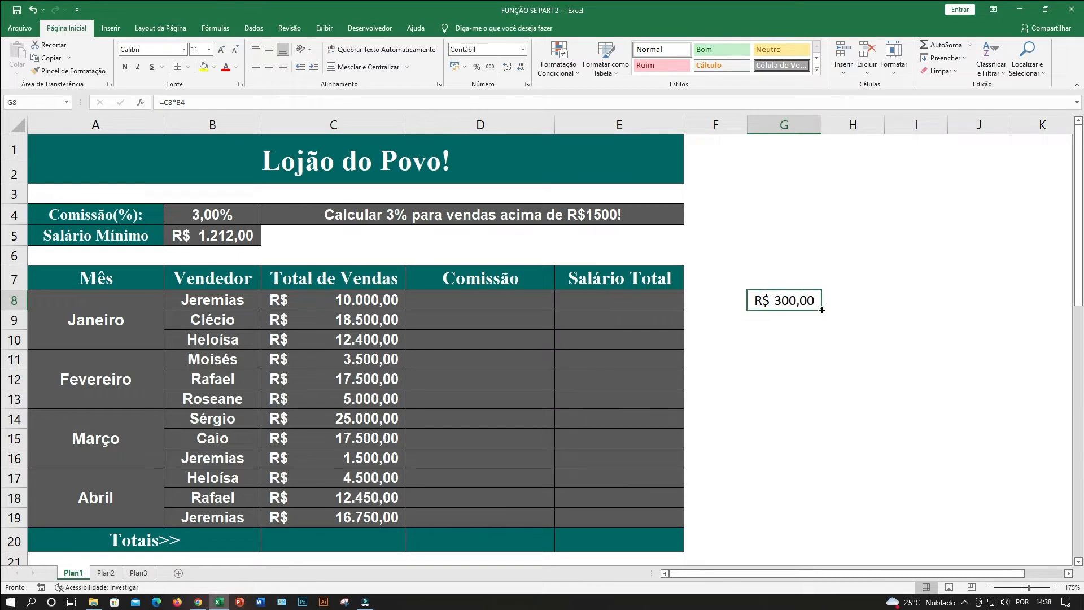
left_click_drag(822, 310, 817, 501)
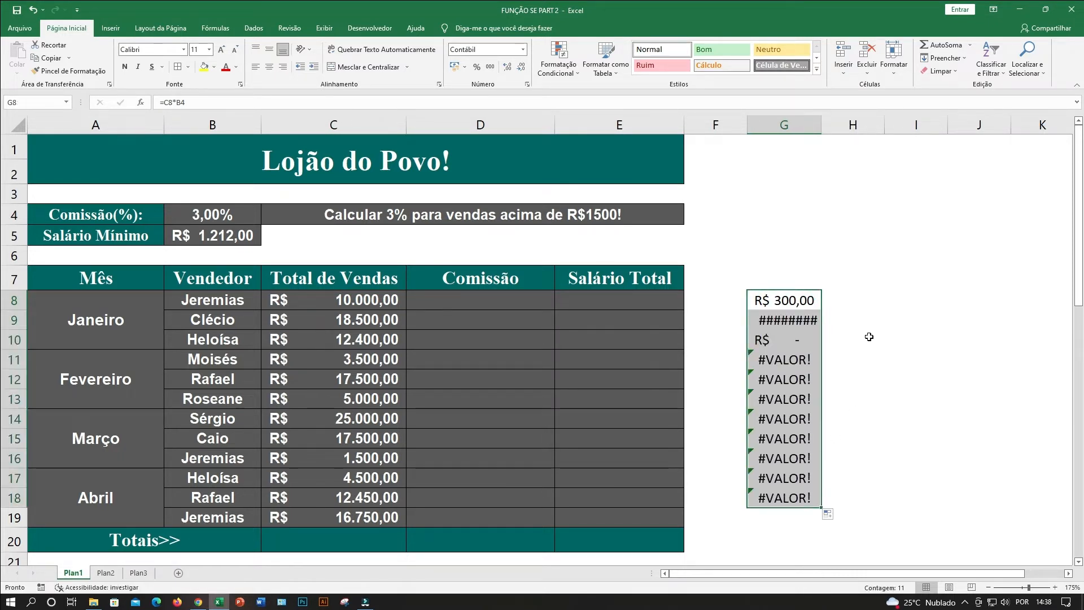
Lock the commission percentage reference in the G8 formula so it reads =C8*$B$4.
left_click(787, 303)
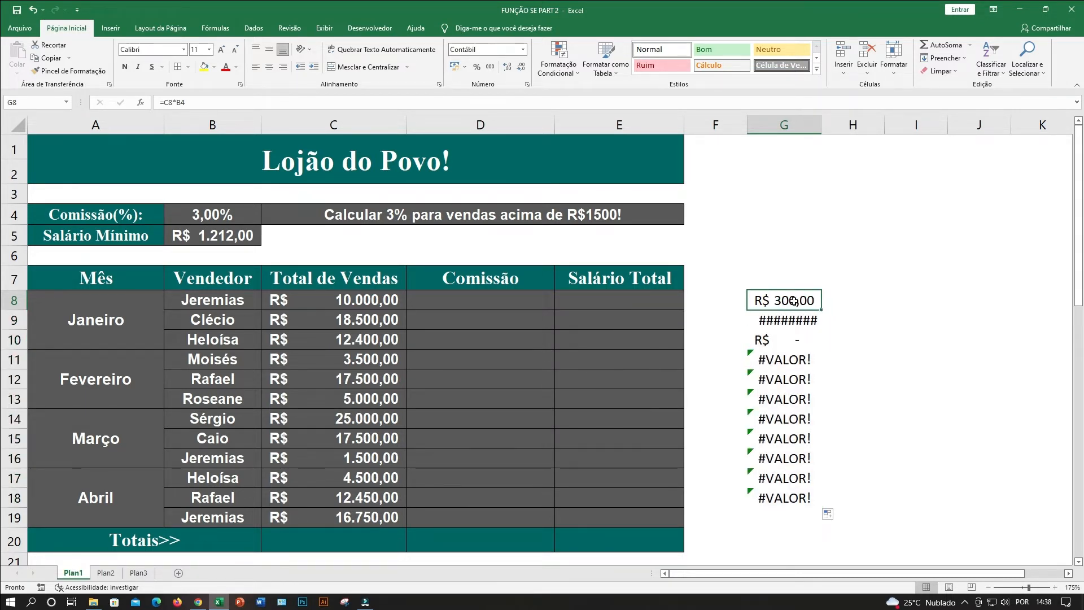
left_click(217, 213)
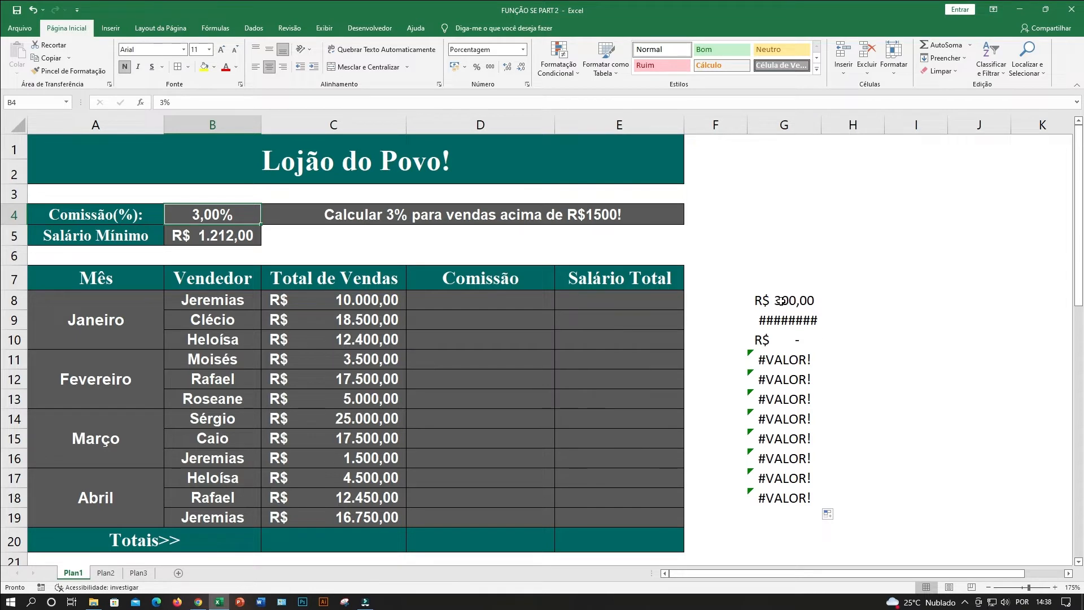
double_click(782, 300)
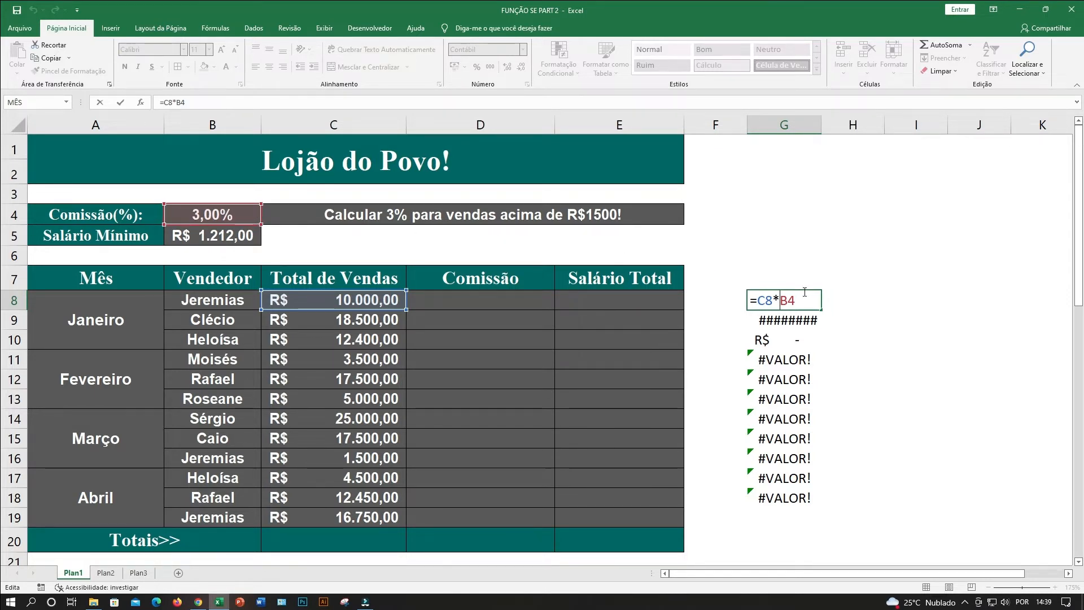
left_click(788, 300)
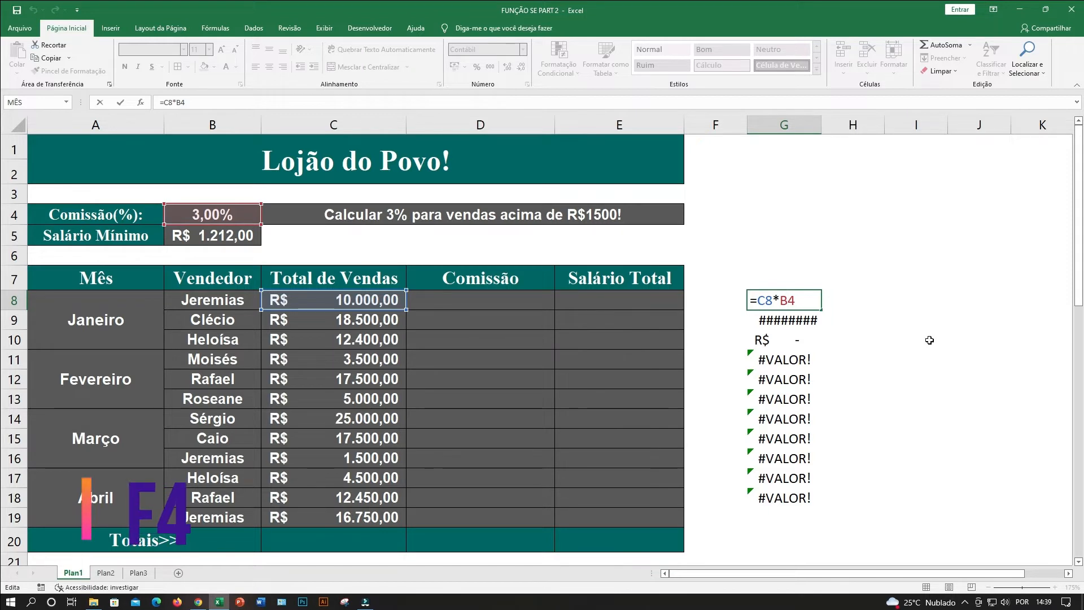
key("F4")
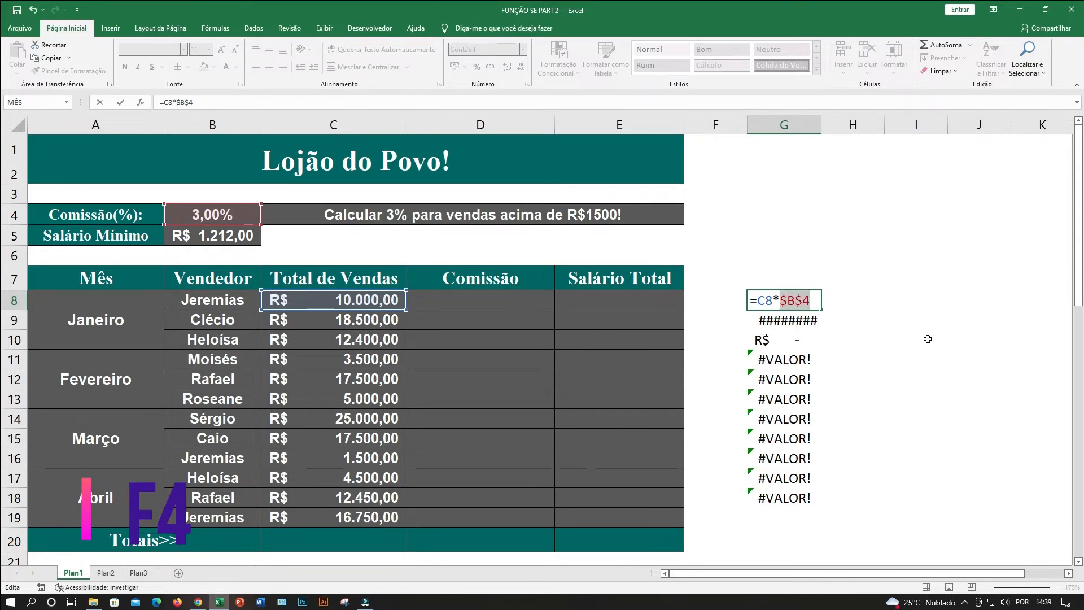
left_click(801, 299)
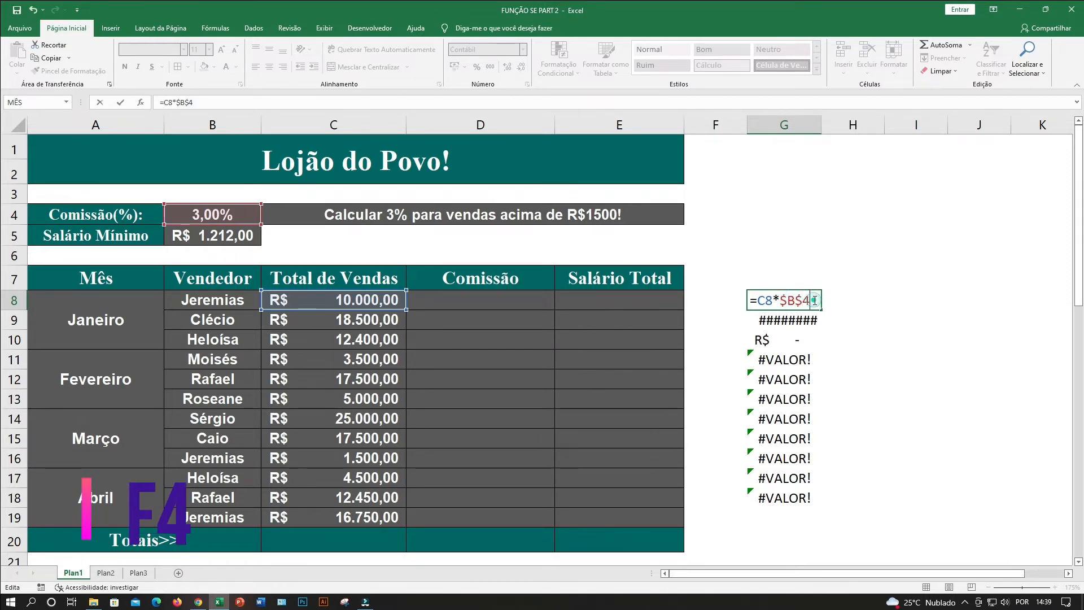
key("ctrl+Return")
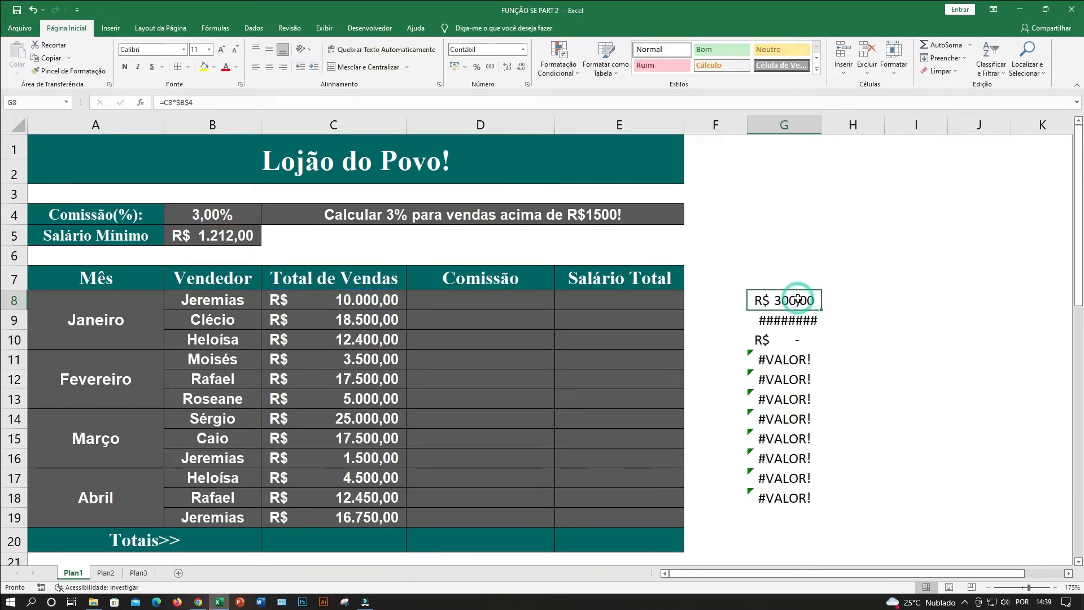
Fill the G8 formula with the absolute reference down to G18 and inspect the copied formula in G9.
left_click_drag(822, 309, 823, 505)
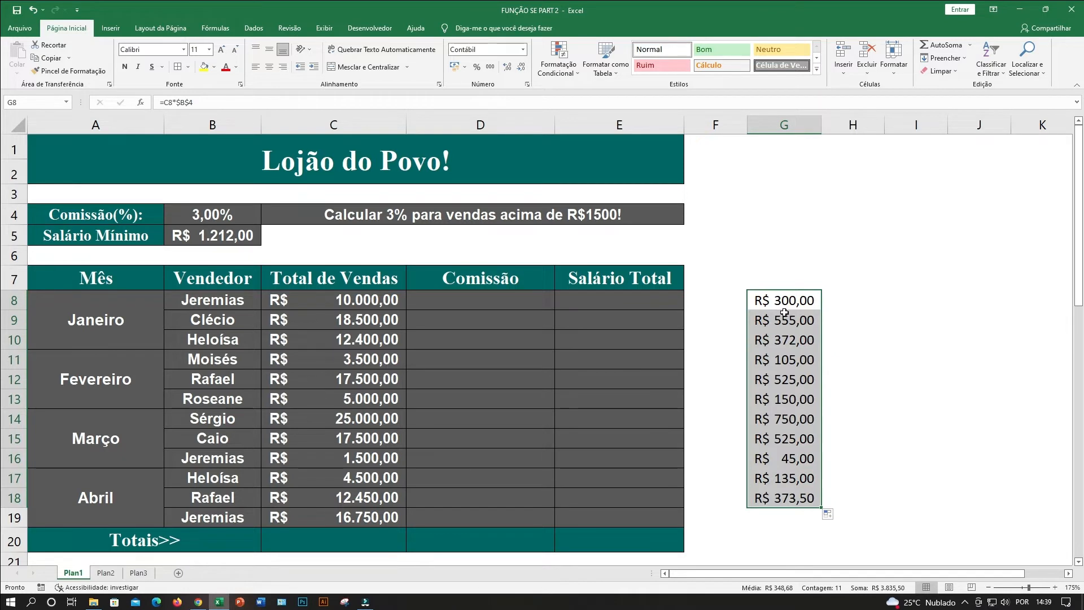
left_click(979, 360)
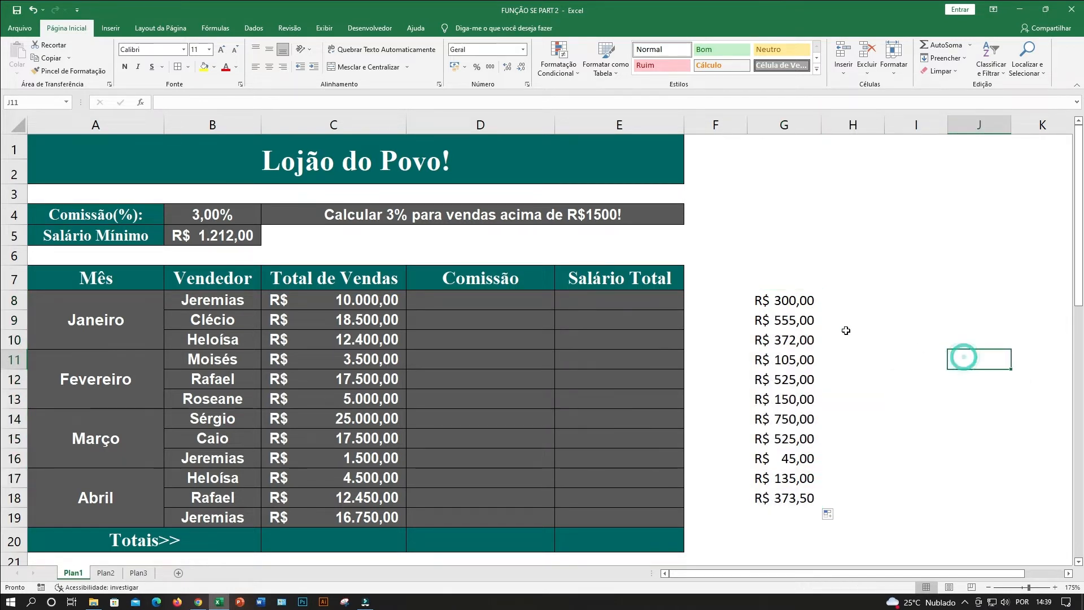
double_click(785, 320)
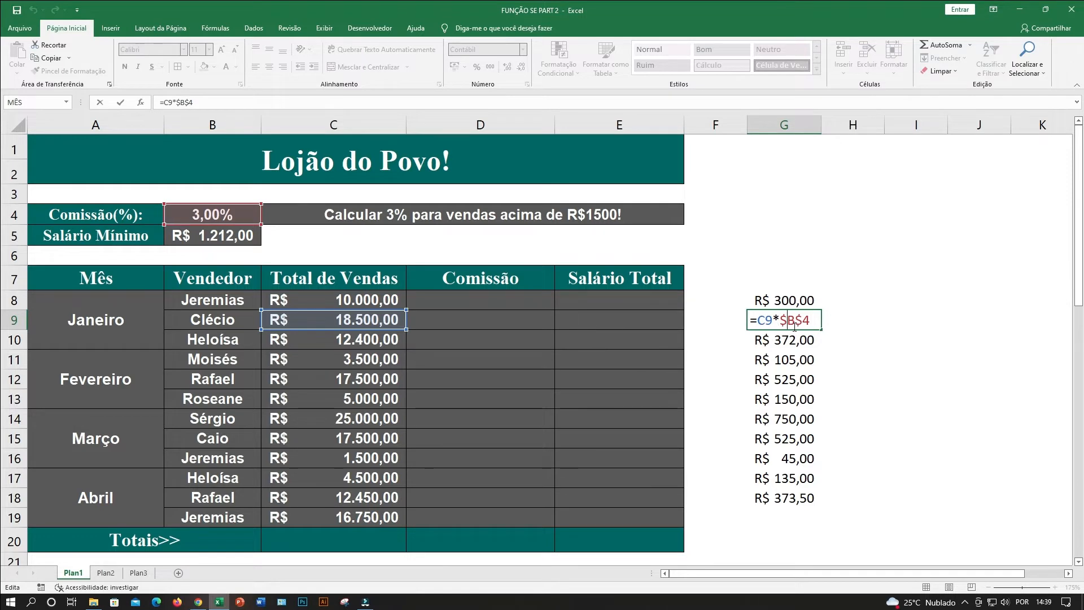
Clear the trial commission formulas from G8:G18.
left_click_drag(795, 301, 795, 498)
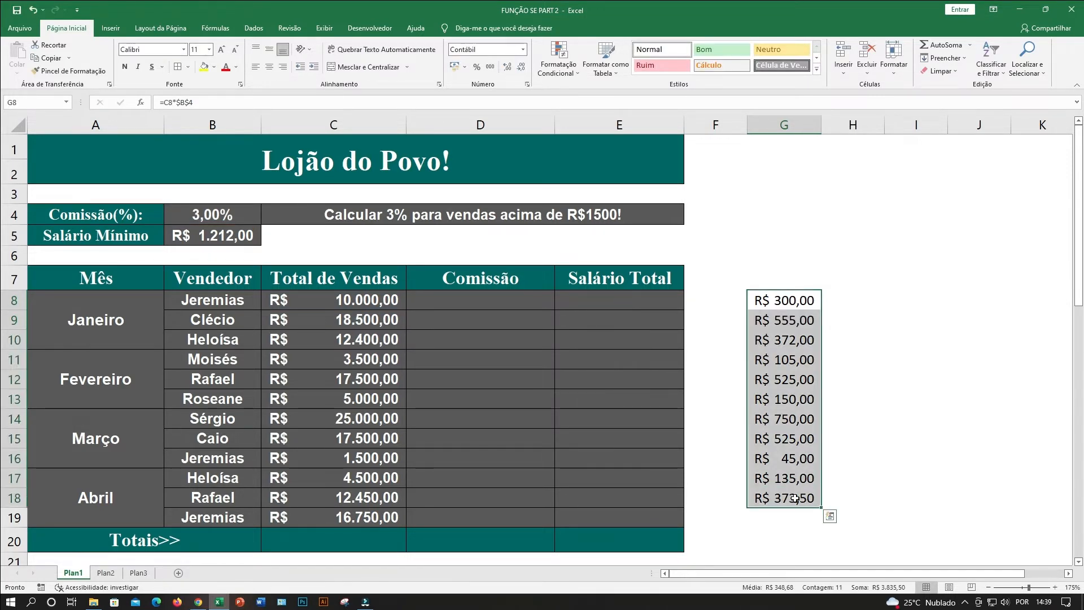
key("Delete")
left_click(850, 421)
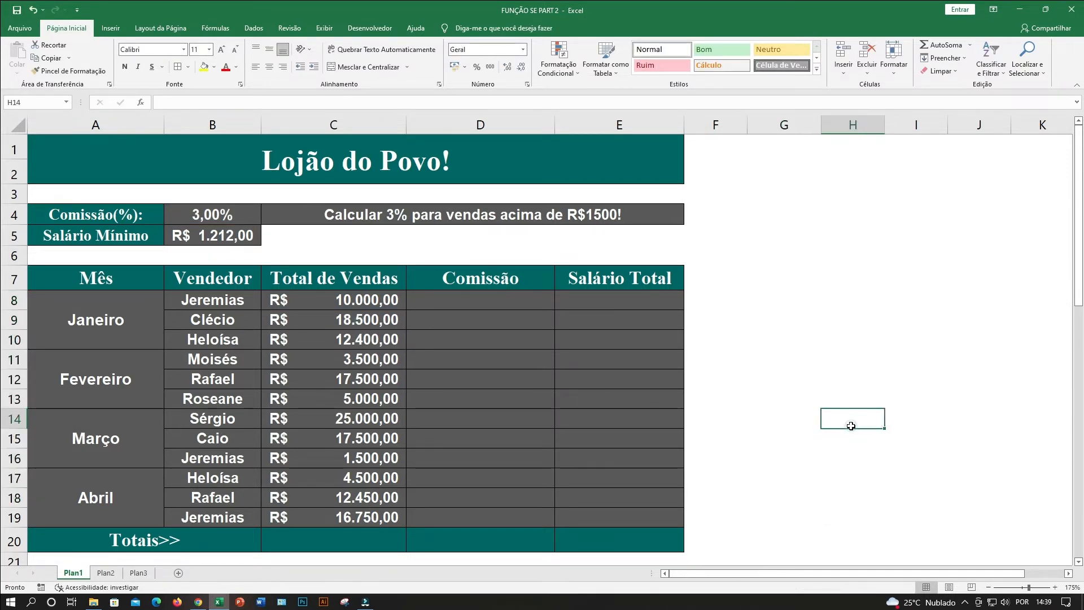
left_click(764, 293)
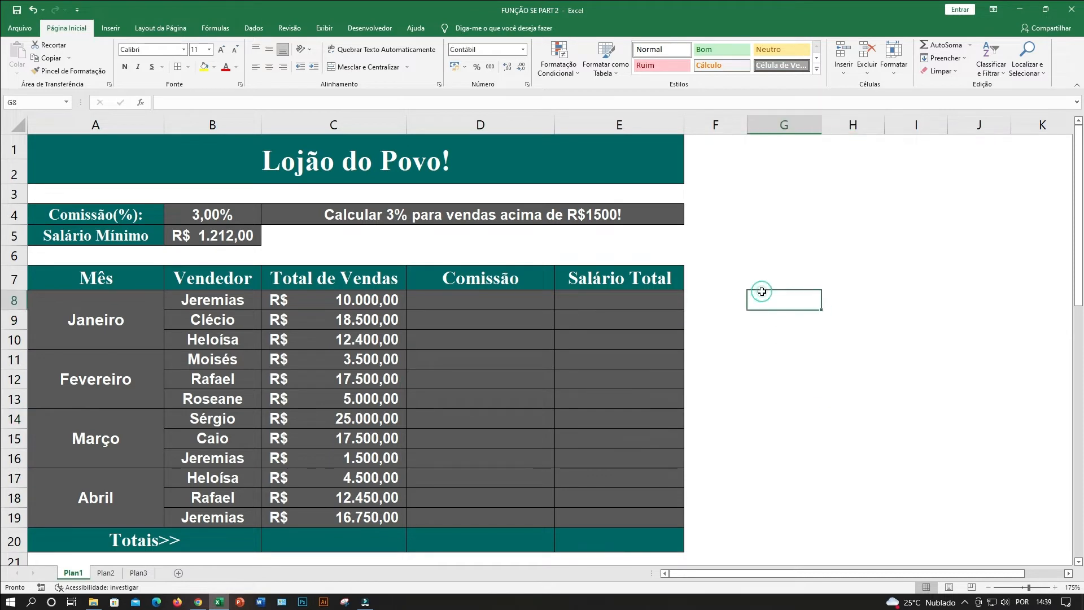
left_click(801, 341)
left_click(781, 286)
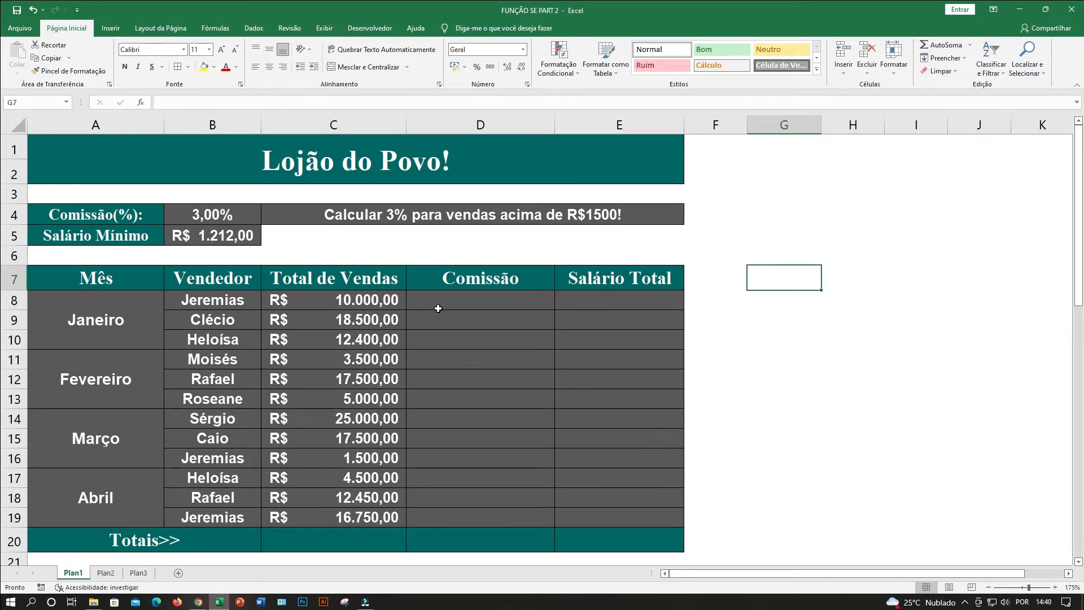
Start an SE formula in Comissão cell D8 with the logical test C8>1500.
left_click(465, 302)
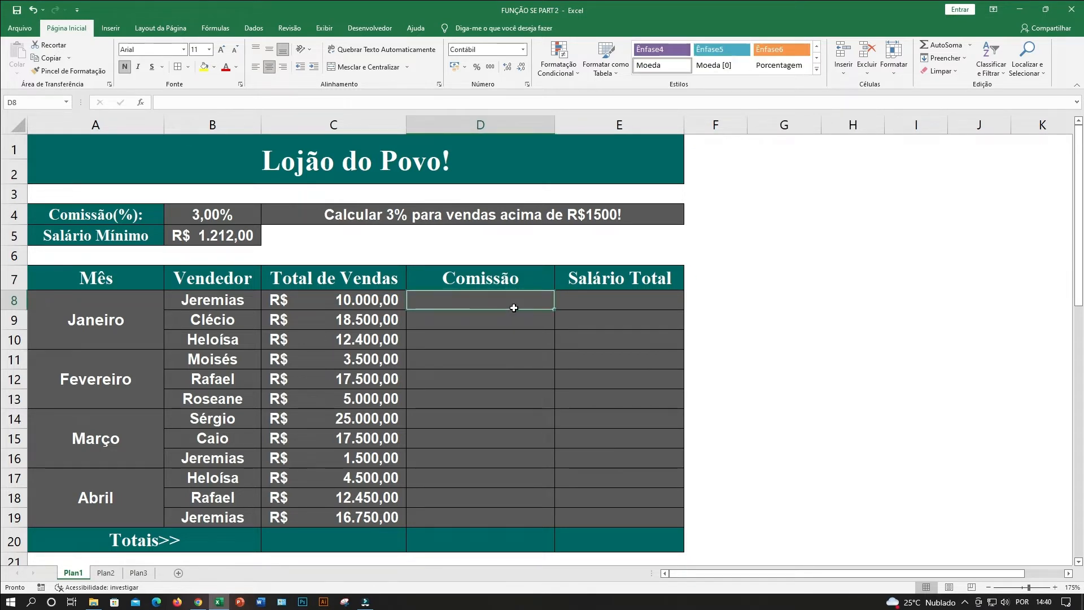
type("=SE(")
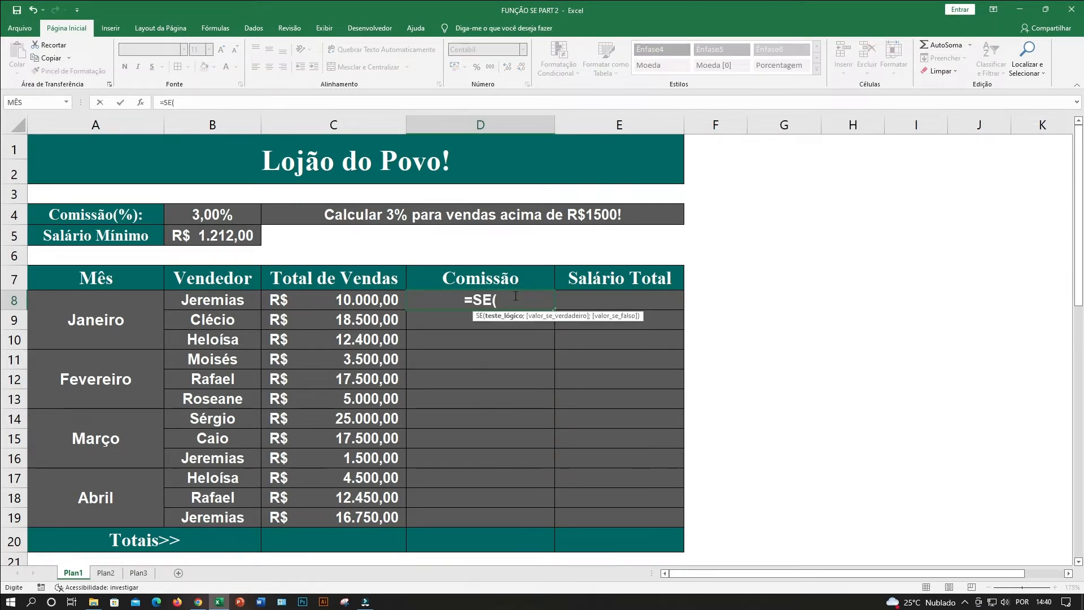
left_click(352, 302)
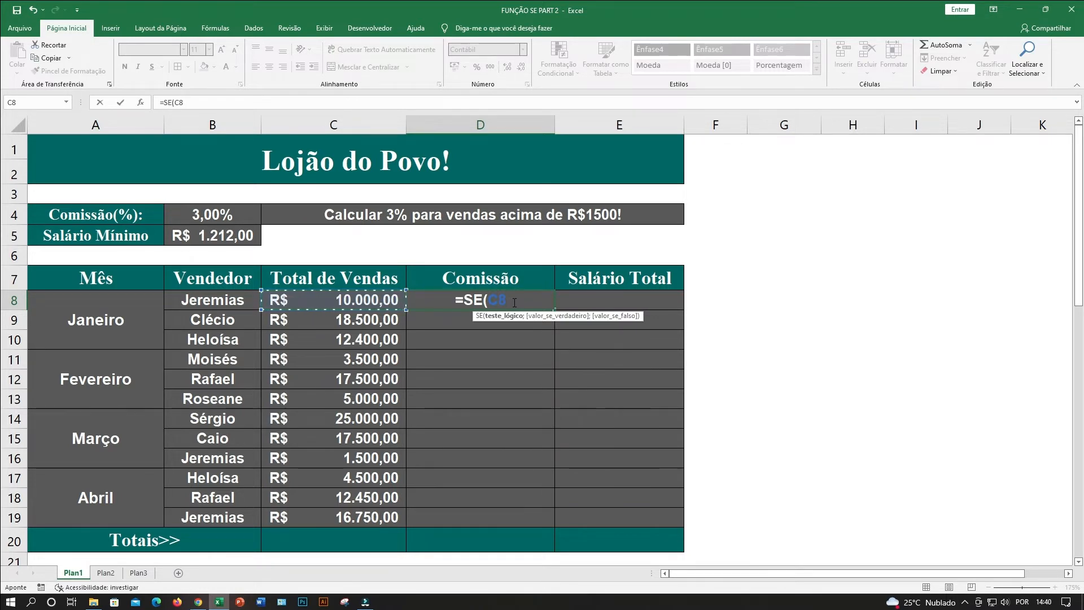
type(">")
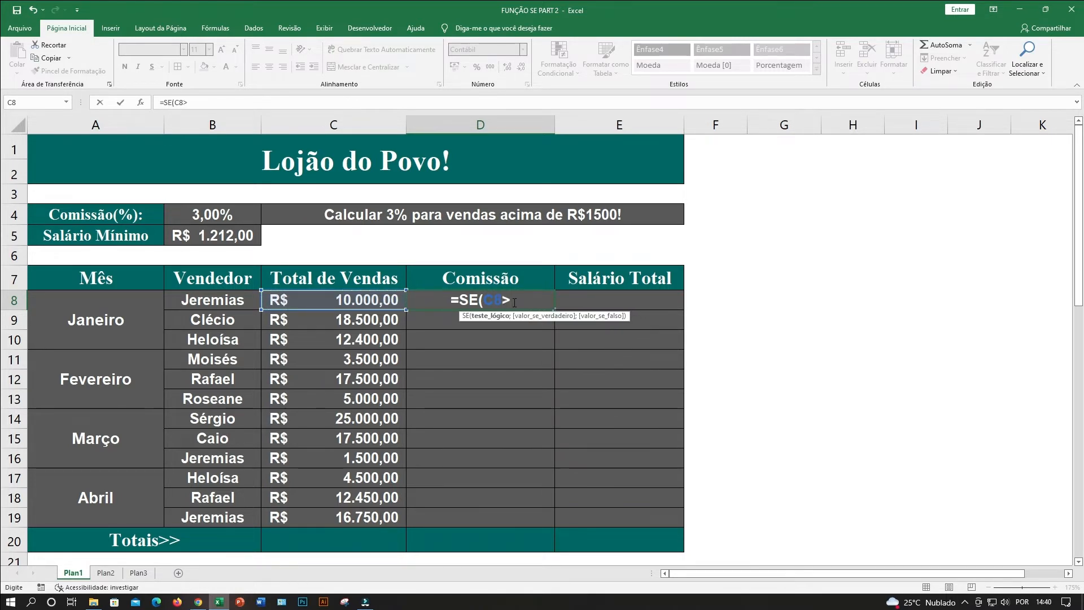
type("1500")
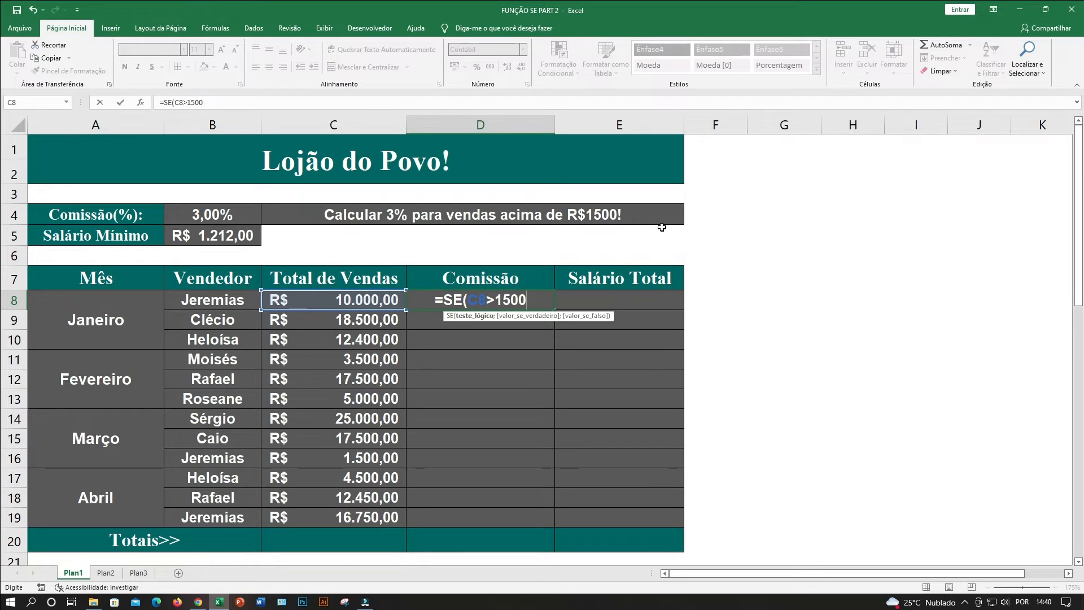
Replace 1500 in D8's logical test with a reference to cell F4, making the test C8>F4.
key("BackSpace")
key("BackSpace")
key("BackSpace")
key("BackSpace")
left_click(733, 220)
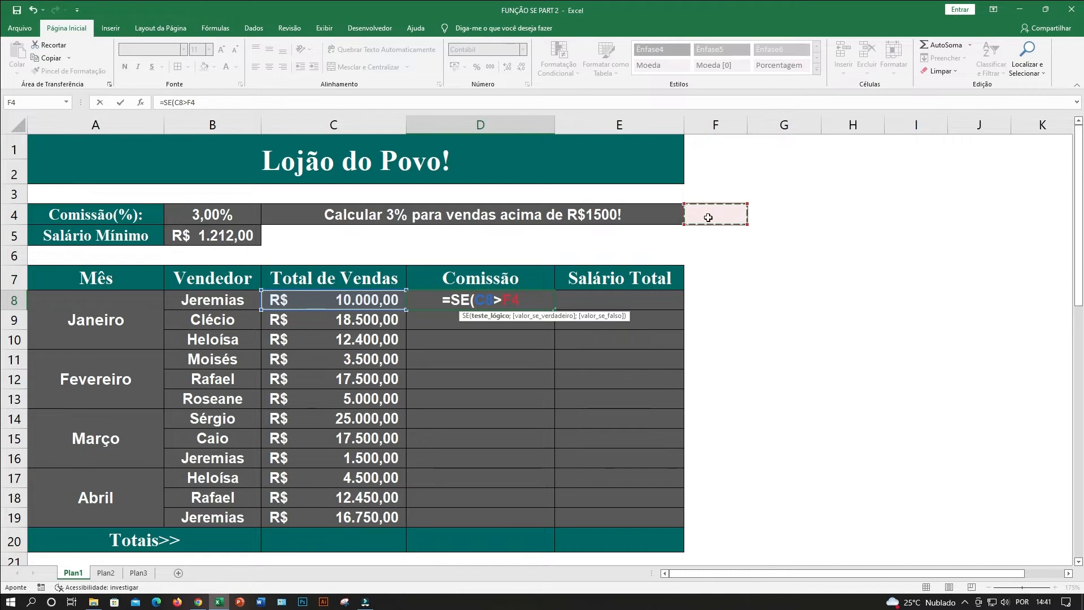
left_click(530, 301)
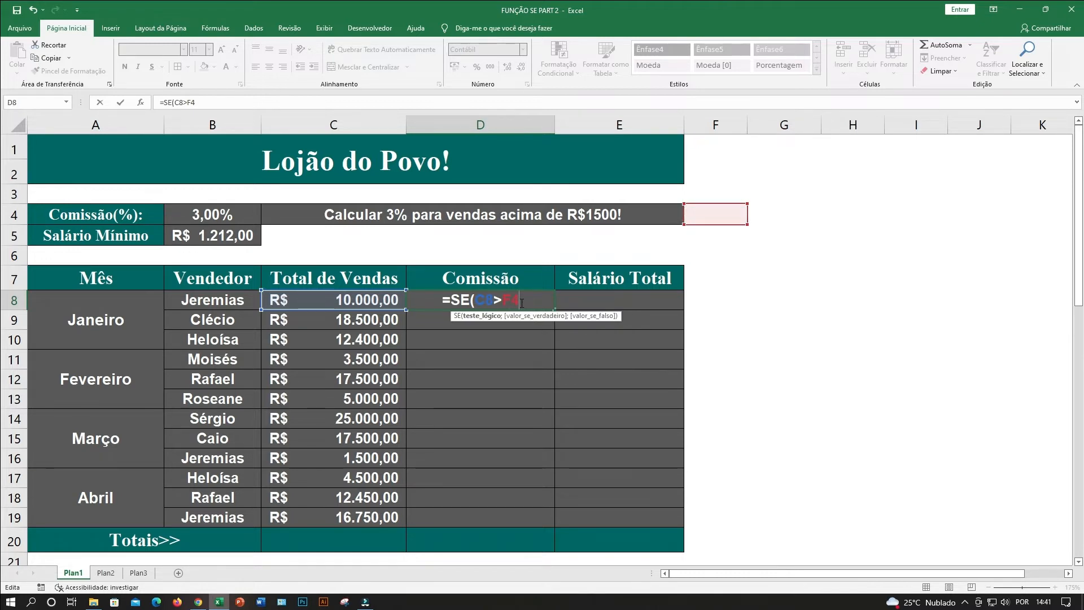
left_click(522, 303)
Add C8*$B$4 as the value if true in D8's SE formula, making the commission rate reference absolute.
type(";")
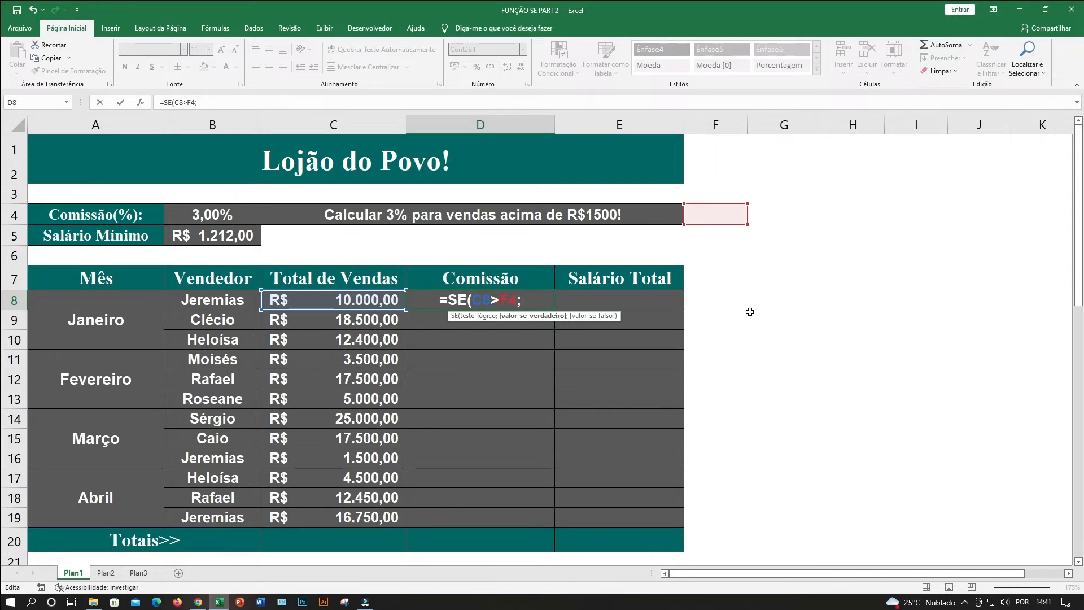
left_click(339, 302)
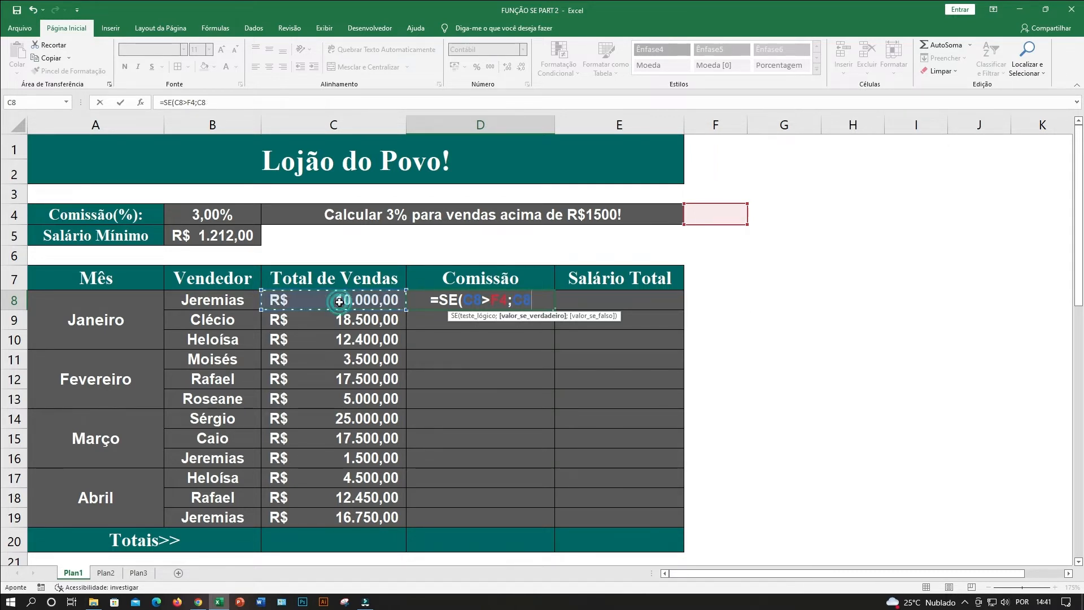
type("*")
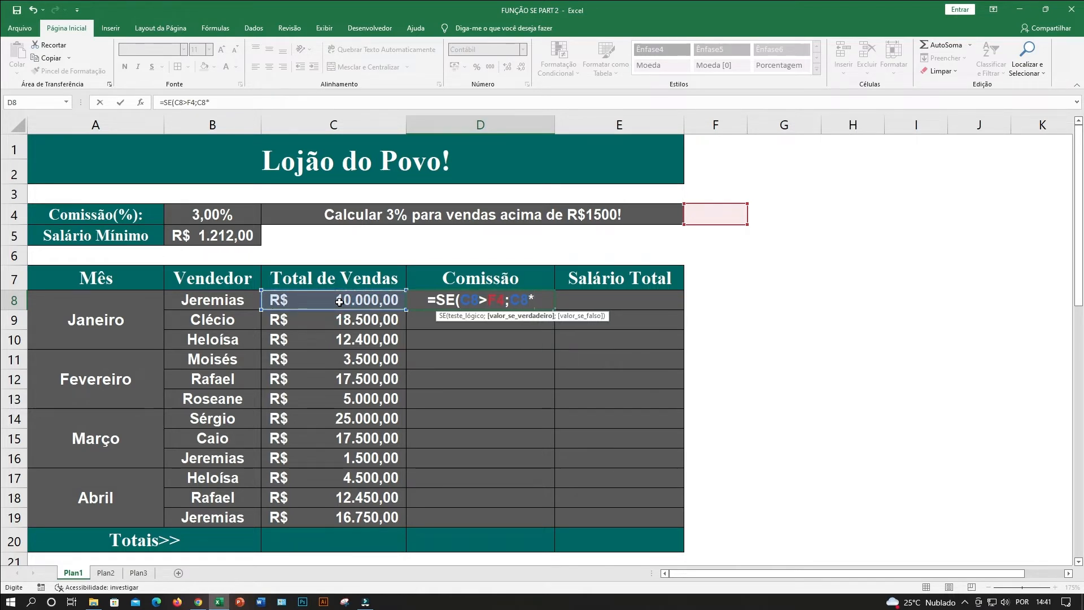
left_click(207, 217)
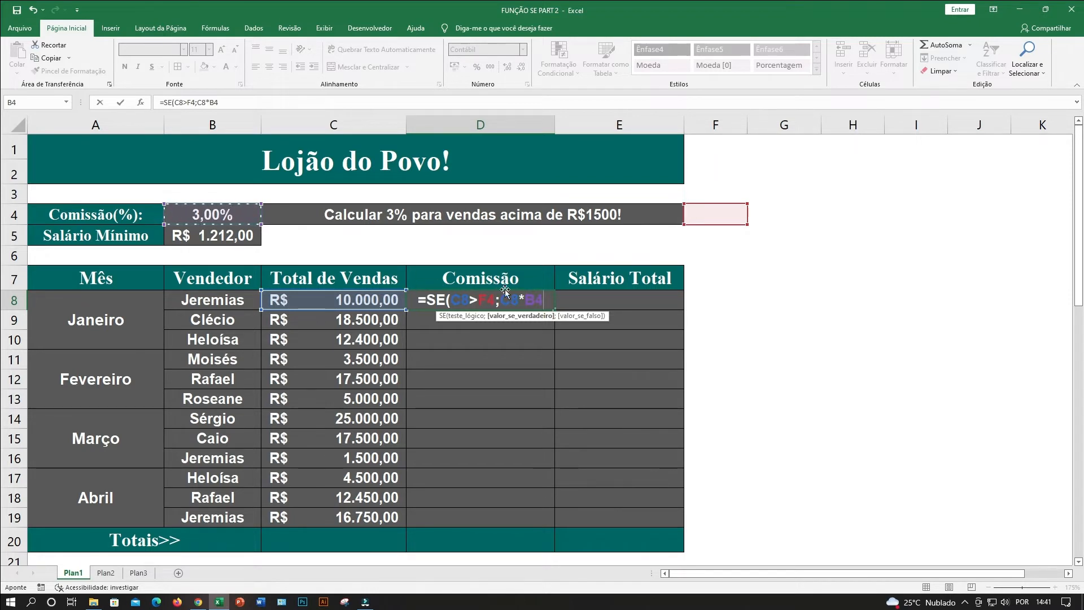
left_click(534, 300)
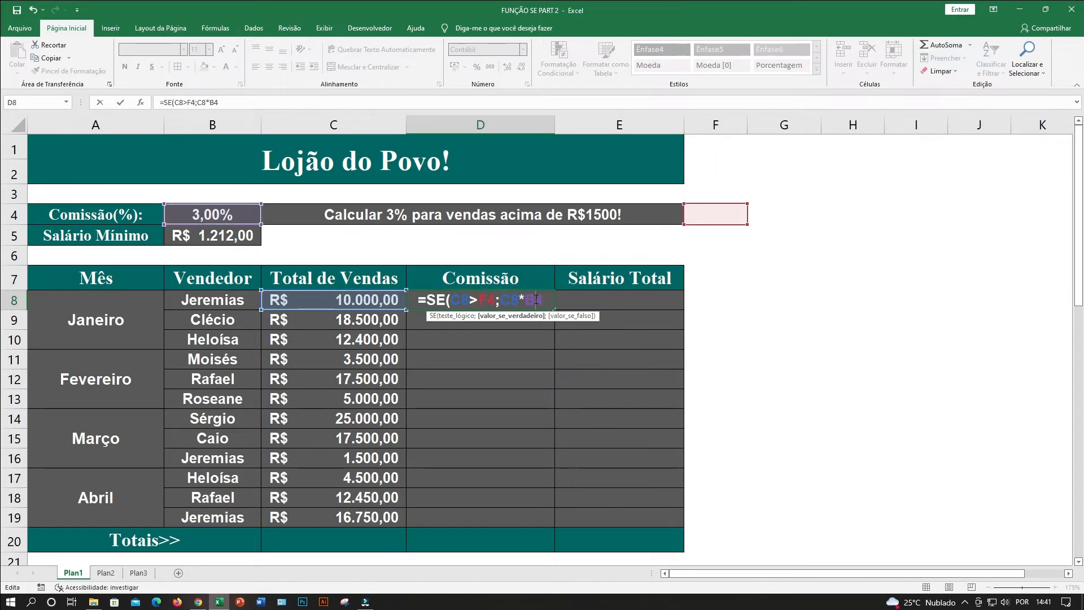
key("F4")
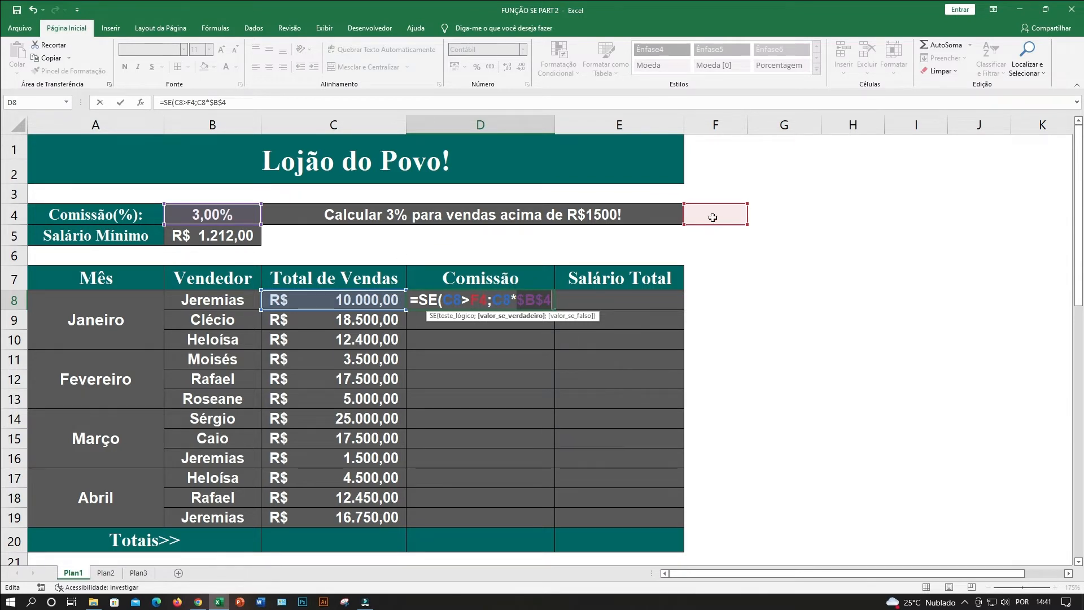
left_click(522, 298)
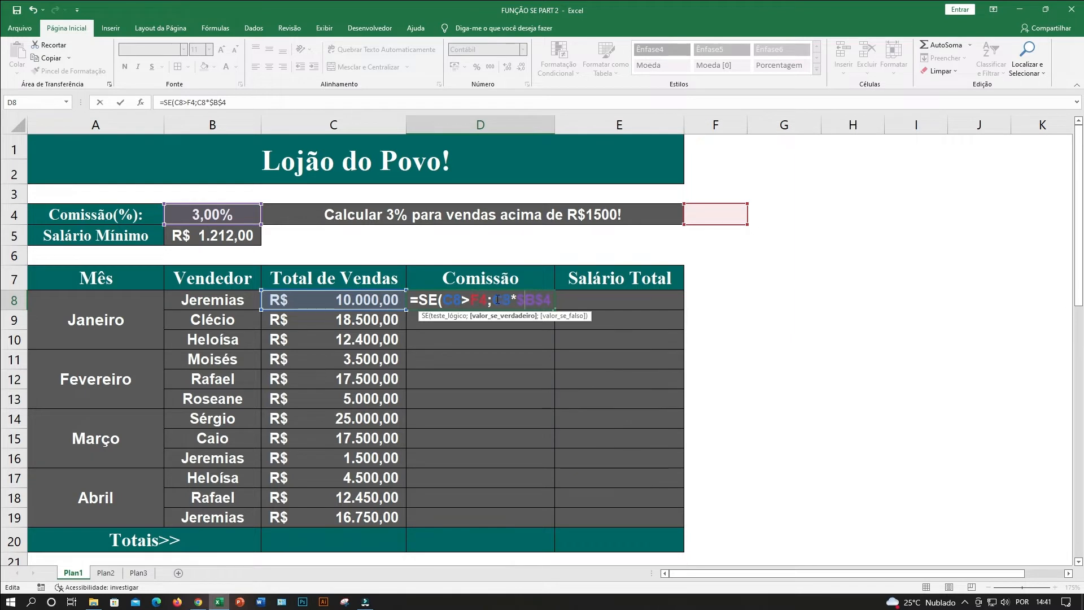
left_click_drag(493, 300, 551, 299)
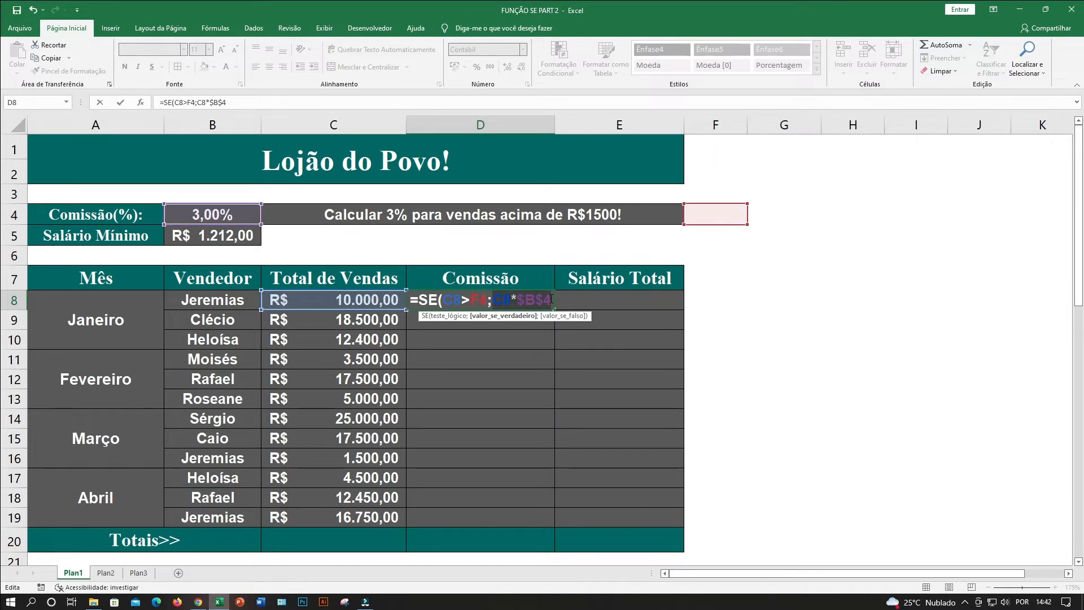
left_click(548, 303)
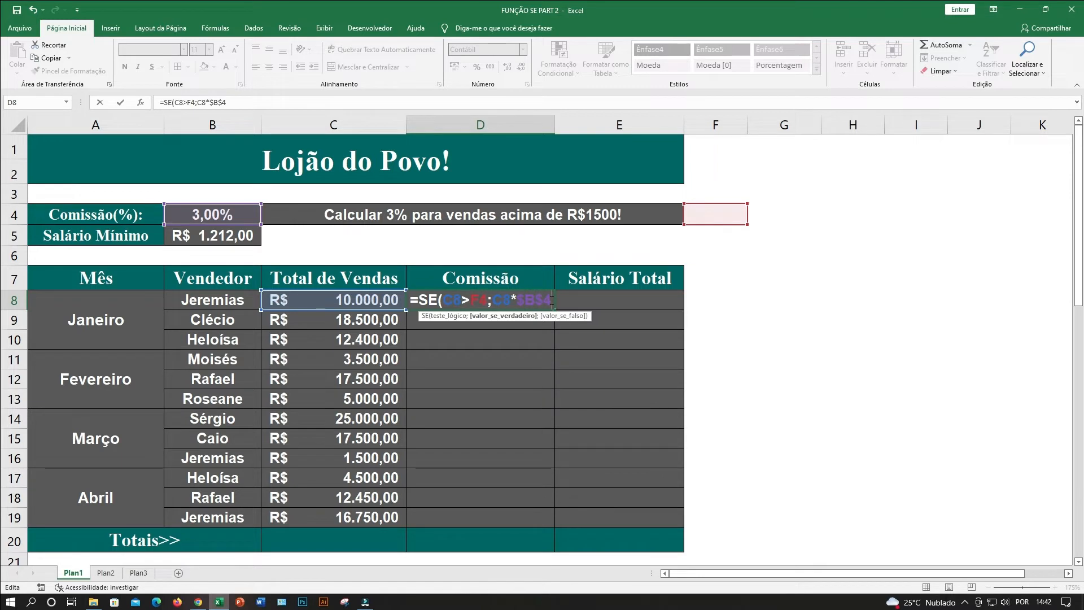
Complete D8's SE formula with "Não terá comissão" as the value if false, and enter 1500 in F4.
type(";")
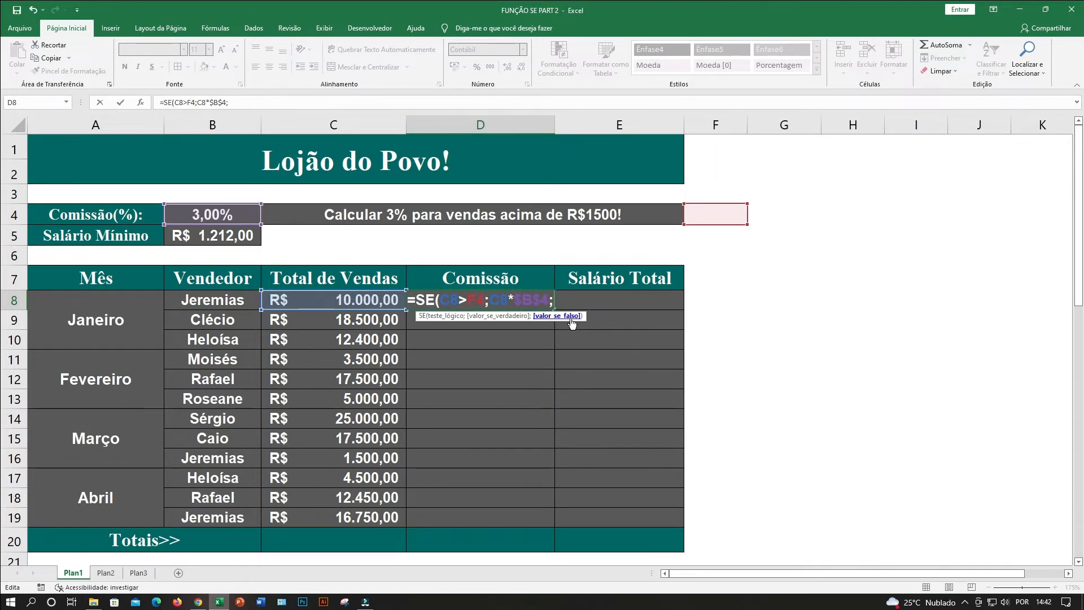
type("\"Não terá comissão")
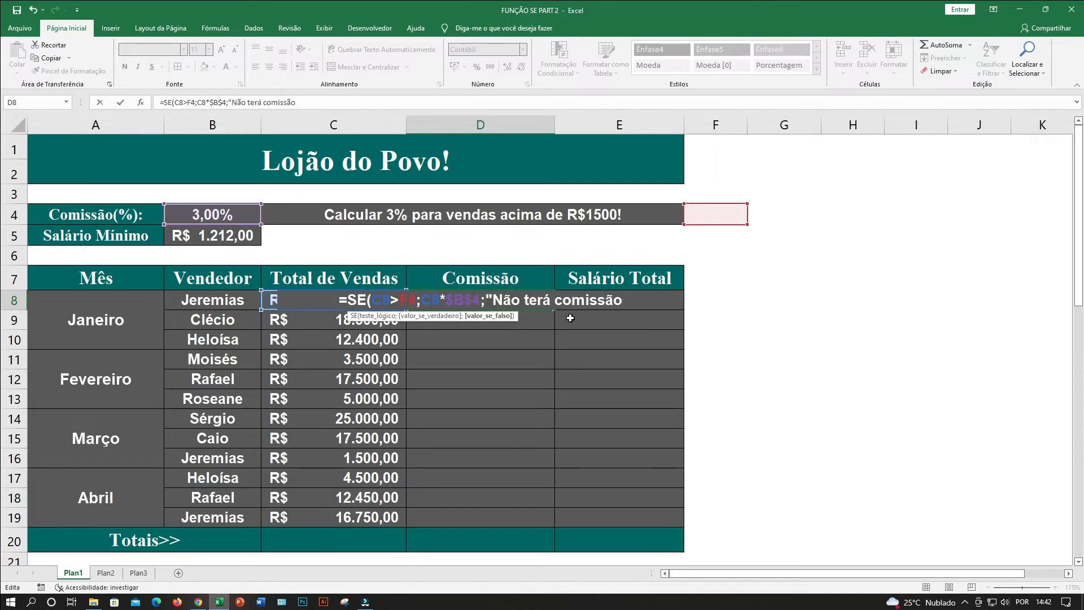
type("\"")
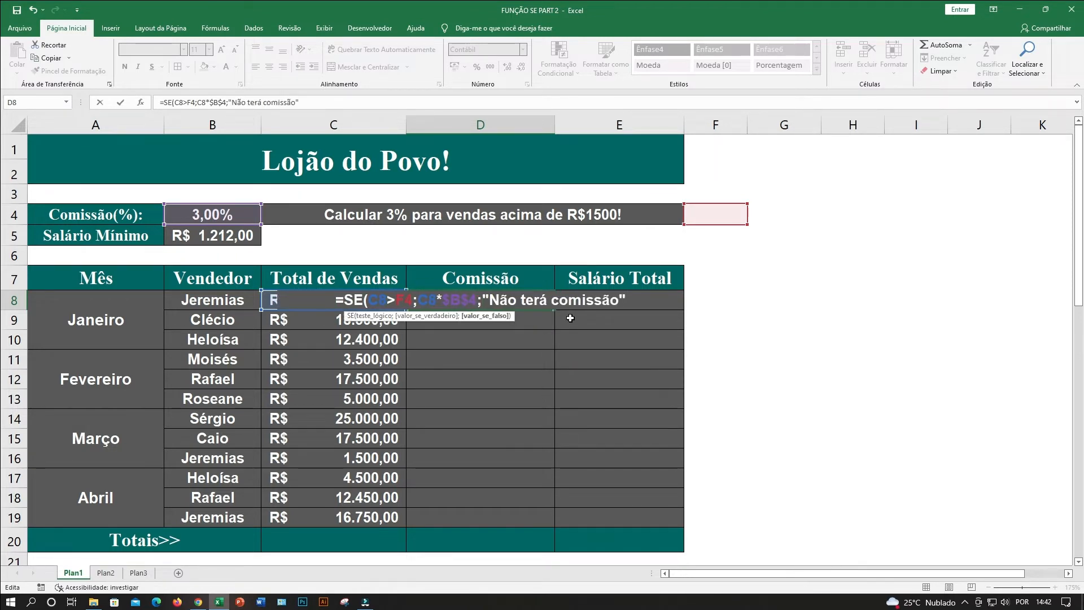
type(")")
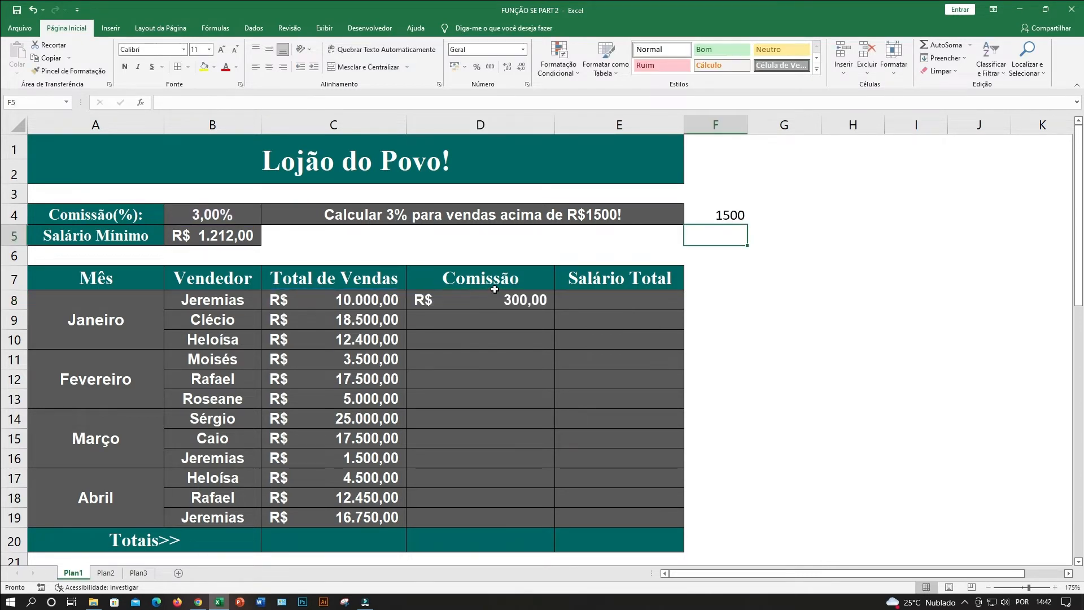
left_click(494, 288)
left_click(493, 302)
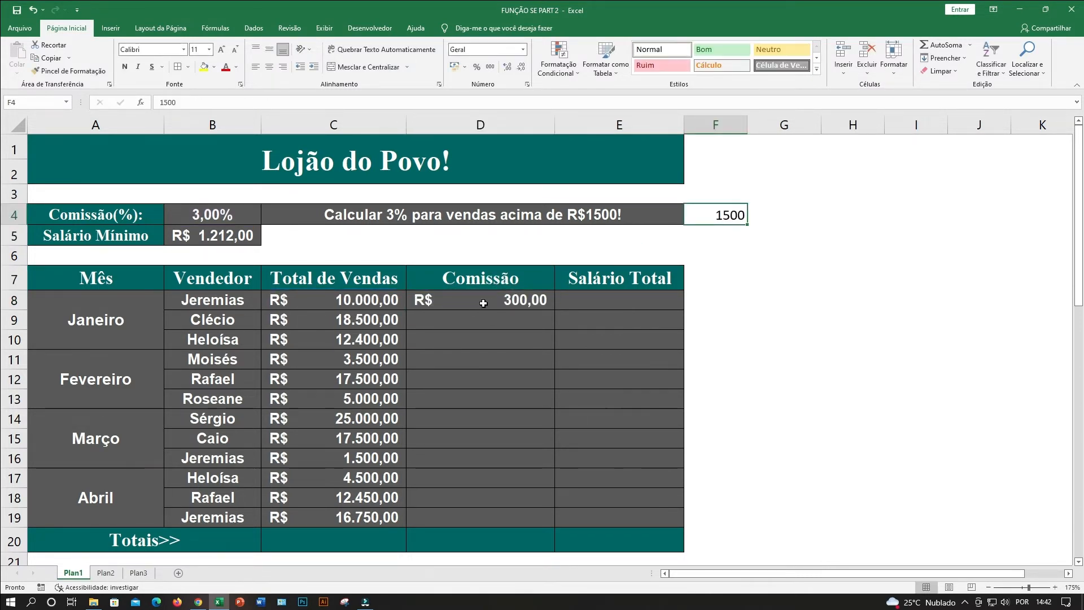
left_click(491, 297)
double_click(490, 296)
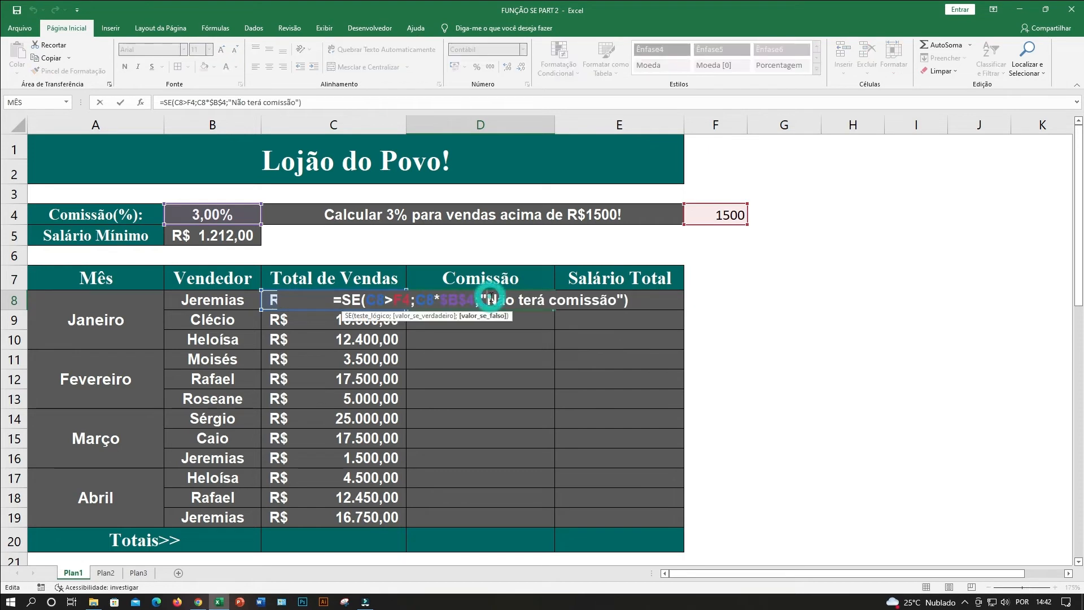
key("Return")
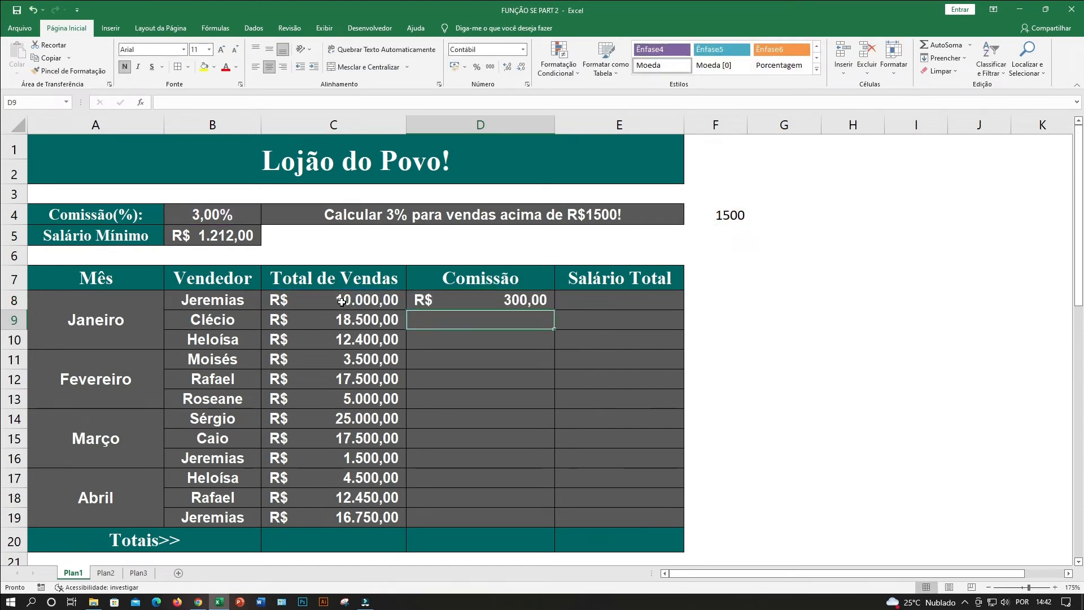
Test the commission formula by setting the sales total in C8 to 500 and selecting D8.
left_click(341, 301)
type("500")
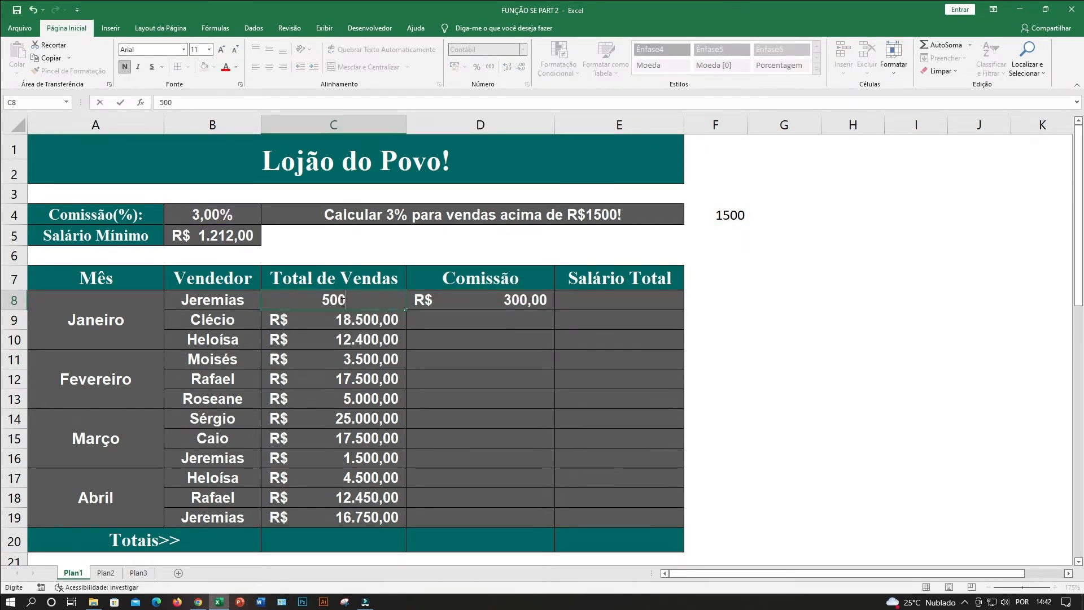
key("Return")
left_click(451, 307)
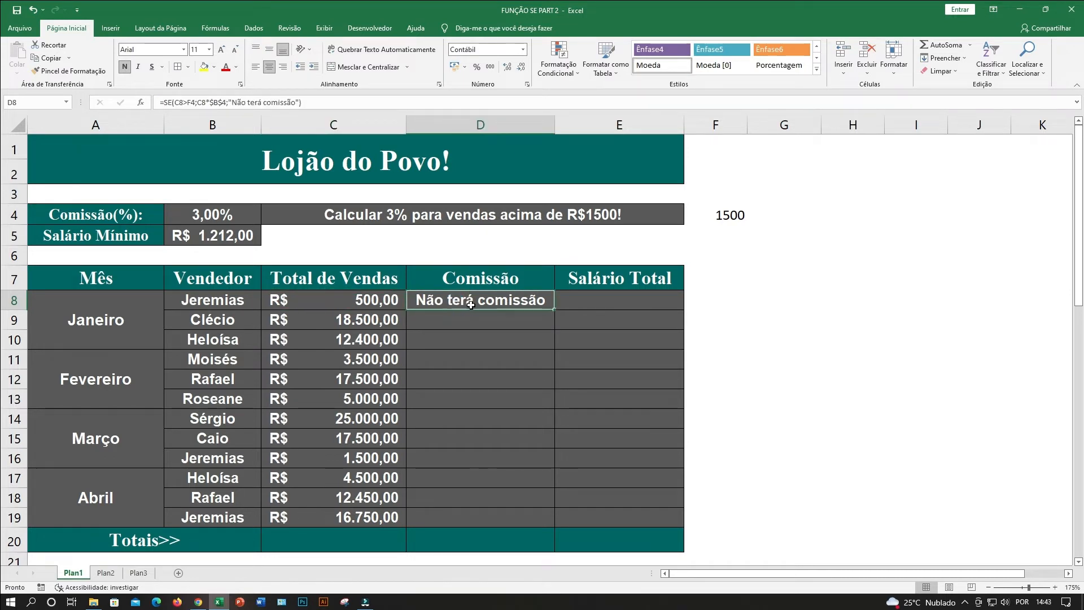
Examine the empty Comissão cells below D8 and the Totais row at the end of the table.
left_click_drag(477, 325, 484, 508)
left_click(480, 344)
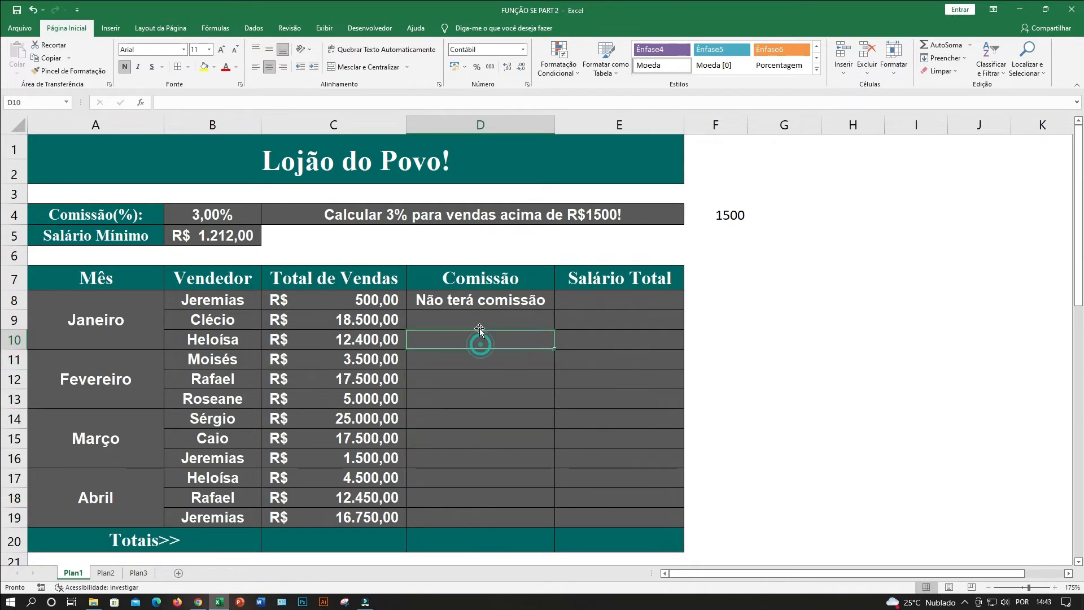
left_click(479, 317)
left_click(486, 358)
left_click(488, 384)
left_click(492, 432)
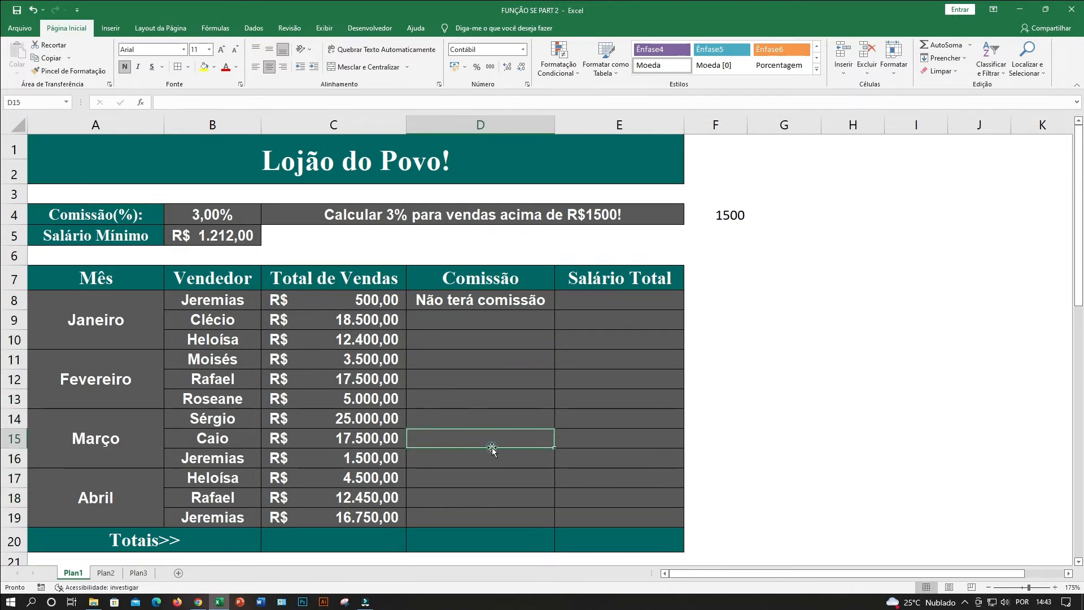
left_click(462, 300)
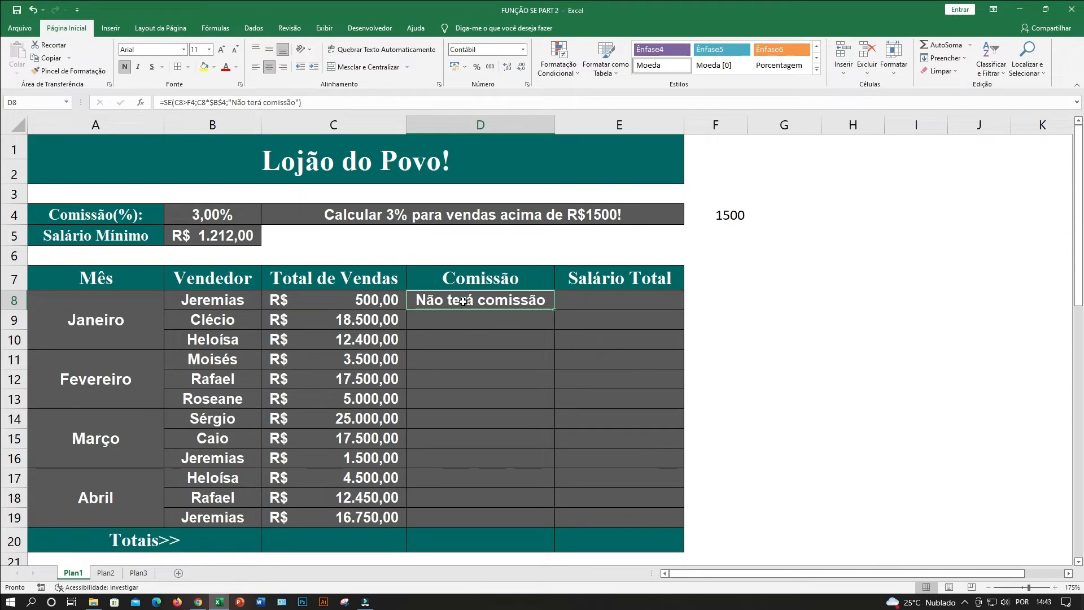
scroll(463, 301, "down", 2)
left_click(480, 409)
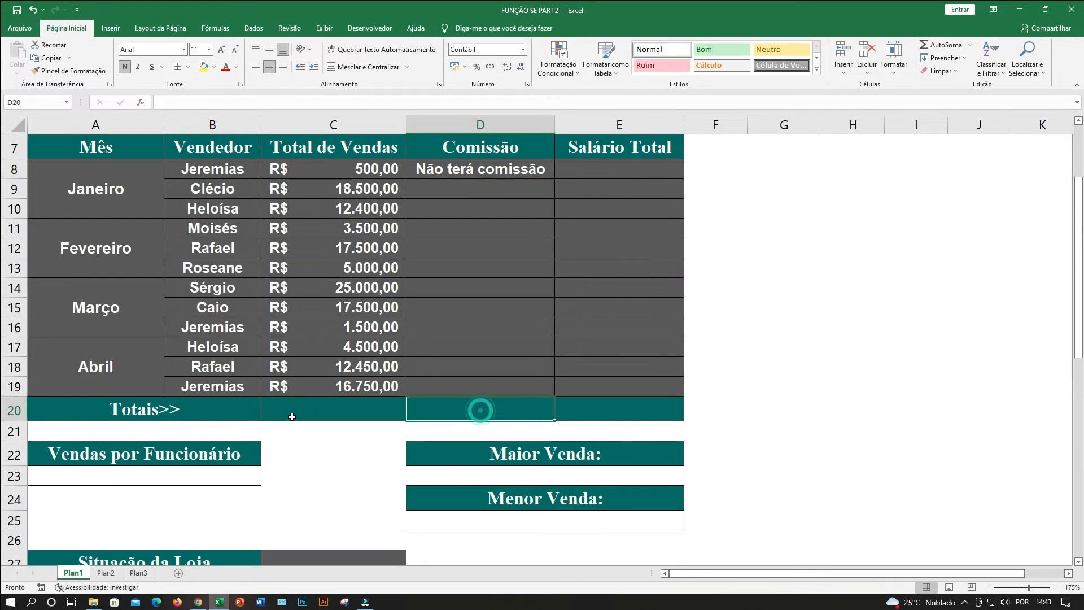
left_click(165, 413)
left_click(450, 407)
scroll(452, 395, "up", 2)
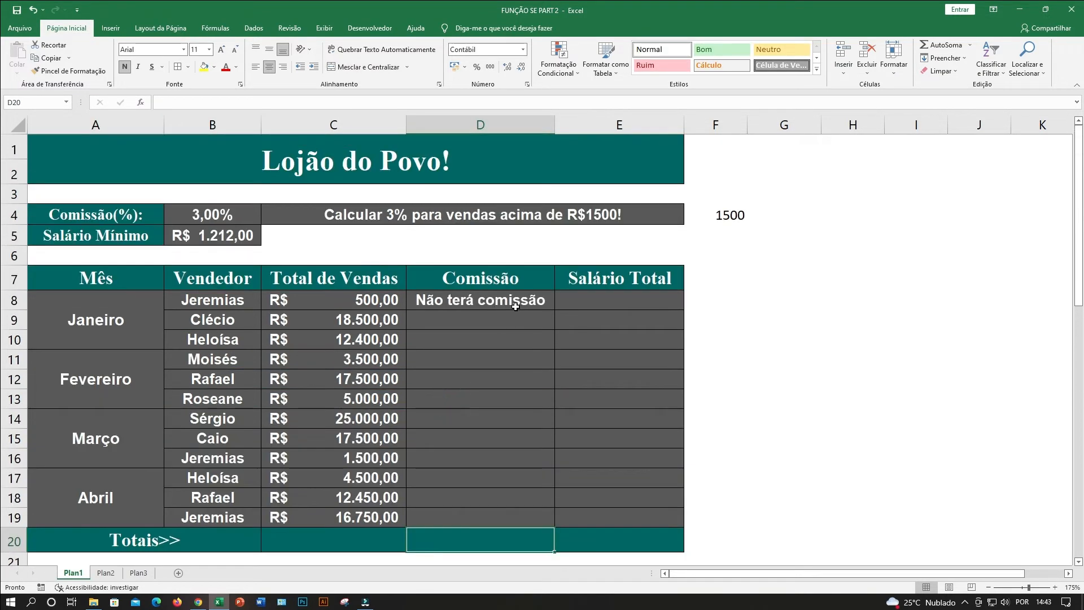
Replace the text for the value if false in D8's SE formula with the number 0, without quotation marks.
left_click(513, 301)
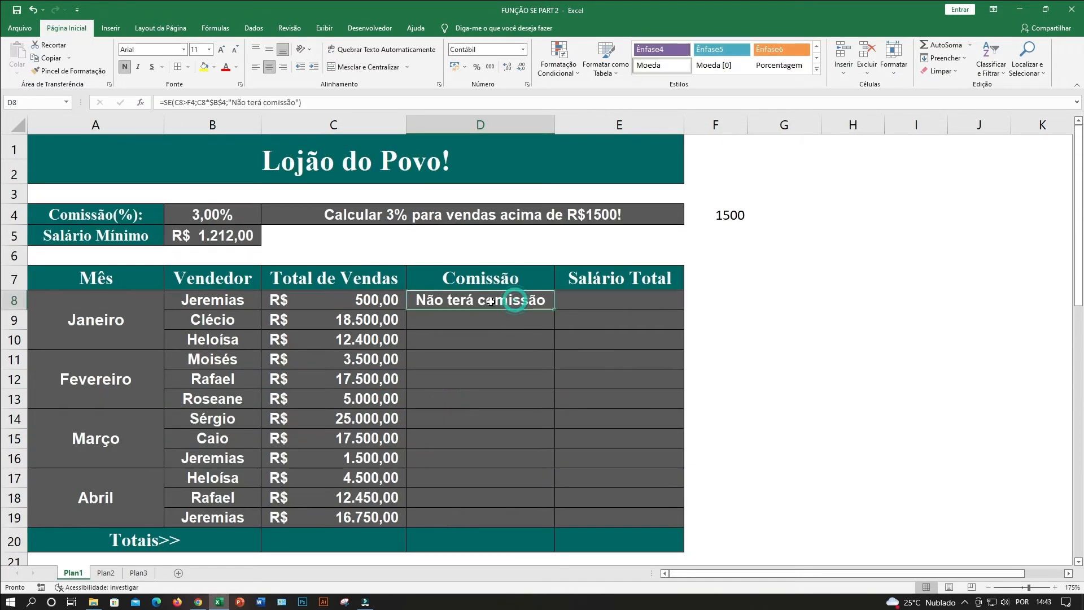
double_click(422, 300)
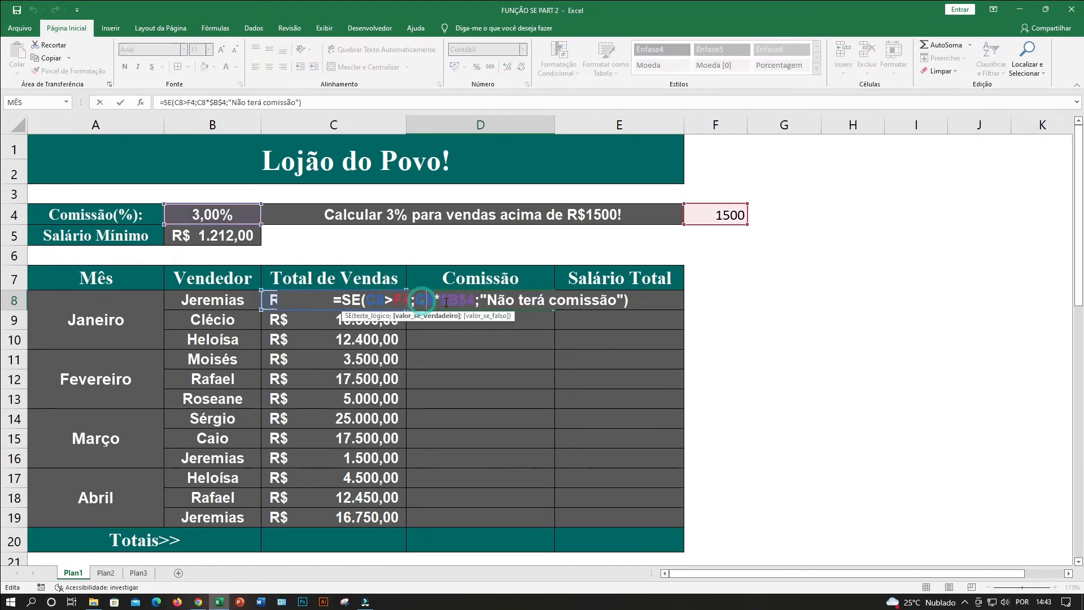
left_click_drag(488, 300, 616, 300)
type("0")
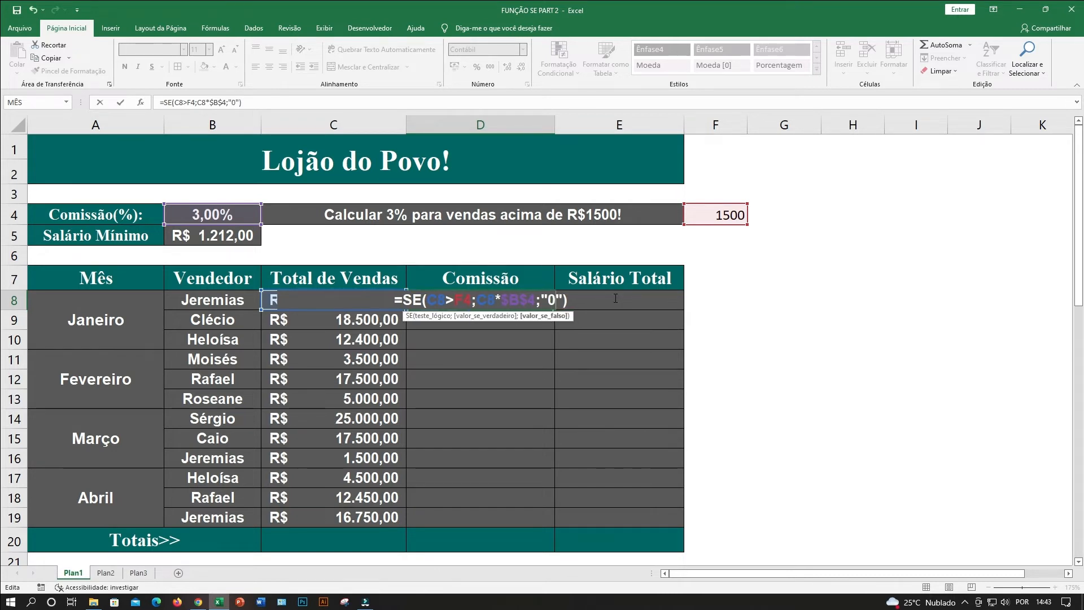
key("BackSpace")
key("BackSpace")
key("Delete")
type("0")
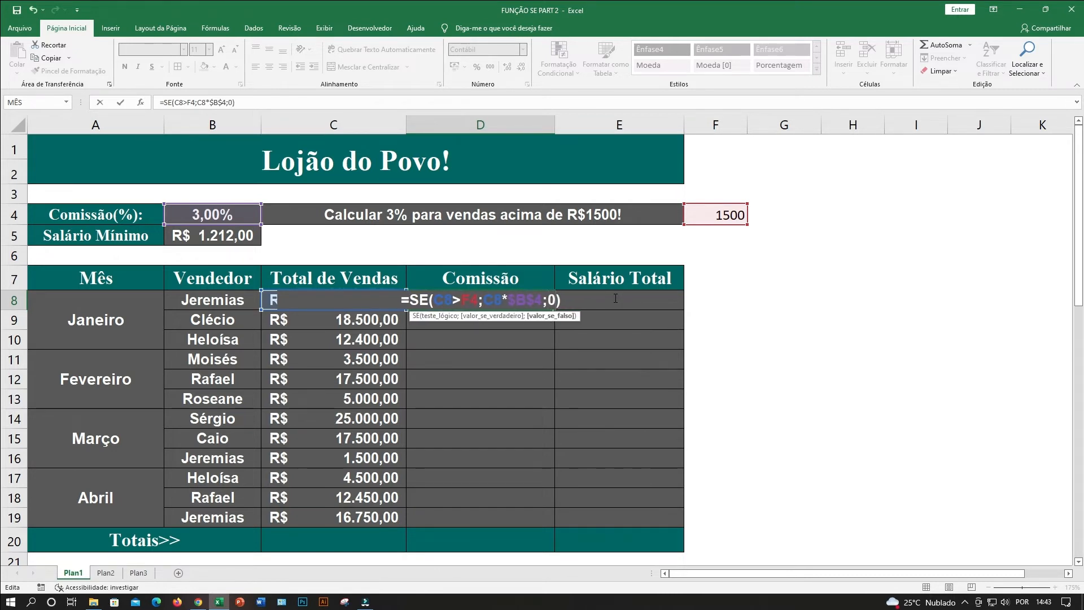
key("Return")
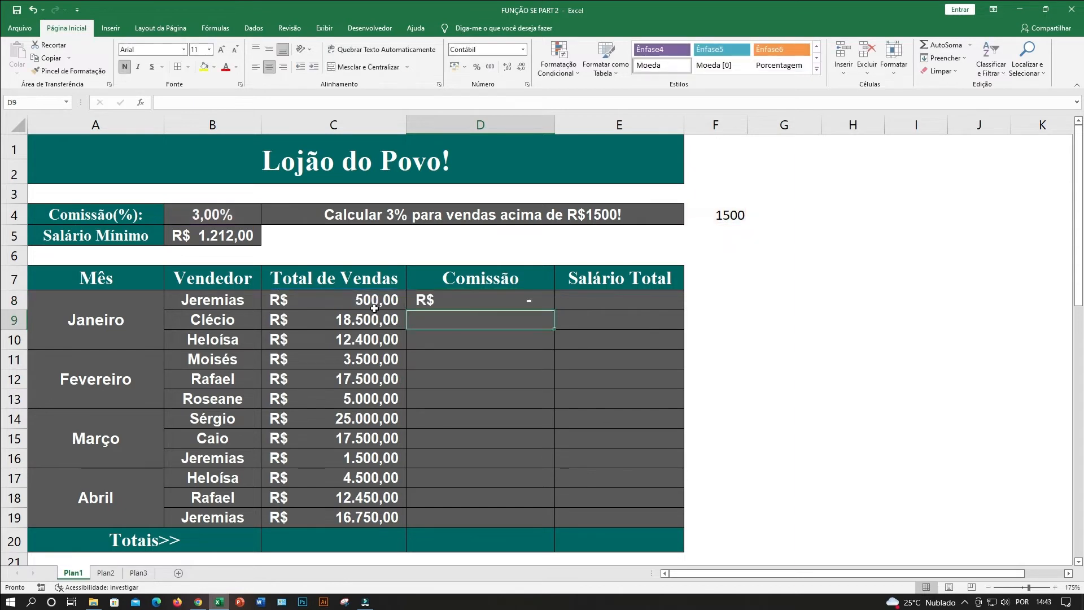
Try the Geral number format on D8, and restore its Contábil format.
left_click(439, 300)
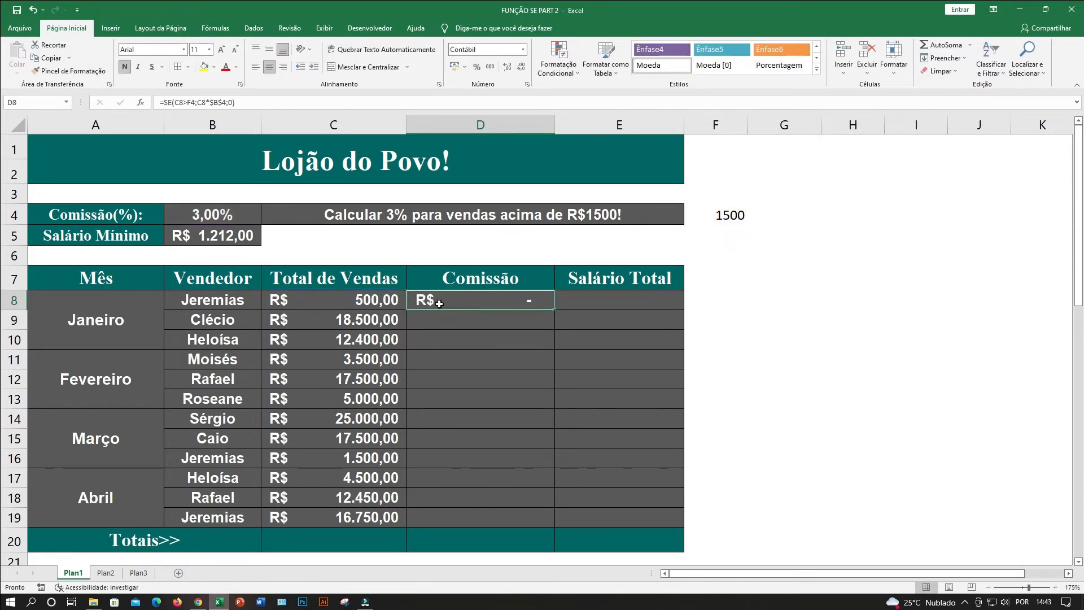
left_click(522, 49)
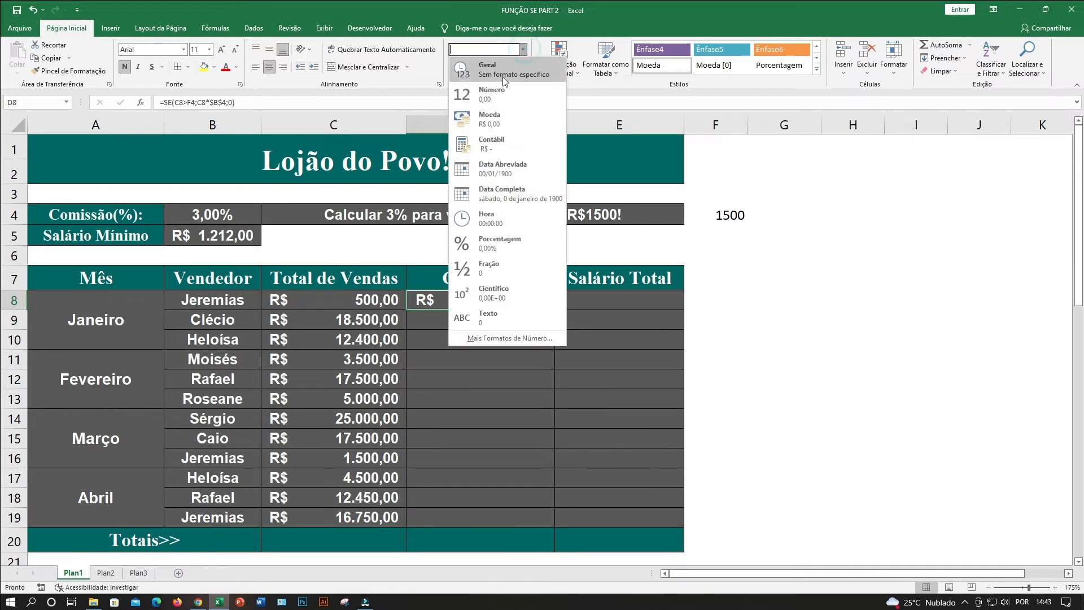
left_click(495, 76)
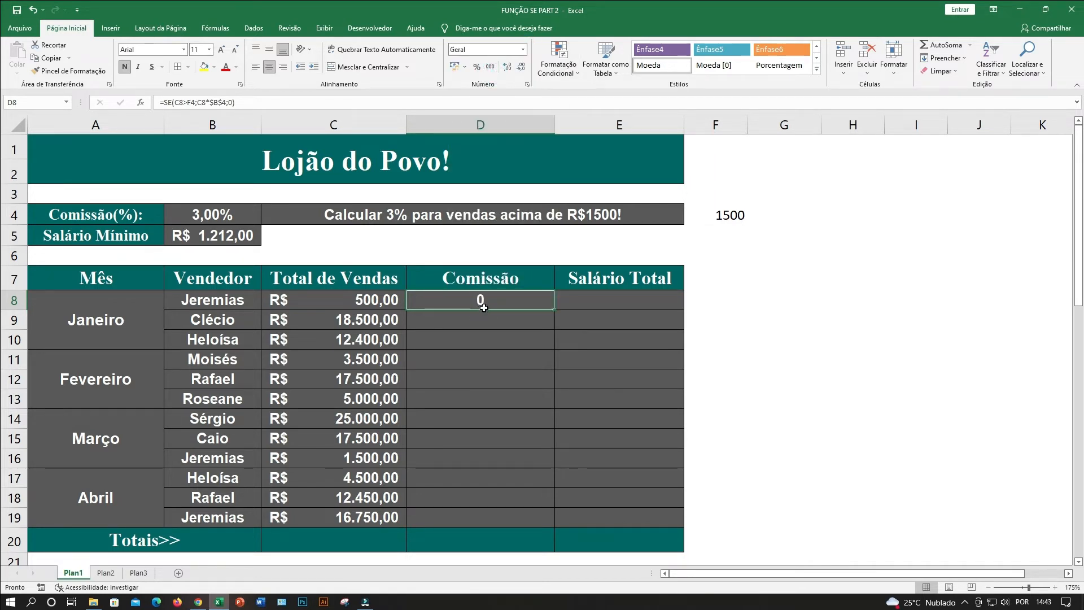
left_click(456, 68)
Set the Total de Vendas value in C8 to 10000 and check the commission in D8.
left_click(339, 299)
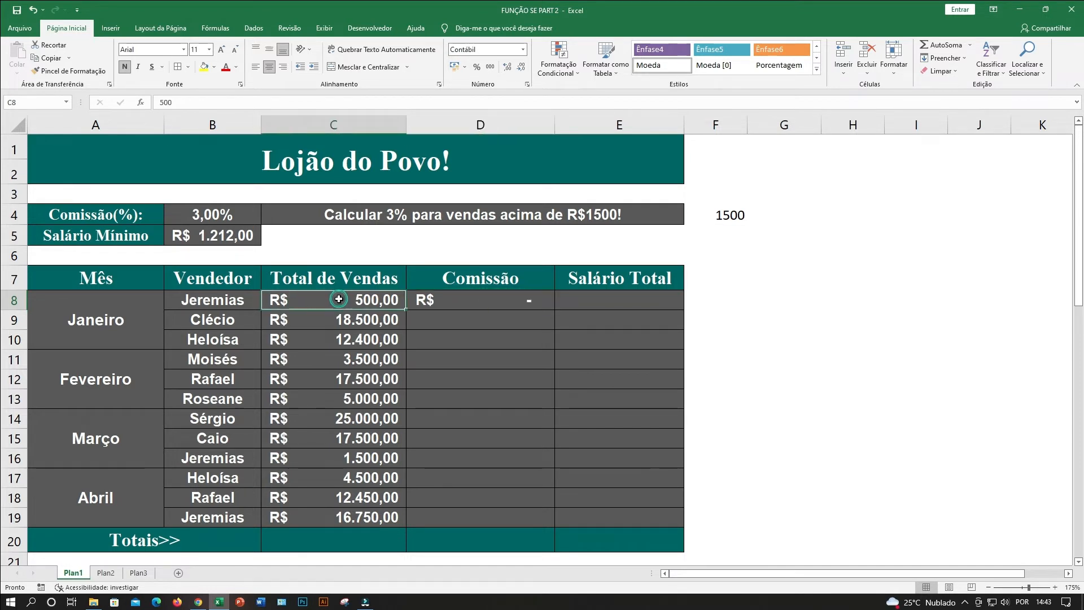
type("10000")
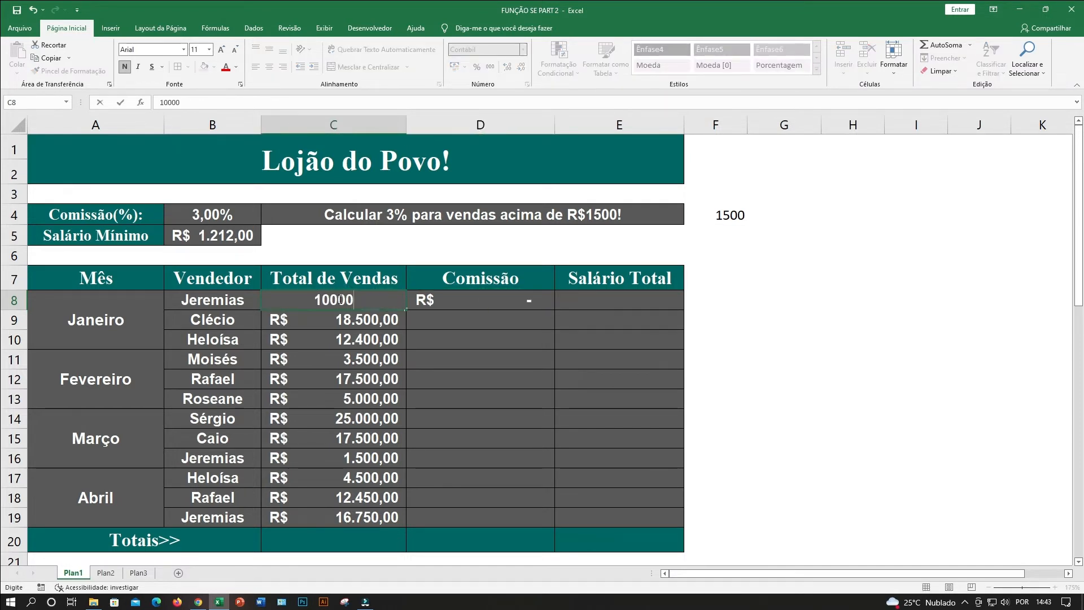
key("Return")
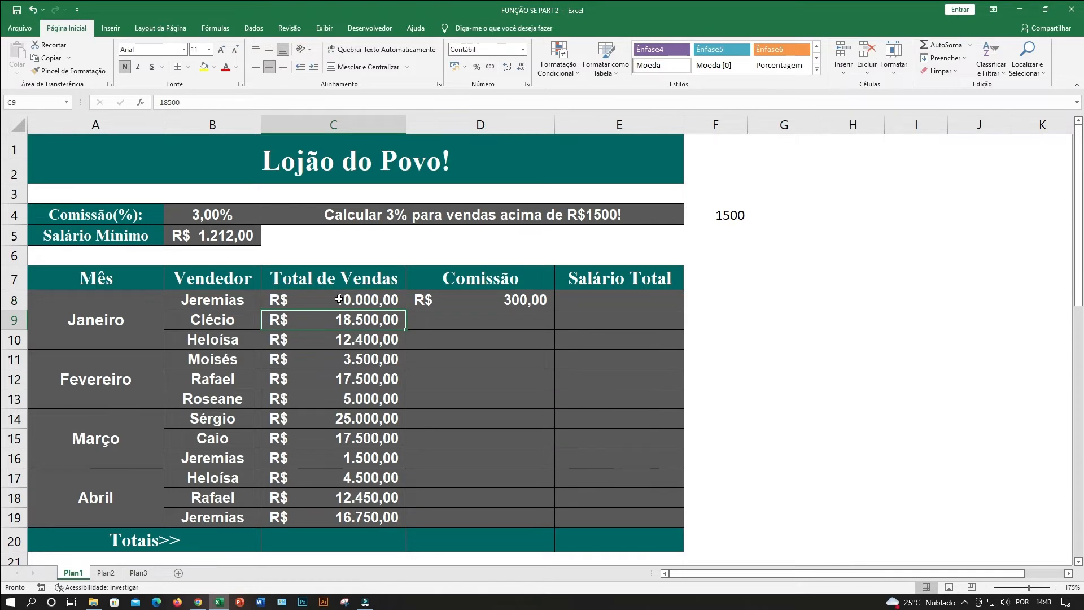
left_click(483, 301)
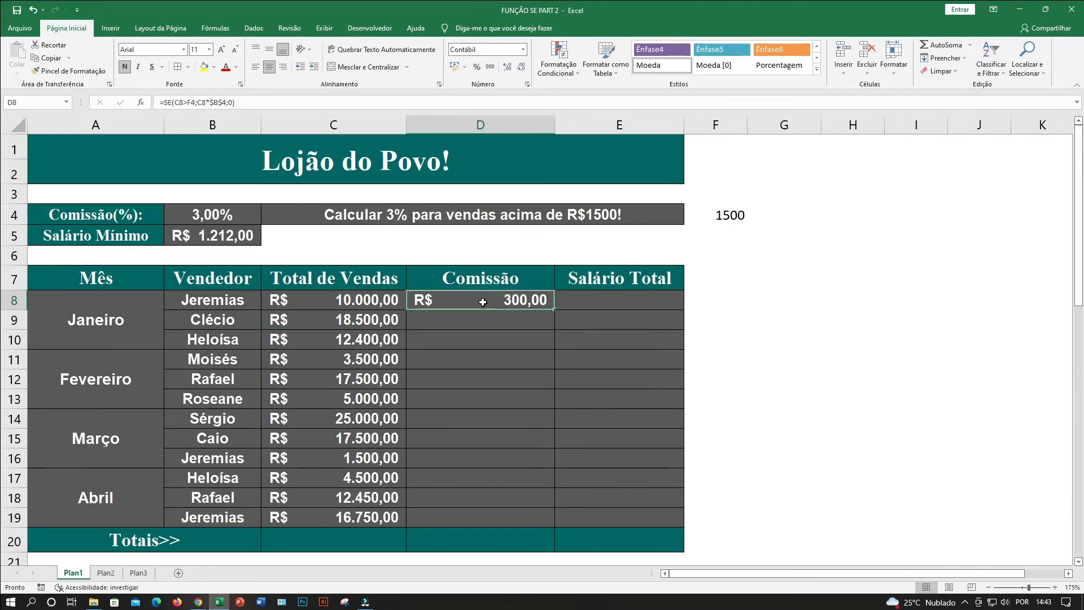
Examine the SE formula in D8 and its references to the sales value and the commission rate in B4.
left_click(315, 302)
left_click(497, 303)
double_click(469, 304)
double_click(525, 300)
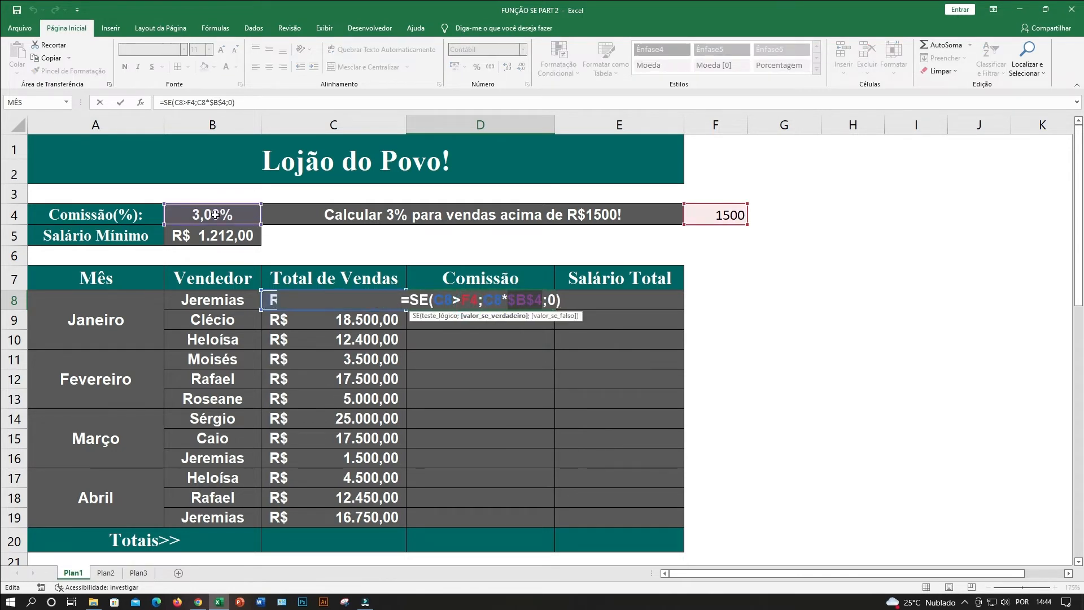
key("Return")
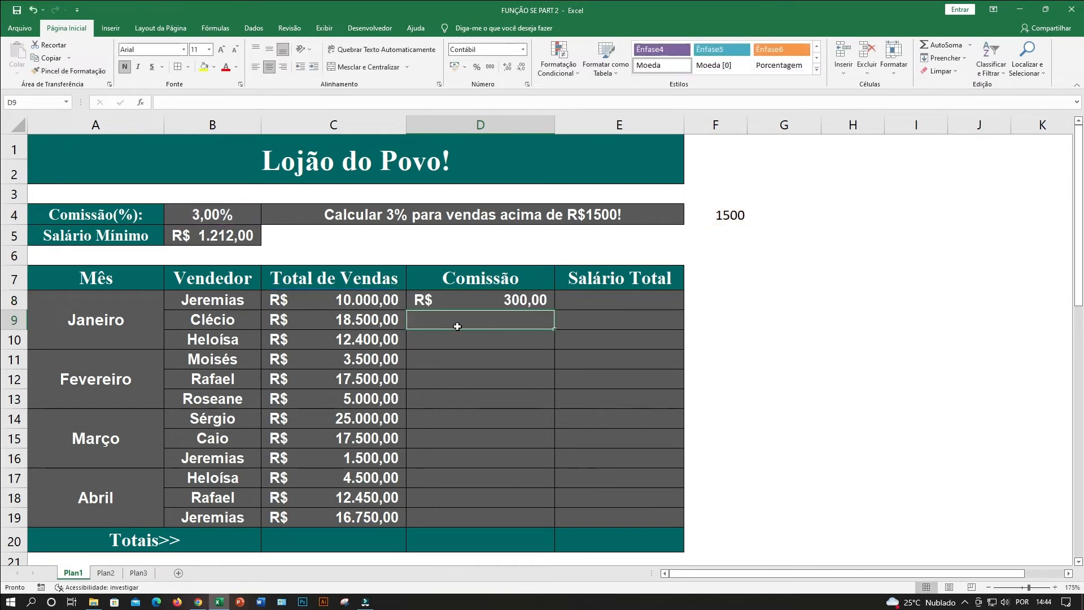
Fill the SE formula from D8 down to D19, with 1500 as the threshold instead of the F4 reference, leaving out the Totais row.
left_click(497, 301)
double_click(556, 310)
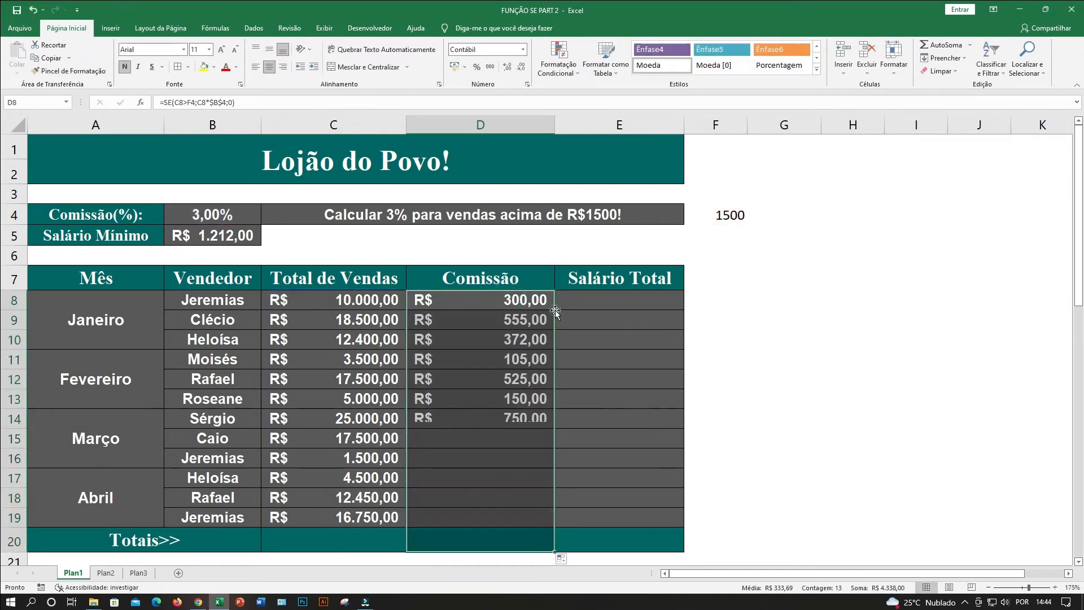
scroll(492, 513, "down", 1)
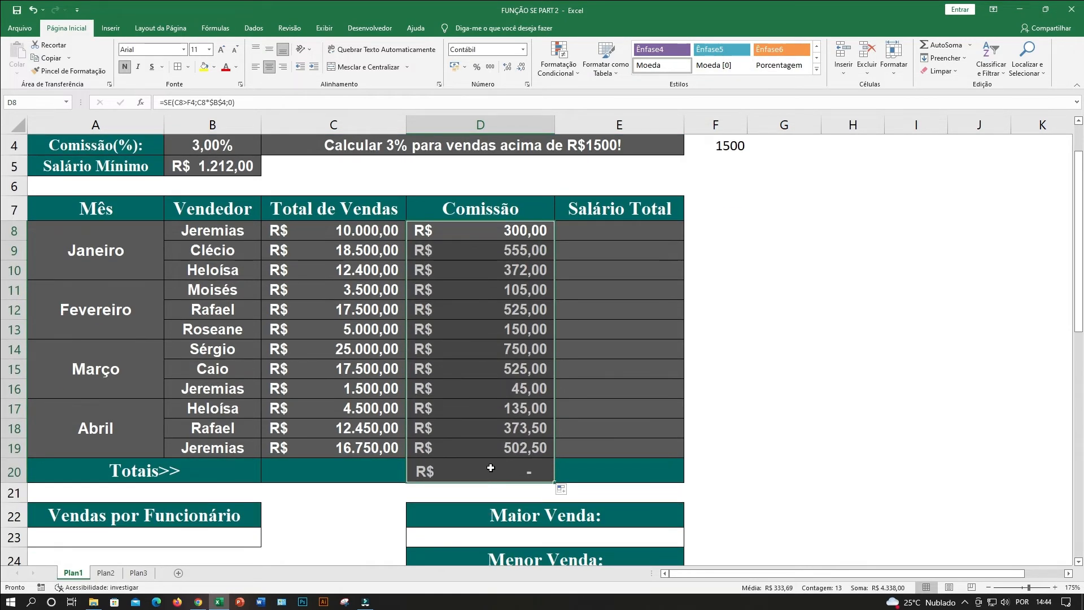
left_click_drag(556, 483, 556, 239)
left_click_drag(548, 285, 560, 458)
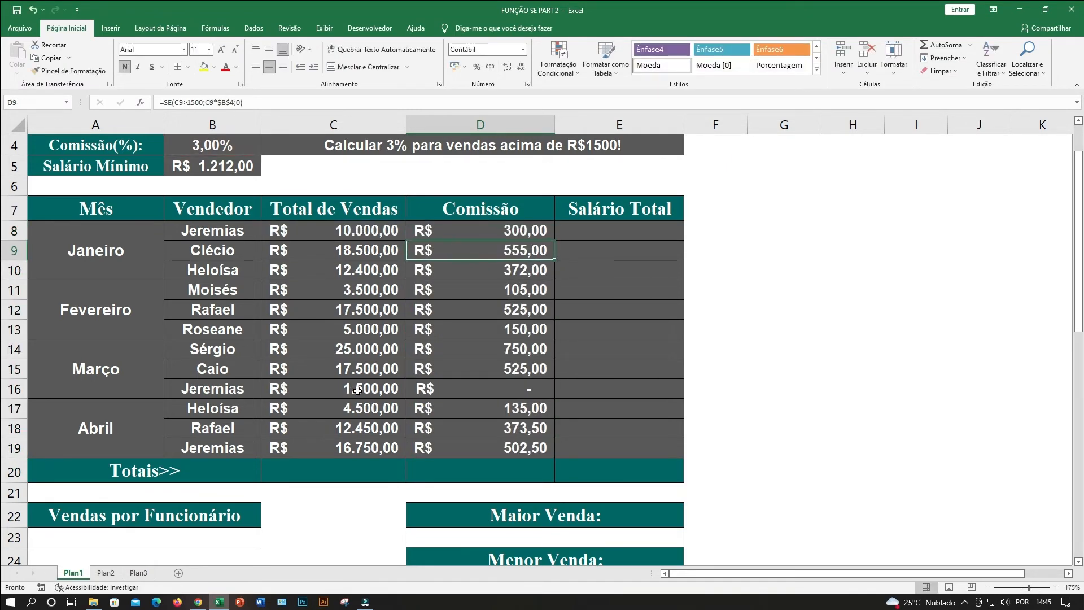
Test the commission threshold by setting the Total de Vendas in C16 to 1500,50 and checking D16.
left_click(353, 389)
type("1500,50")
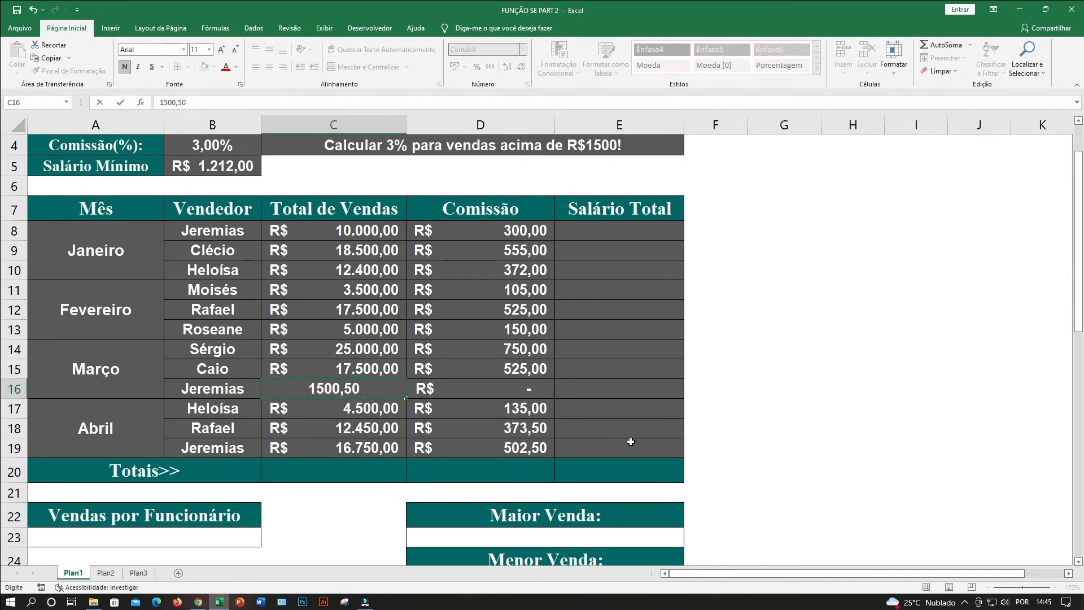
key("Return")
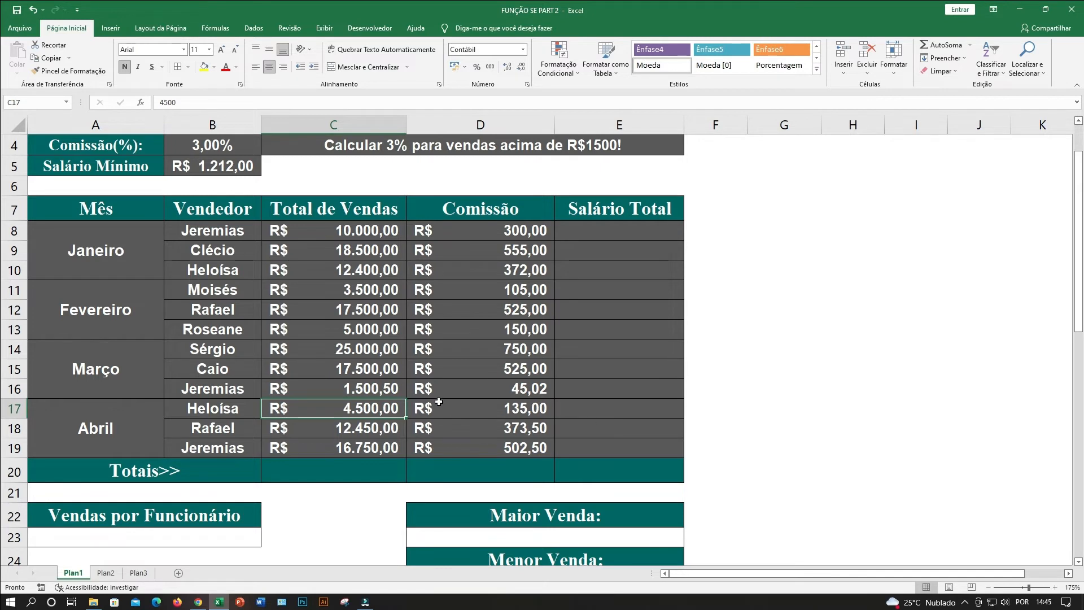
left_click(505, 393)
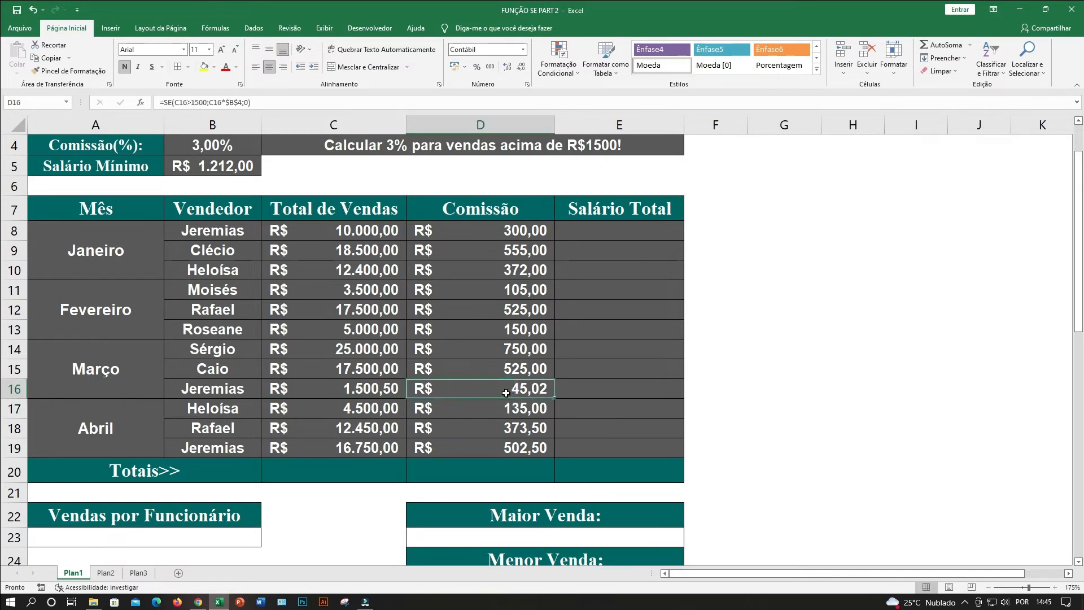
Test the commission in D16 further by setting C16 to 1500, 1600 and 2000 in turn.
left_click(356, 394)
type("1500")
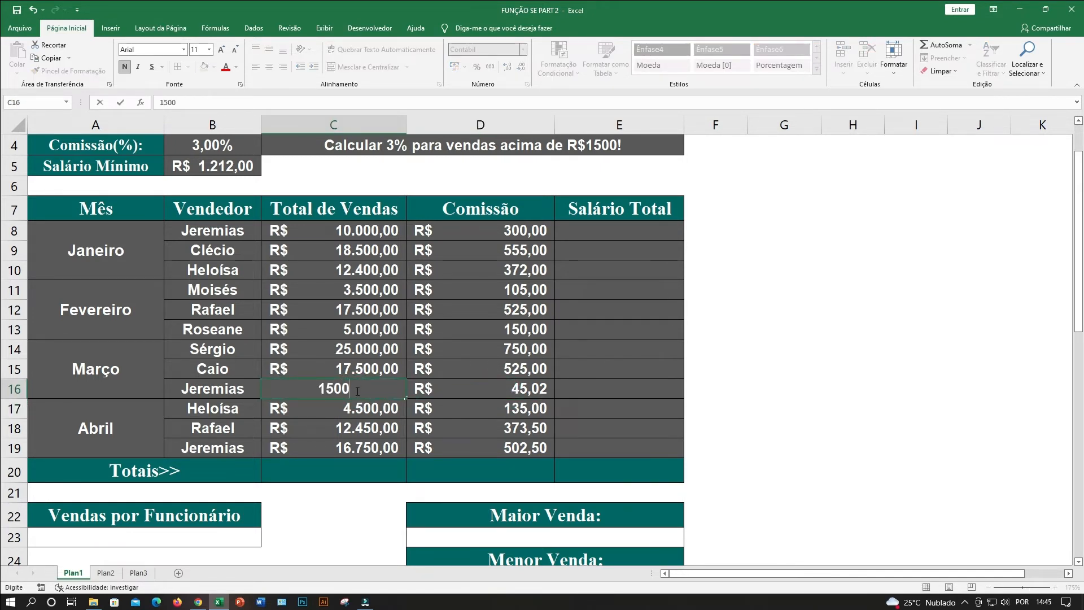
key("Return")
left_click(361, 386)
type("1600")
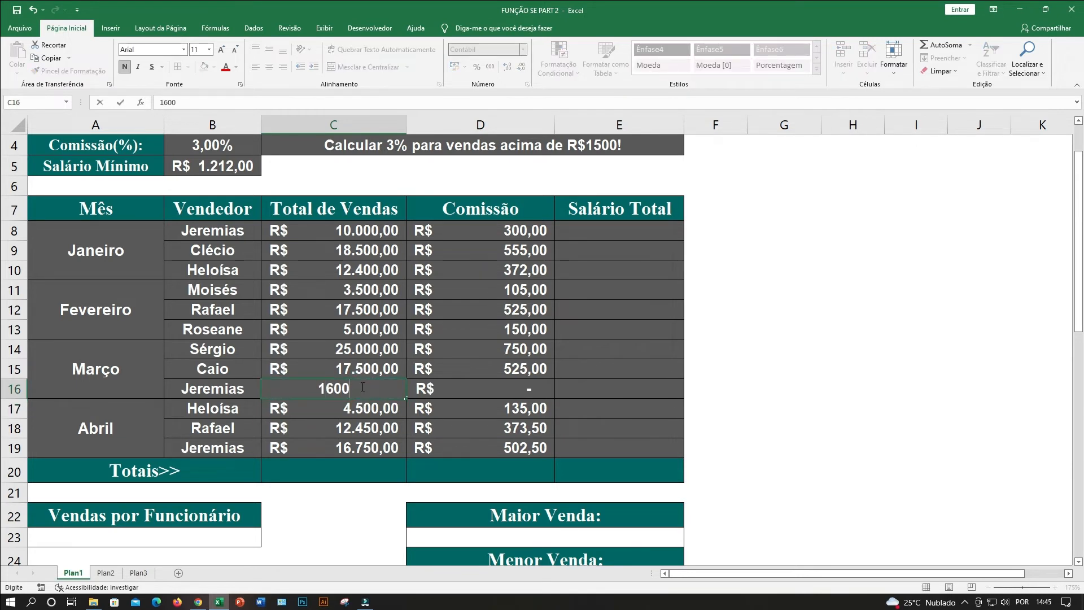
key("Return")
left_click(362, 387)
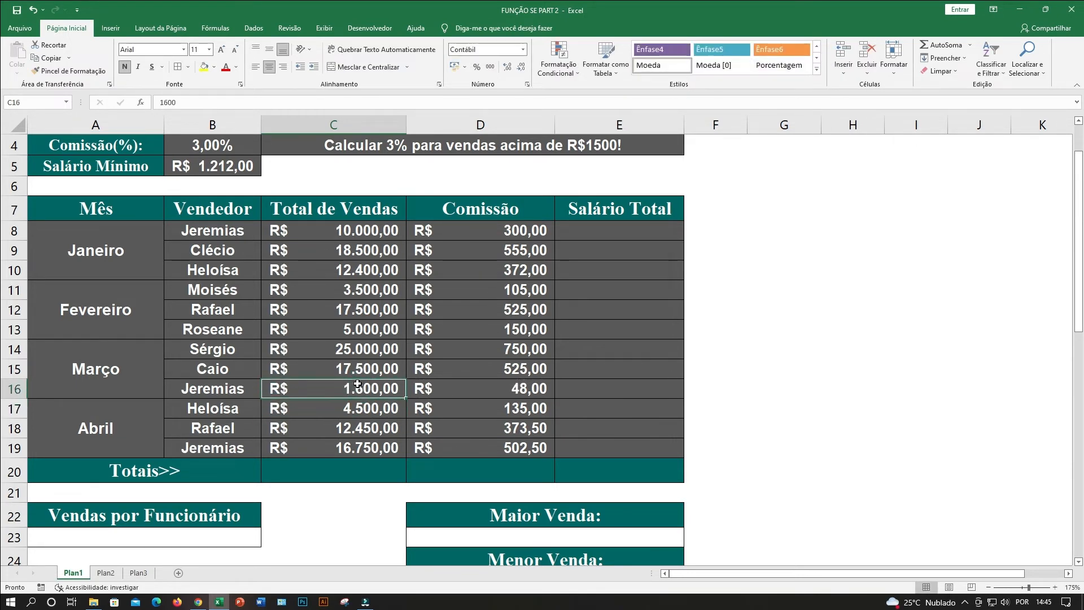
type("2000")
key("Return")
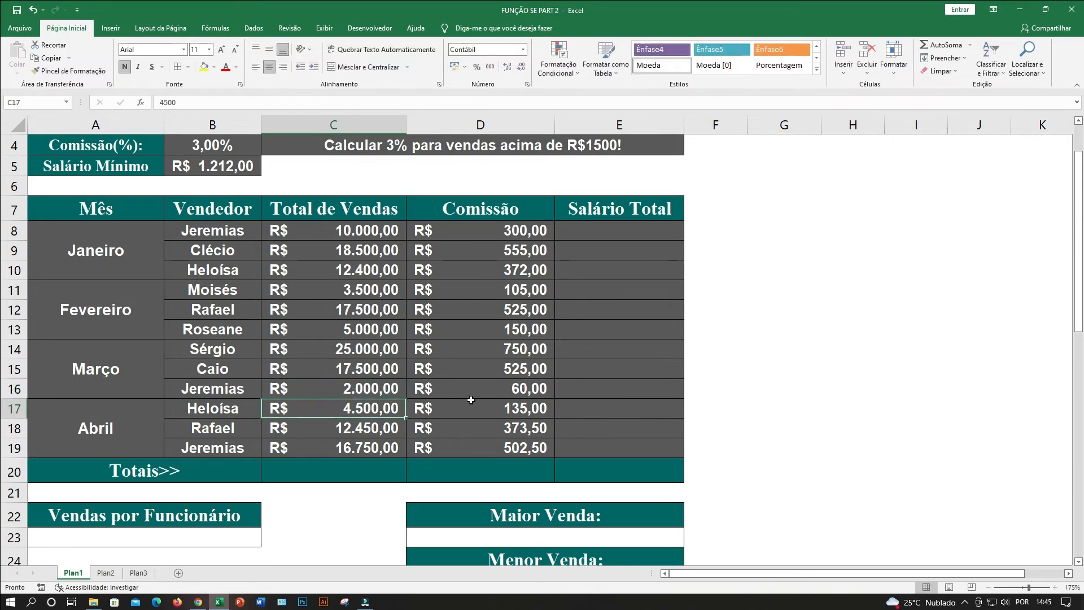
Set the Total de Vendas in C16 back to 1500.
left_click(344, 386)
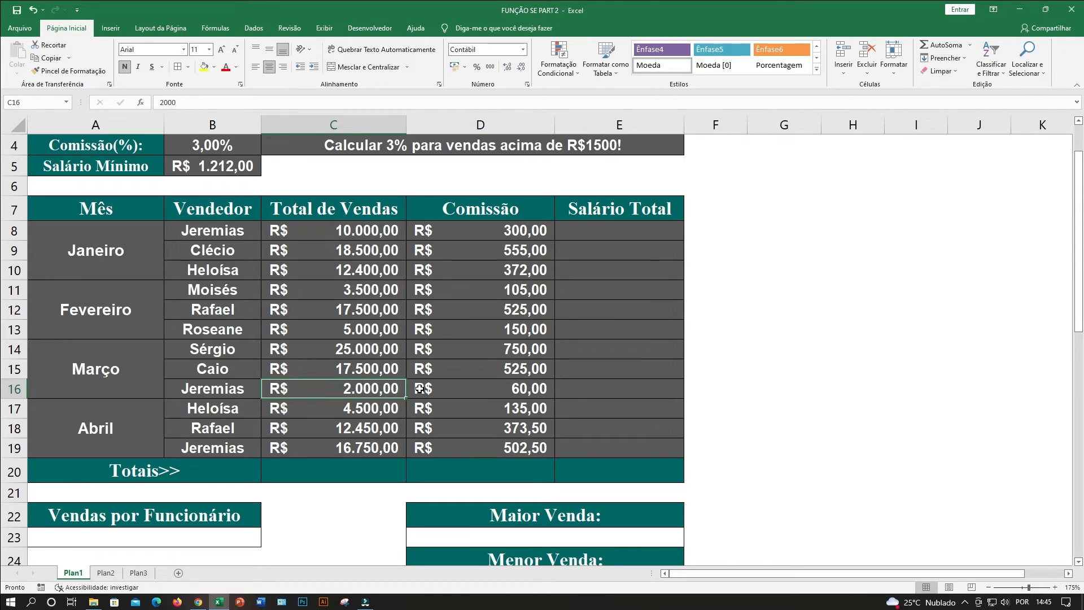
type("1500")
key("Return")
left_click(510, 400)
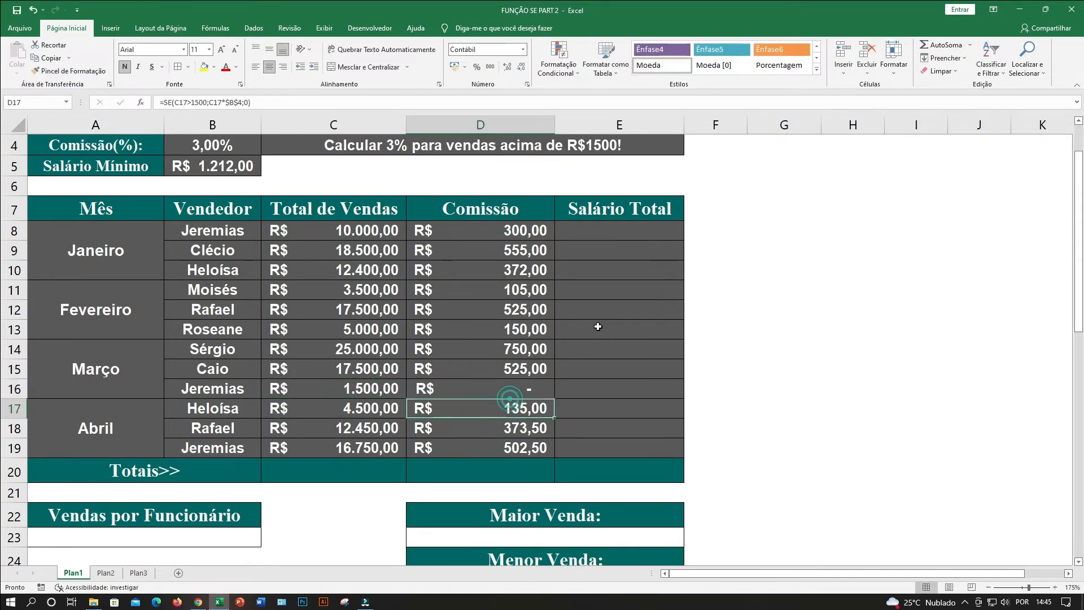
Build a formula in E8 for the Salário Total that adds the commission in D8 to the minimum salary in B5.
left_click(617, 205)
left_click(620, 227)
scroll(615, 282, "up", 1)
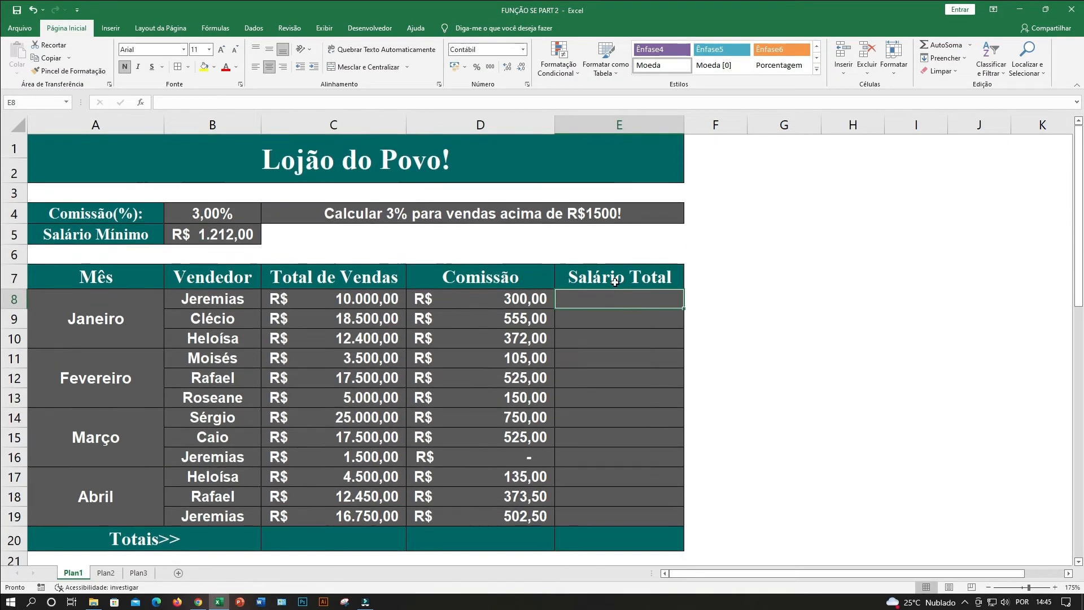
left_click(210, 234)
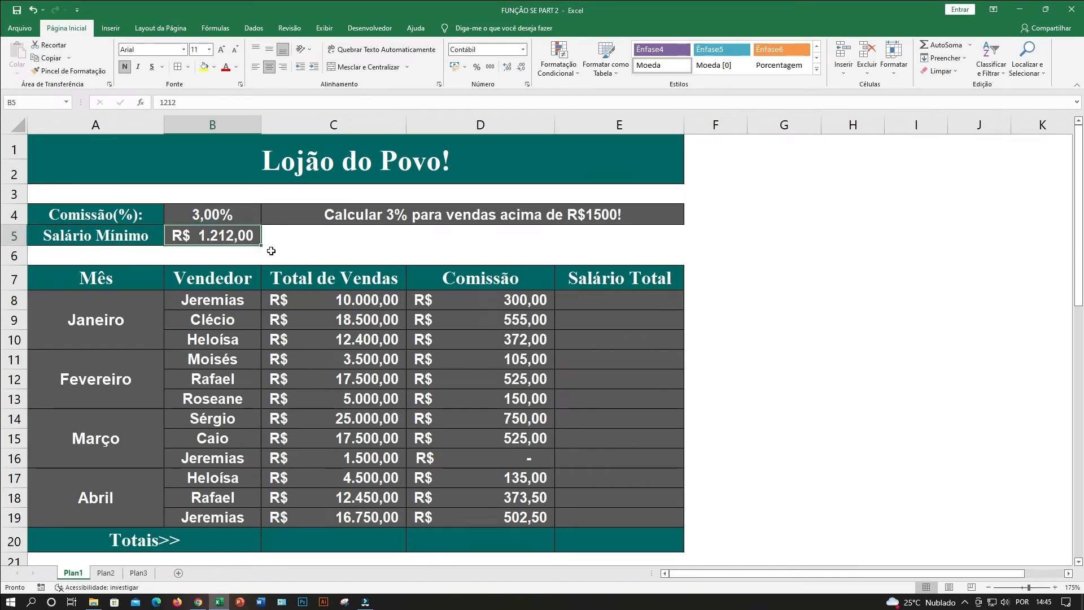
left_click(515, 302)
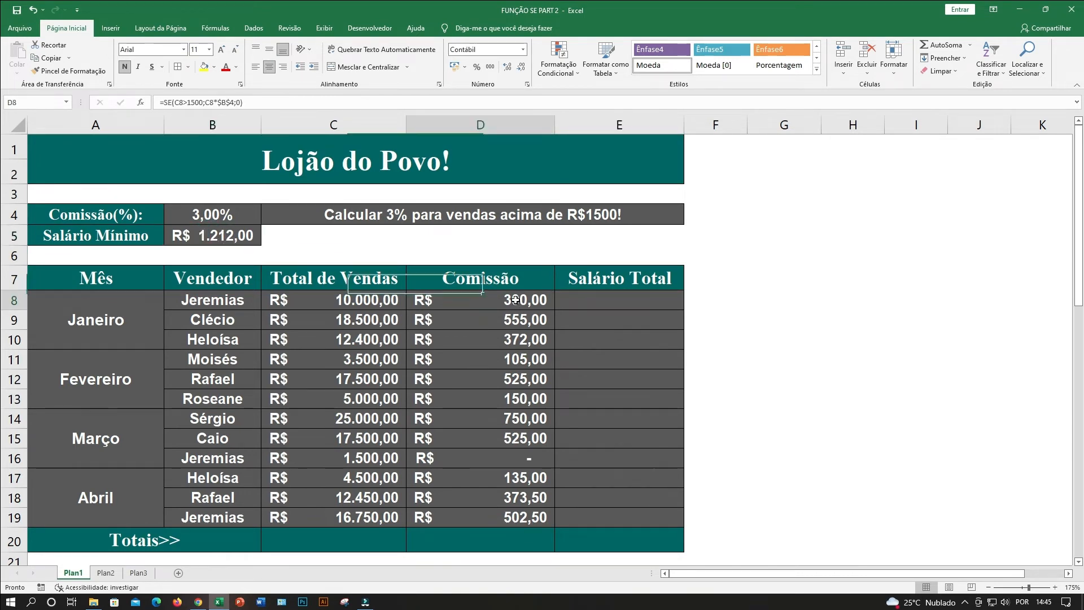
left_click(591, 300)
type("=")
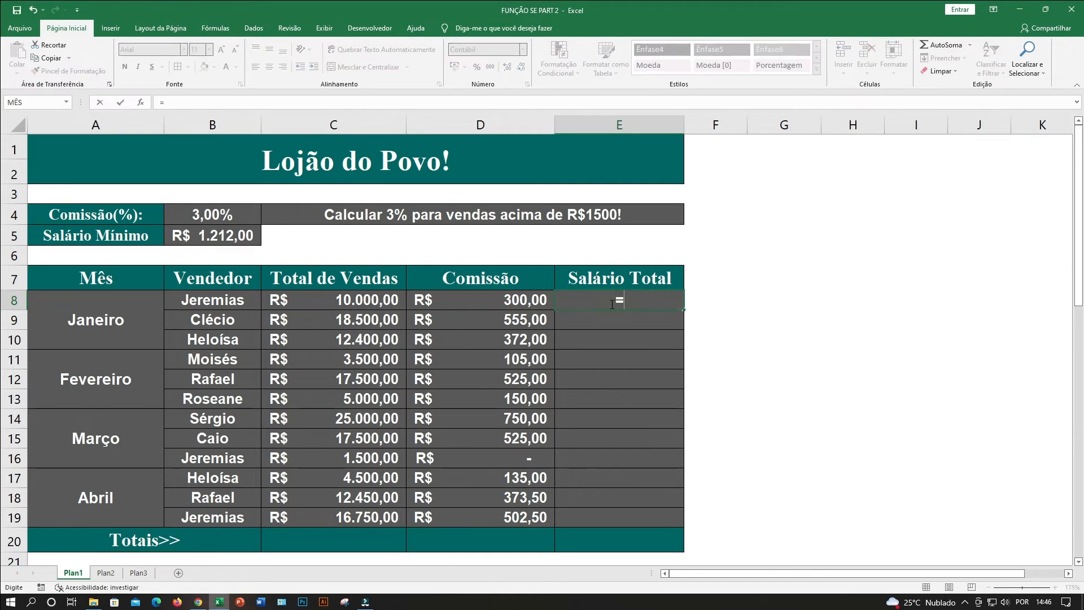
left_click(508, 301)
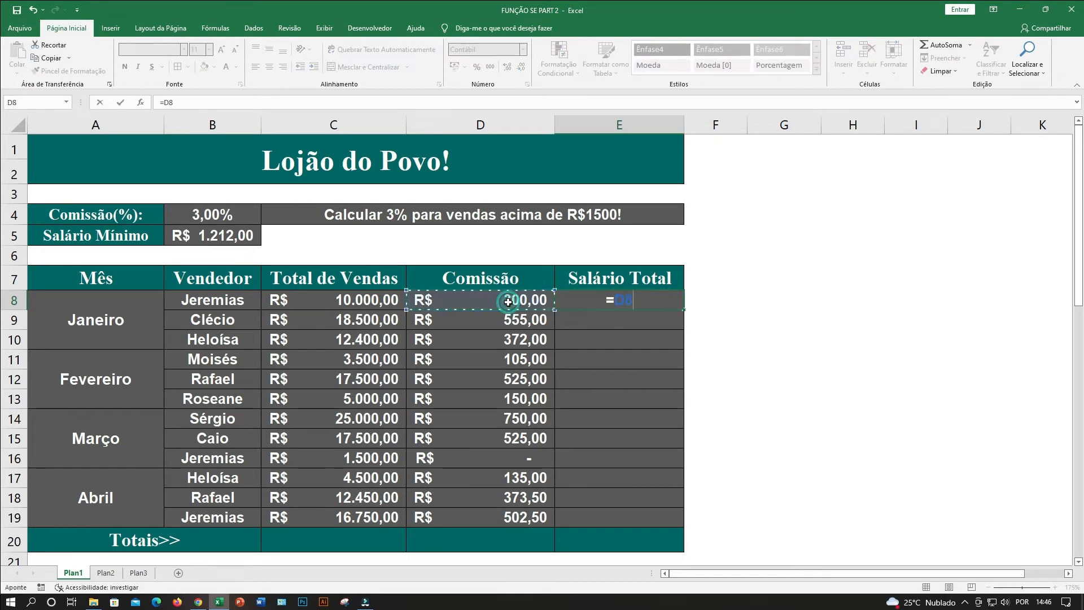
type("+")
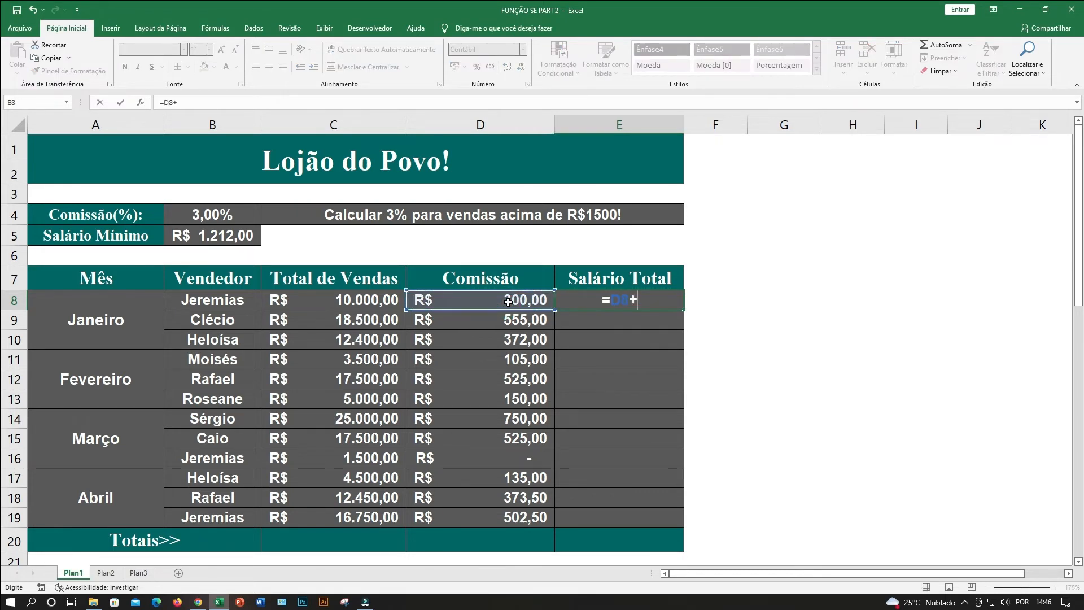
left_click(222, 241)
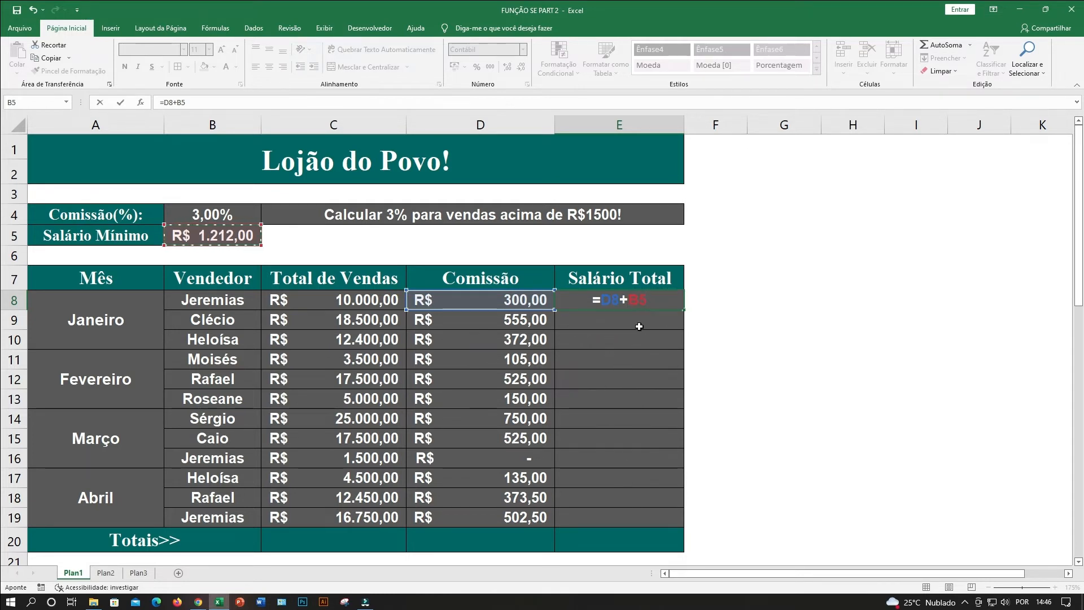
Make the B5 reference absolute so that E8 holds =D8+$B$5, and enter the formula.
left_click(635, 301)
key("F4")
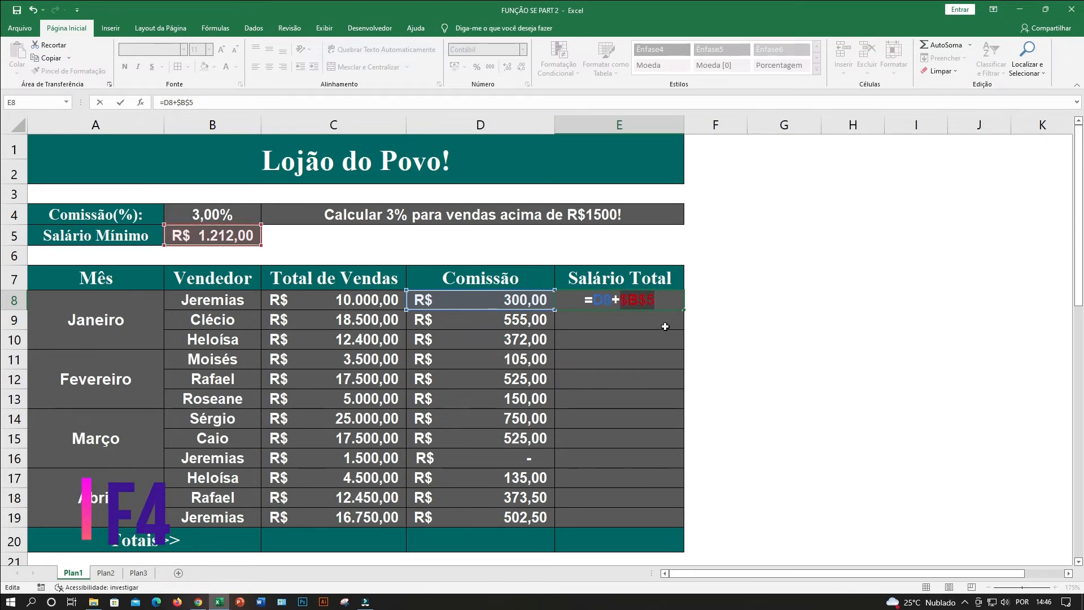
key("Return")
Fill the Salário Total formula from E8 down to E19 and check the copied formulas.
left_click(628, 302)
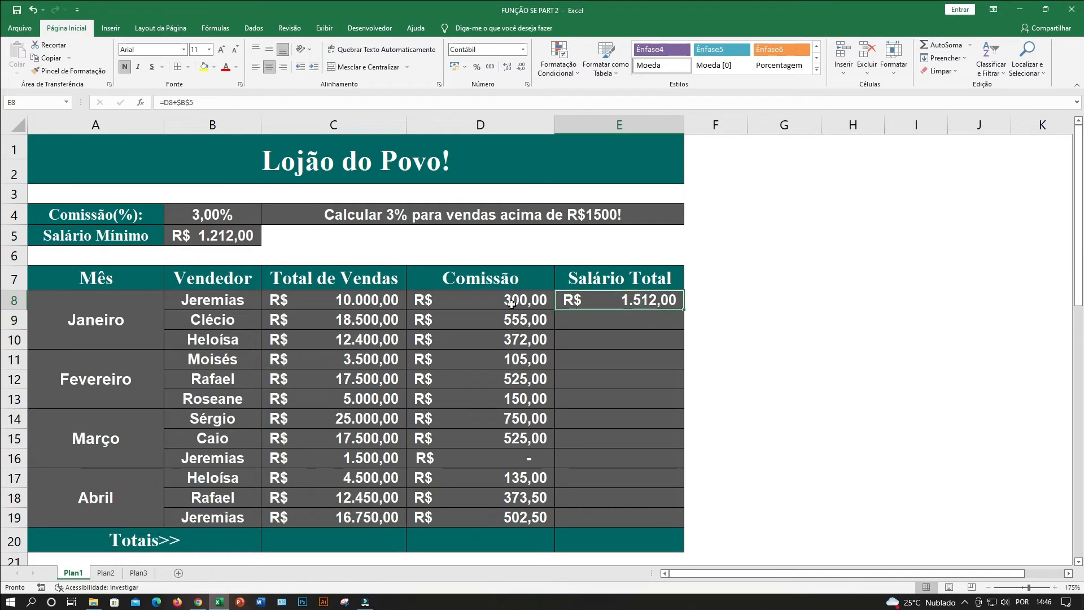
left_click(511, 305)
left_click(214, 244)
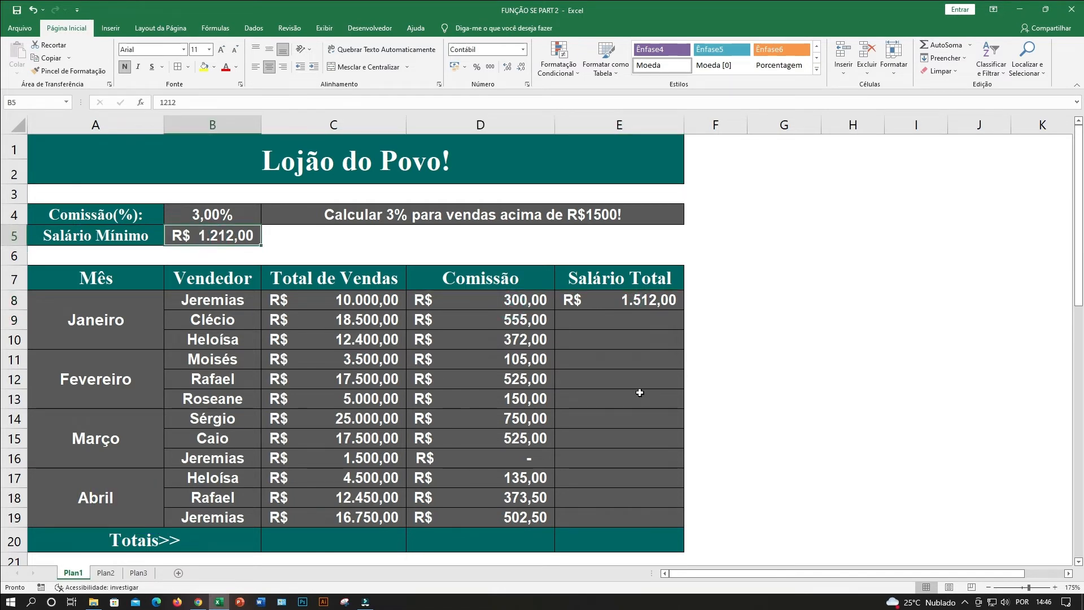
left_click(673, 307)
left_click_drag(684, 309, 681, 524)
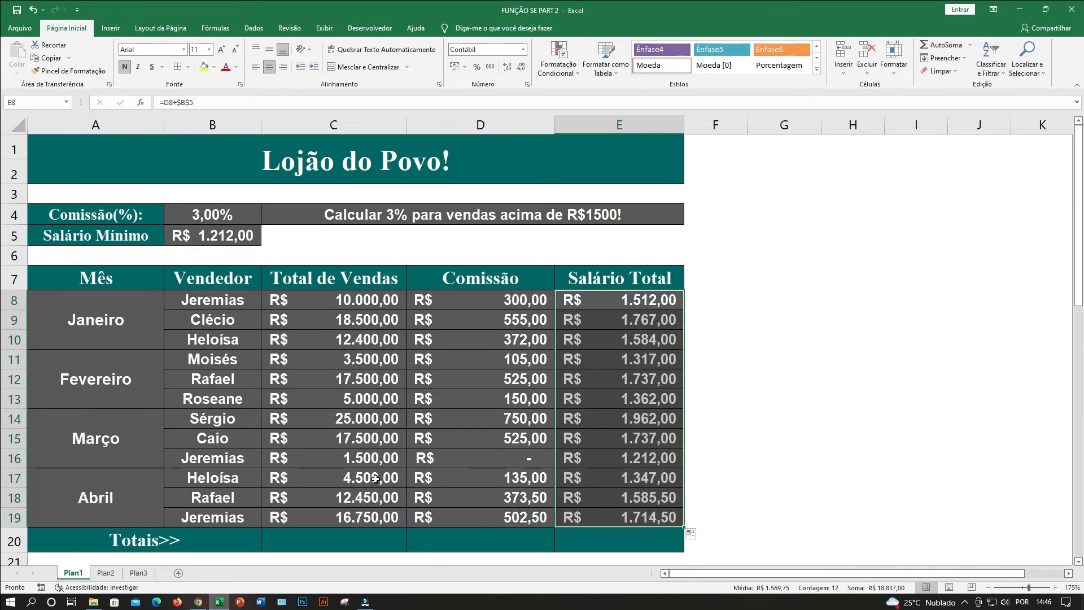
left_click(502, 501)
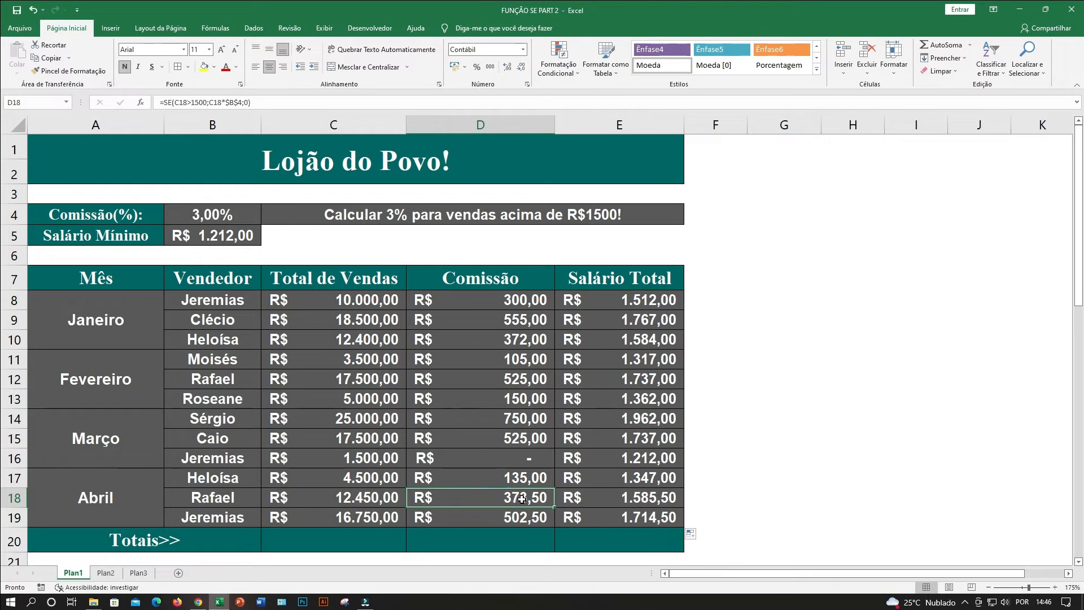
left_click(642, 500)
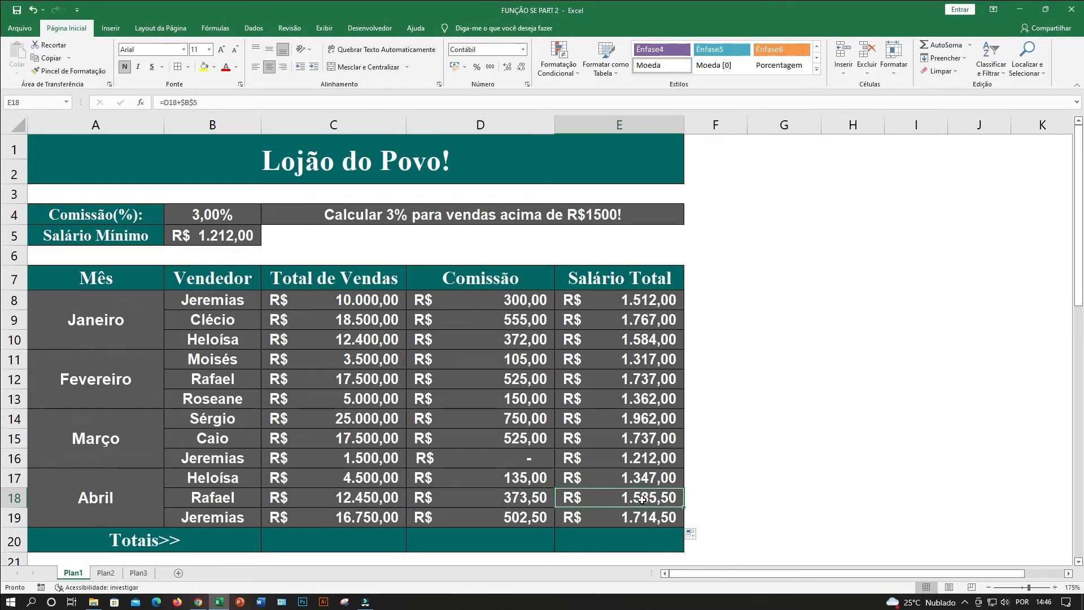
Sum the Salário Total values E8:E19 in E20 of the Totais row with AutoSoma, and review the months it covers.
left_click(628, 535)
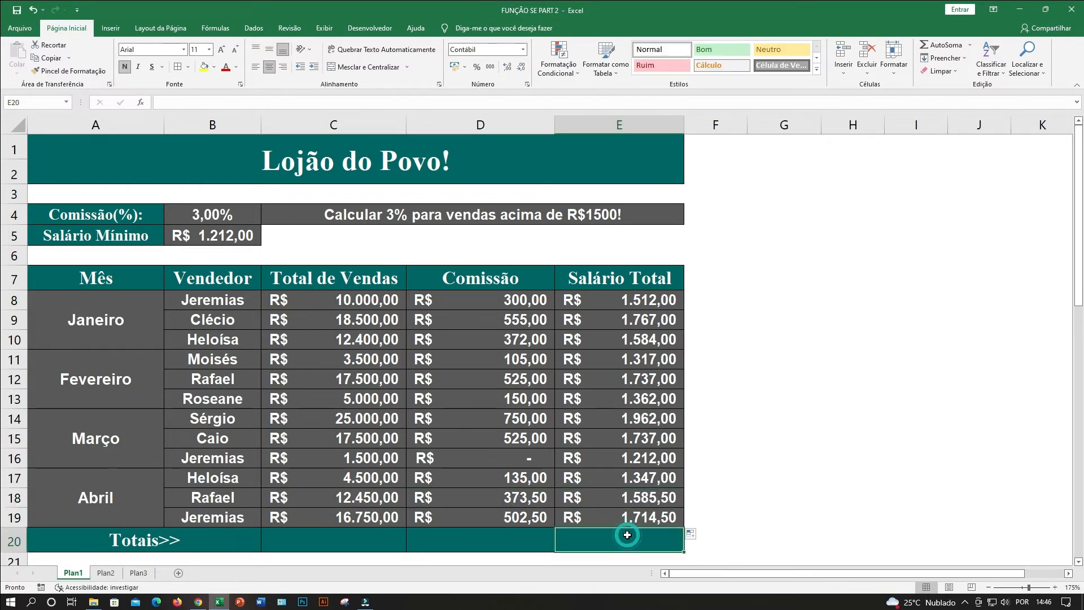
left_click(948, 46)
scroll(662, 278, "down", 1)
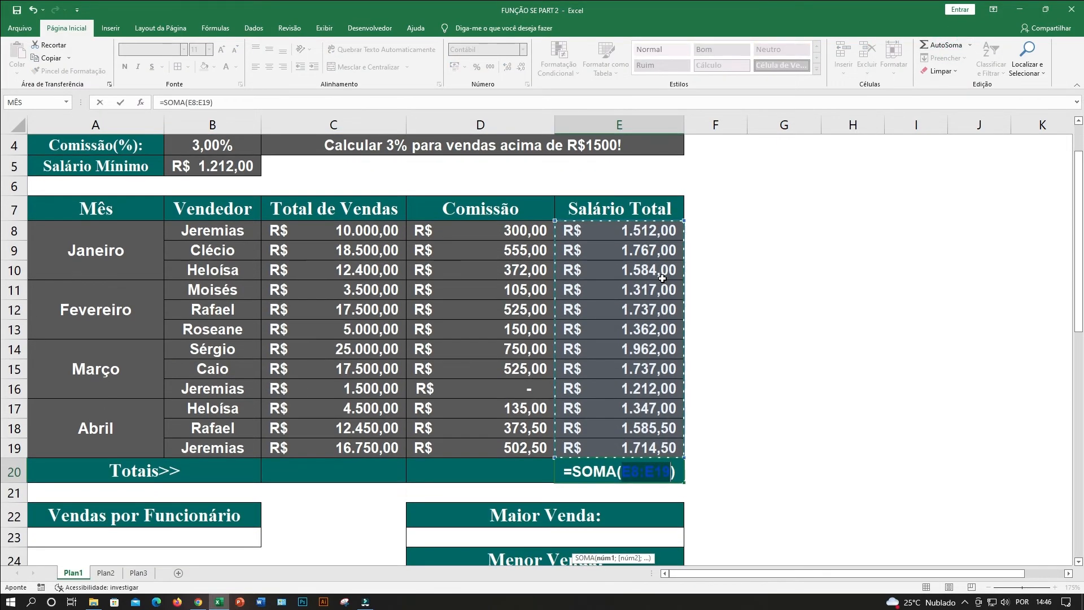
key("Return")
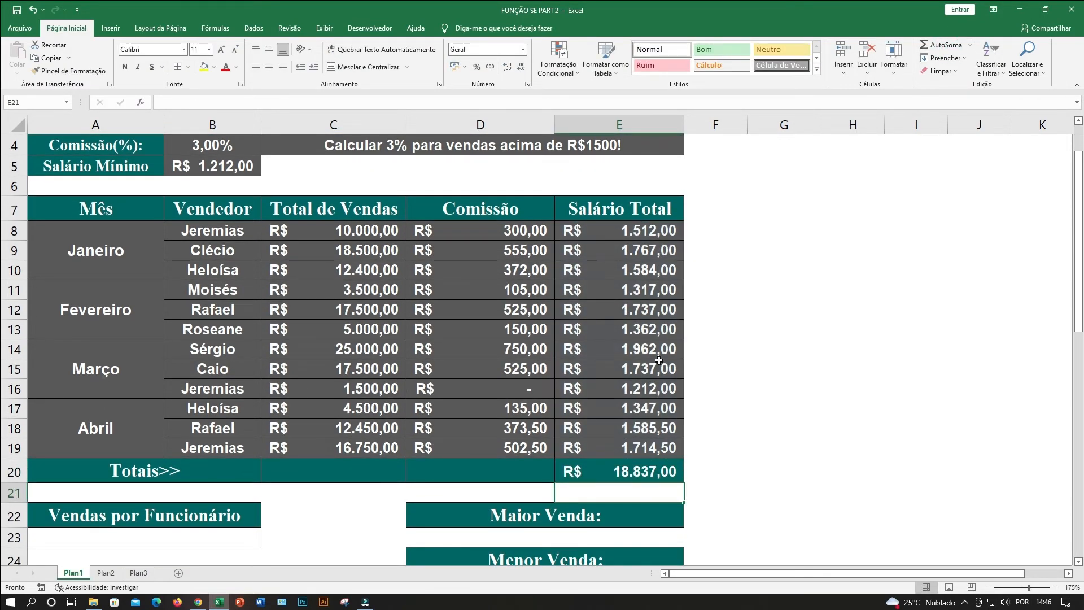
left_click(626, 470)
left_click(131, 256)
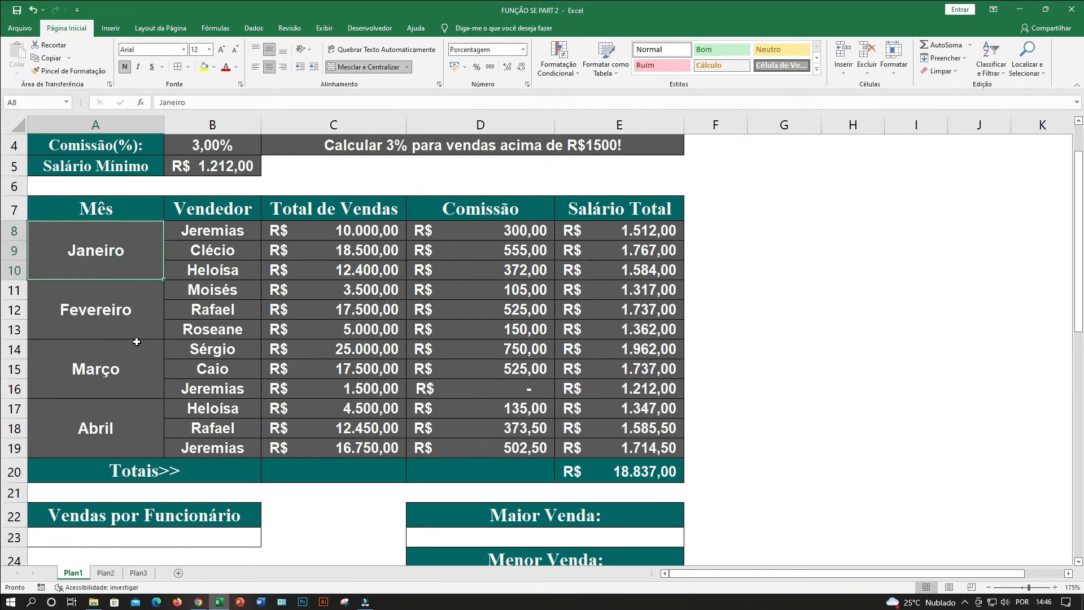
left_click(136, 359)
left_click(135, 420)
Sum the commissions D8:D19 in D20 of the Totais row with AutoSoma.
left_click(524, 477)
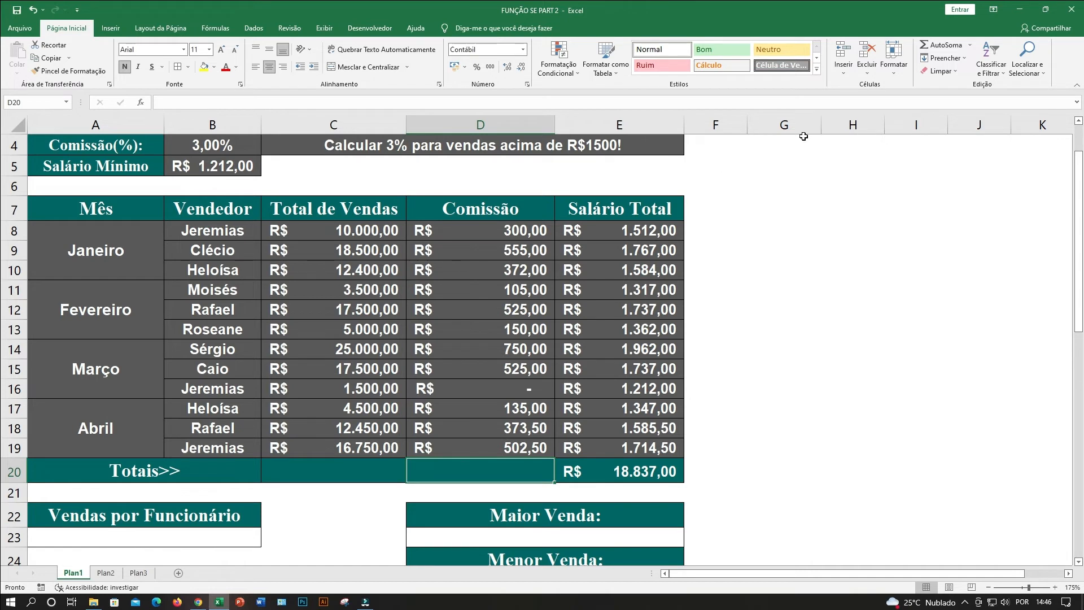
left_click(942, 46)
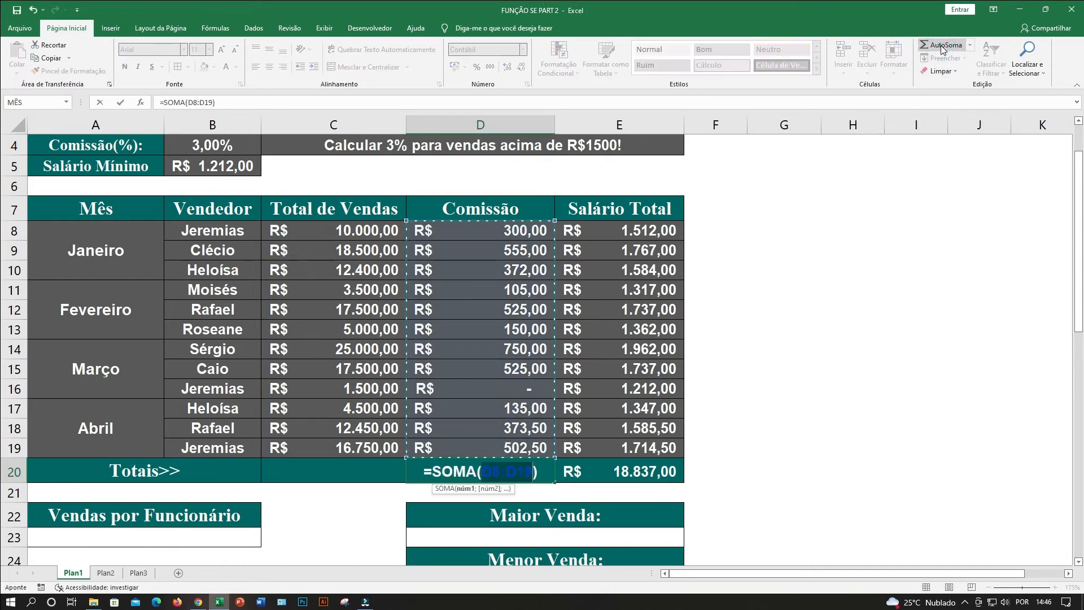
key("Return")
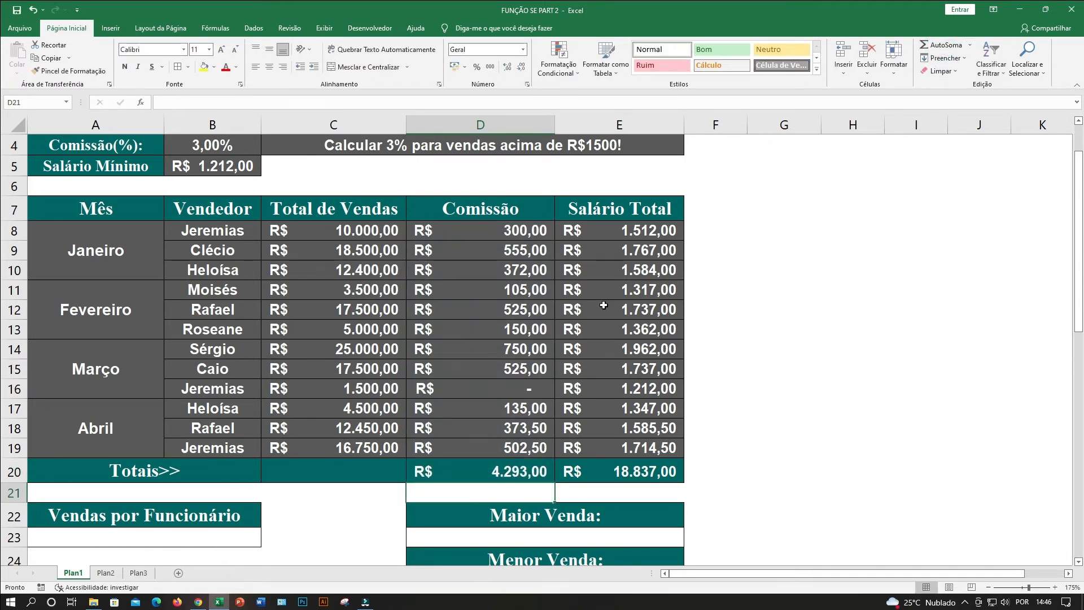
Sum the Total de Vendas values C8:C19 in C20 of the Totais row with AutoSoma.
left_click(339, 470)
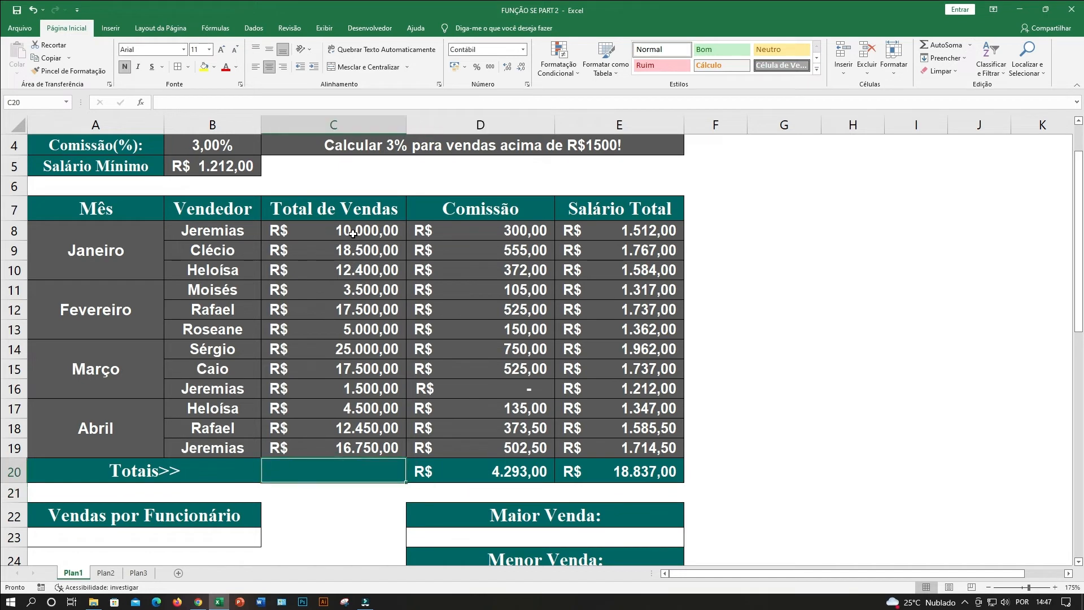
left_click_drag(351, 231, 353, 475)
left_click(95, 435)
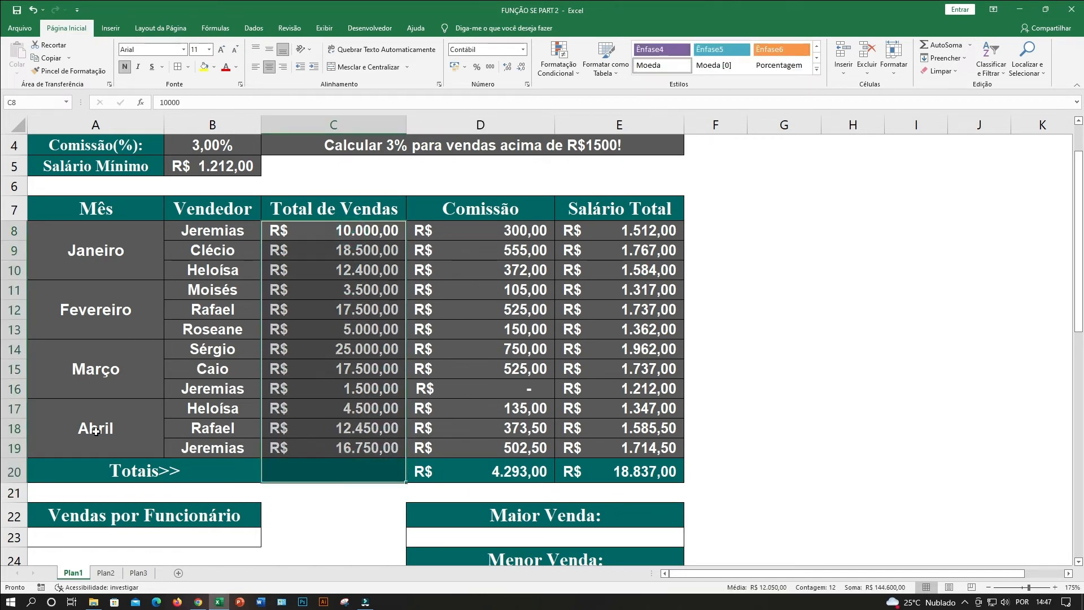
left_click(307, 469)
left_click(951, 46)
key("Return")
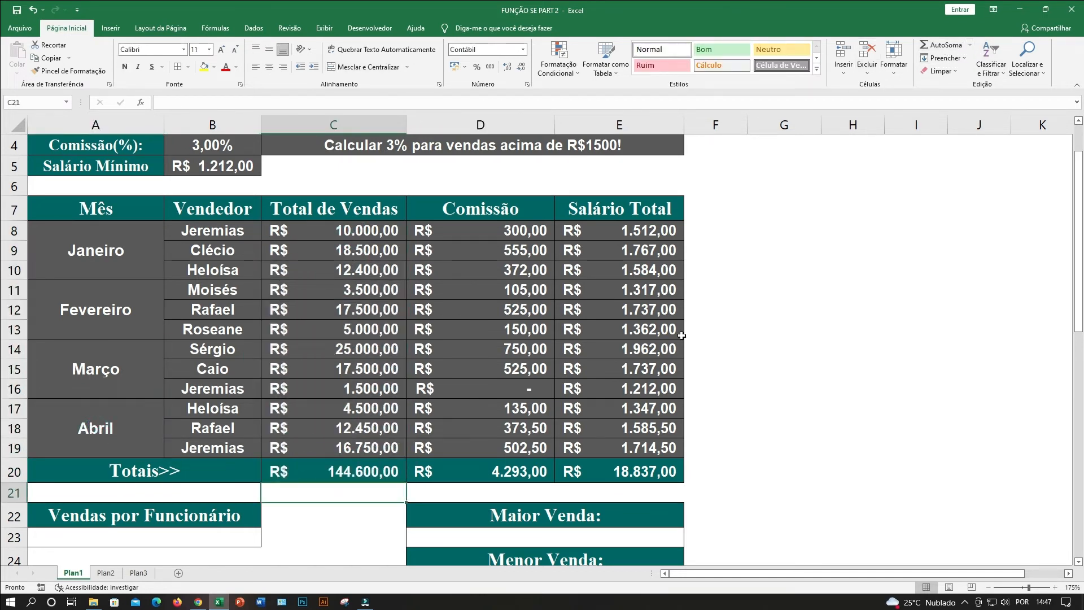
Review the Vendas por Funcionário, Maior Venda and Menor Venda result cells and the sales data they summarise.
scroll(575, 283, "down", 1)
left_click(283, 472)
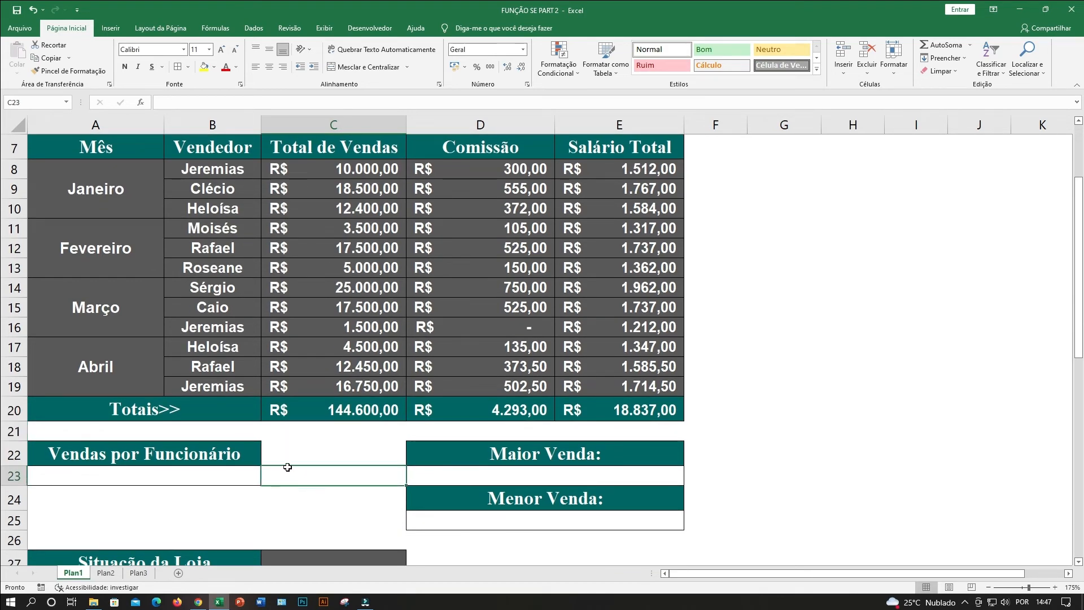
left_click(186, 477)
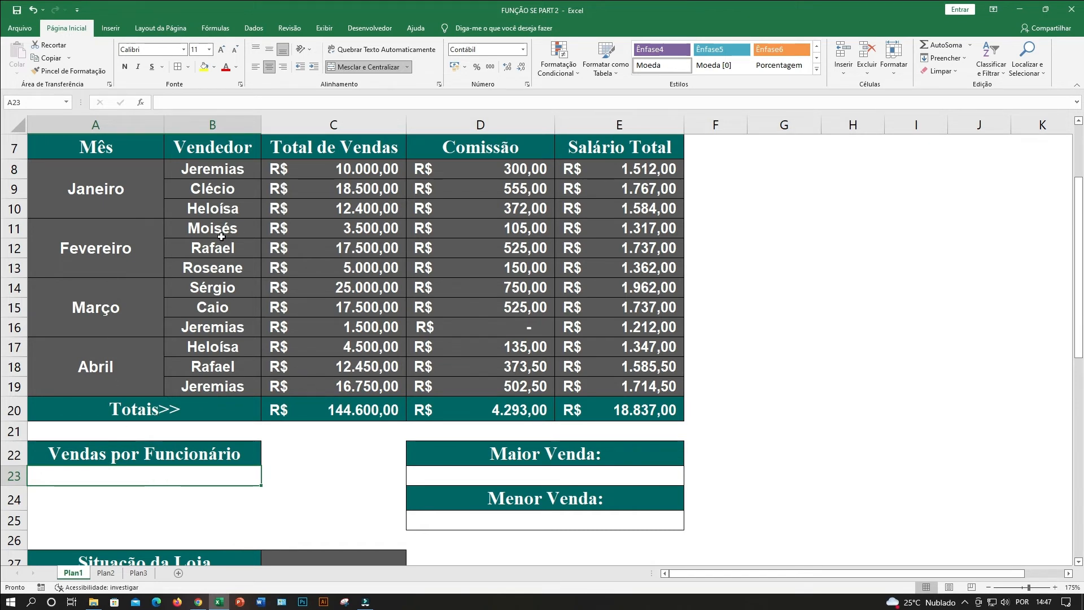
left_click(216, 173)
left_click(337, 169)
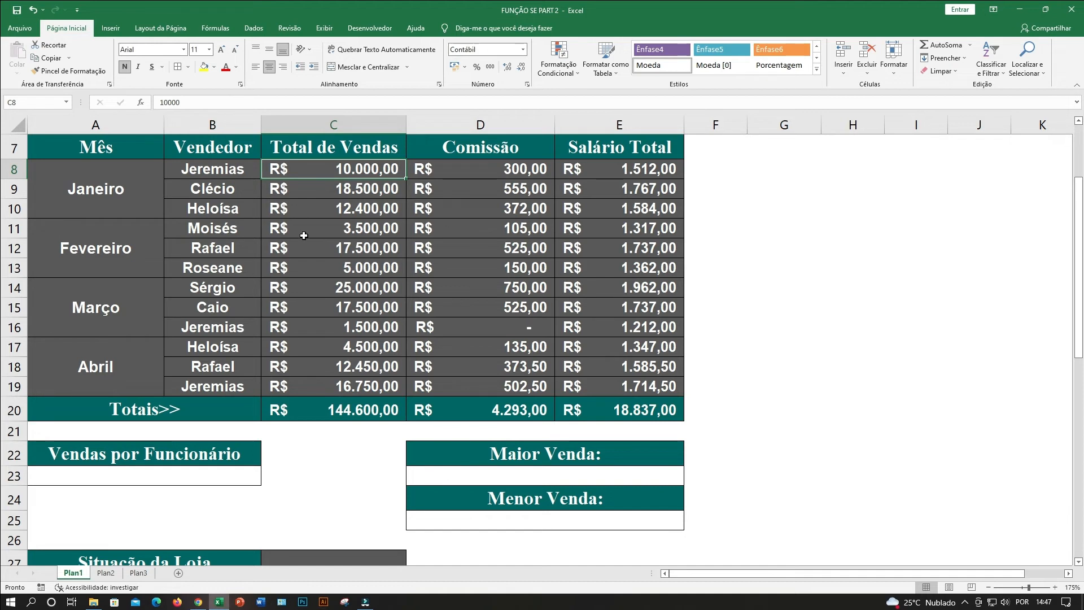
left_click(574, 469)
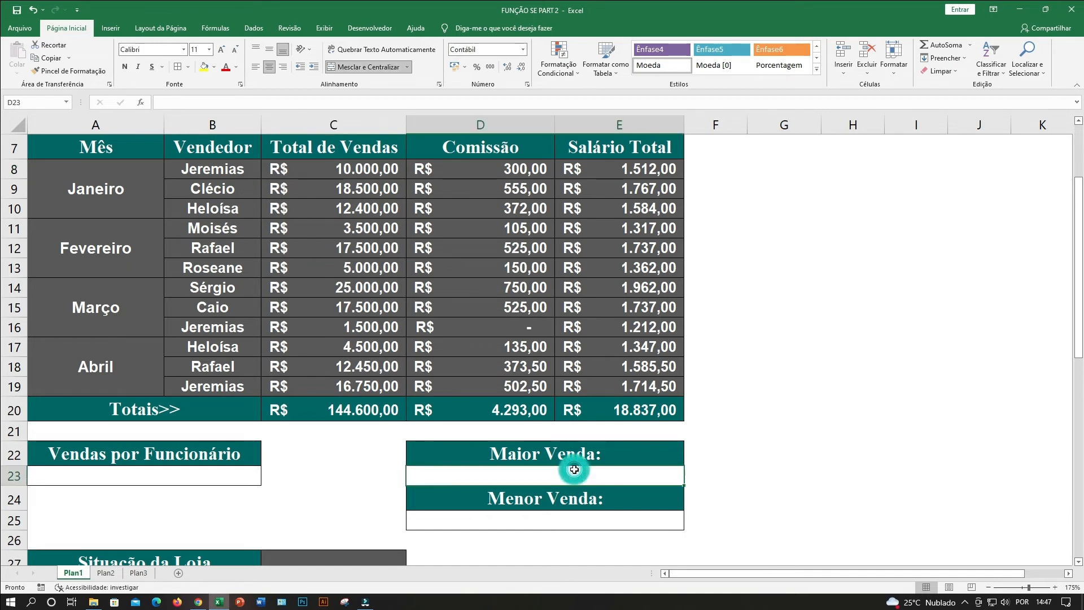
left_click(577, 512)
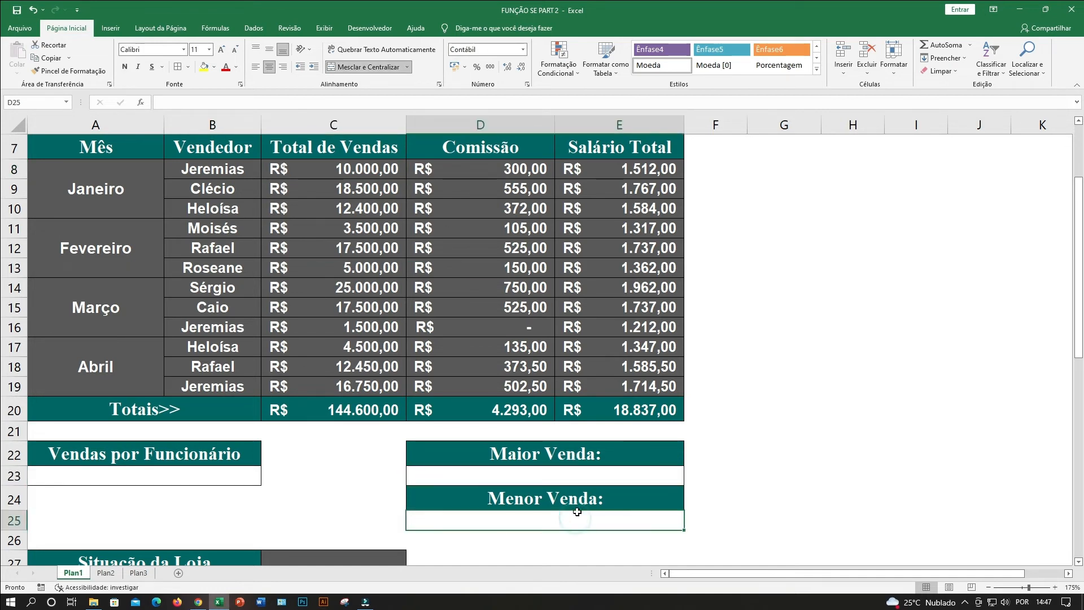
Enter =MAIOR(C8:C19;1) under Maior Venda in D23 and check the result against the Total de Vendas column.
left_click(583, 473)
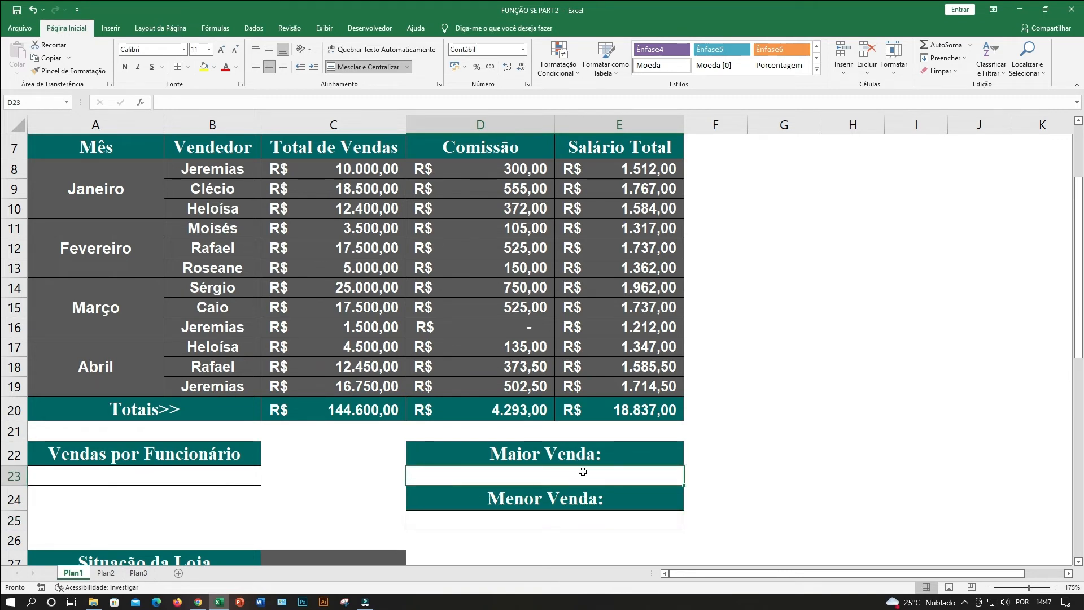
left_click(549, 476)
type("=MAIOR(")
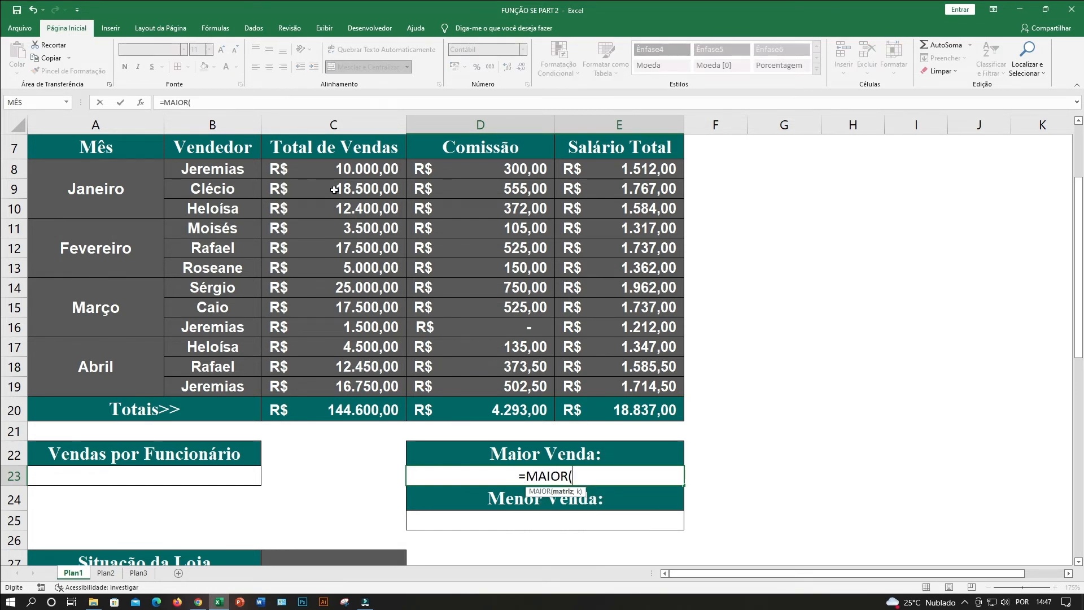
left_click_drag(331, 171, 351, 384)
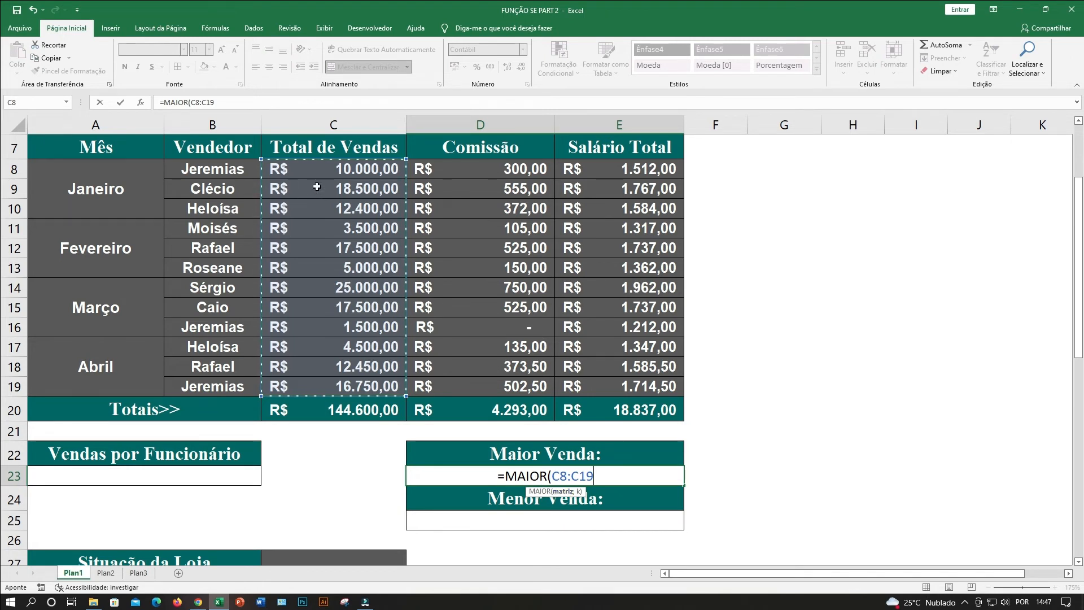
type(";")
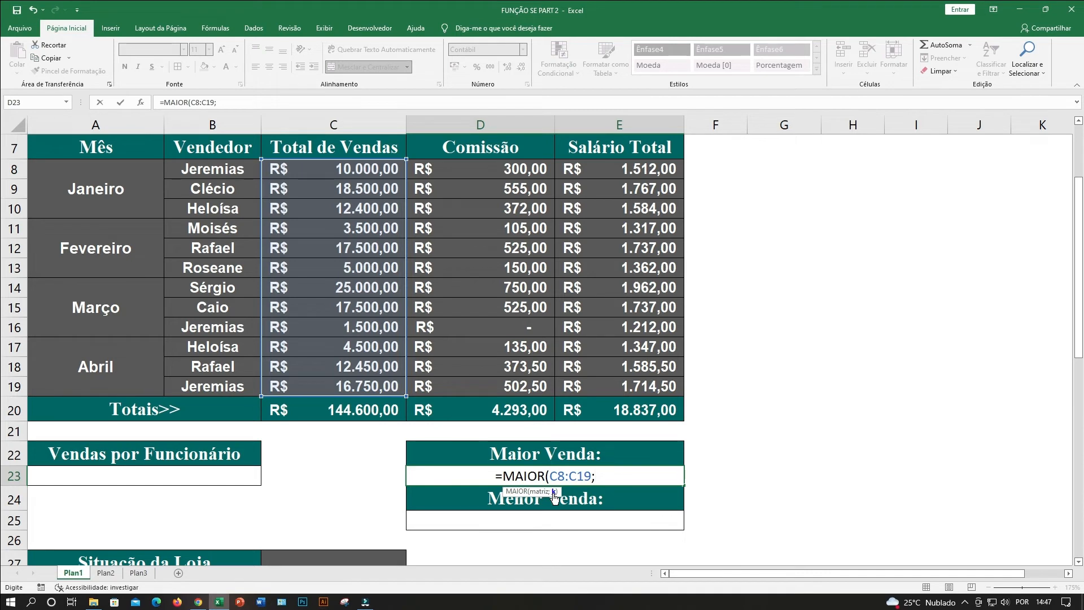
left_click(610, 471)
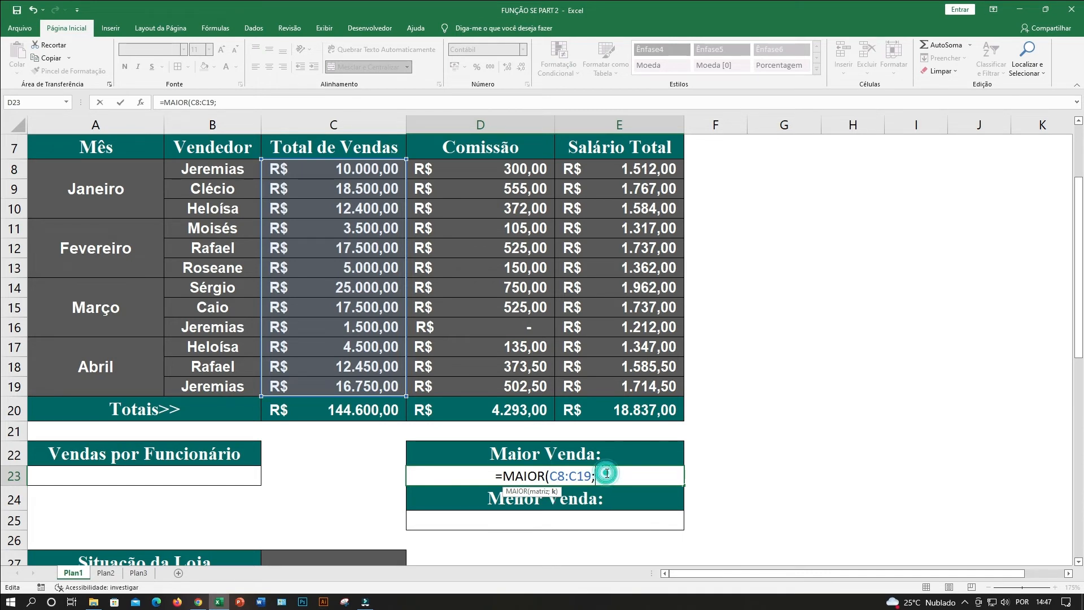
type("1")
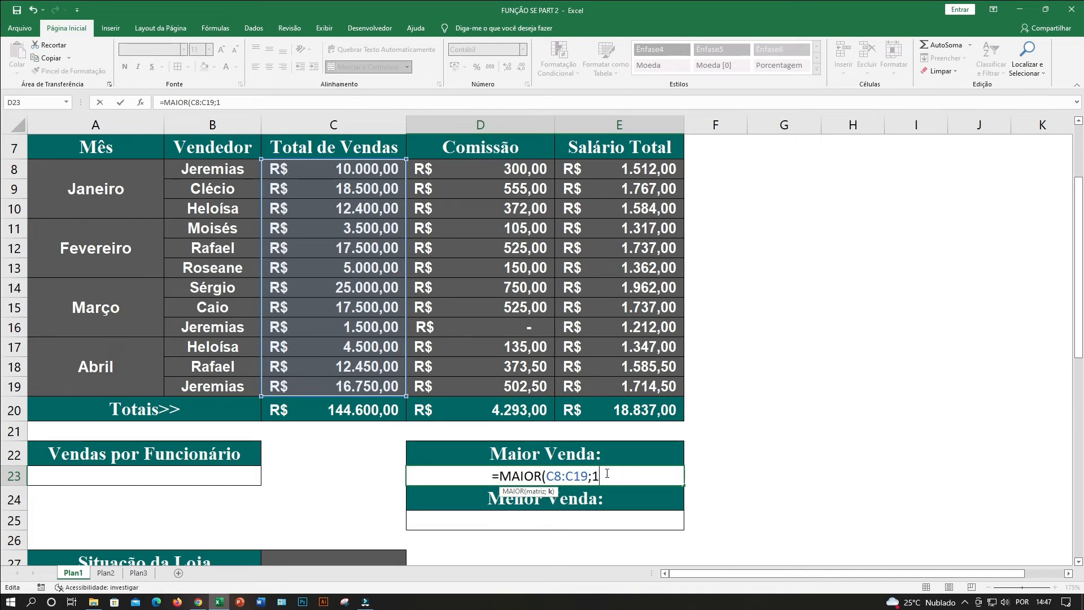
key("Return")
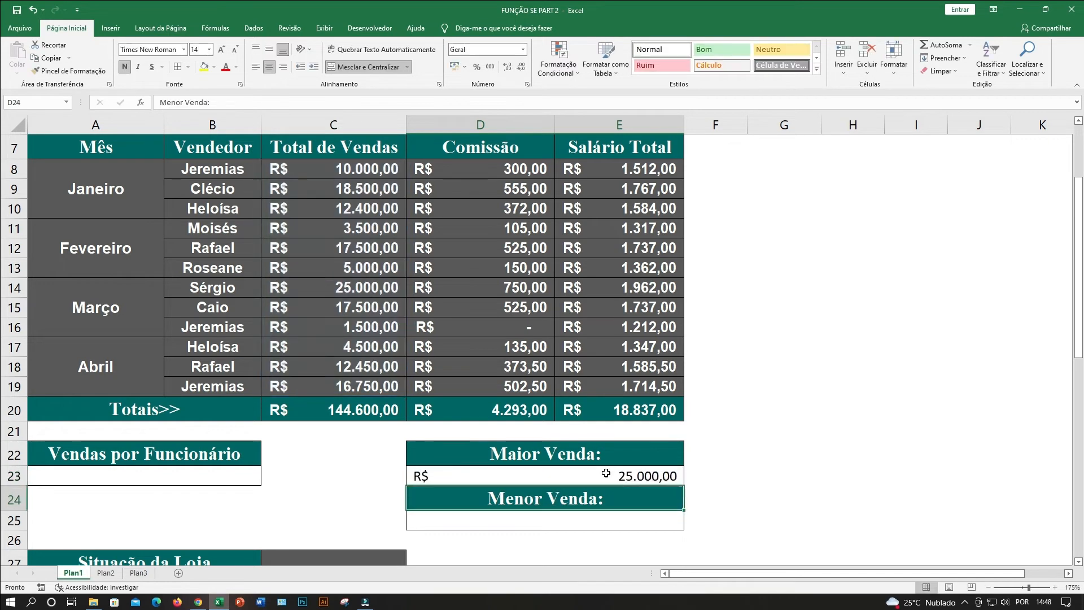
left_click(606, 474)
left_click(353, 289)
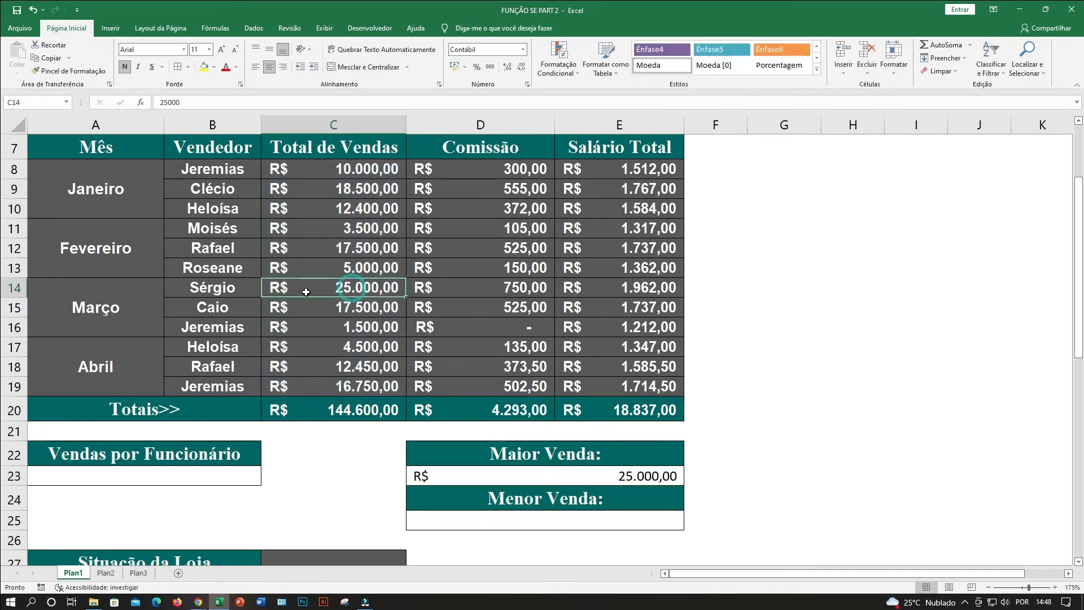
Enter =MENOR(C8:C19;1) under Menor Venda in D25 and check which row of the table it comes from.
left_click(519, 518)
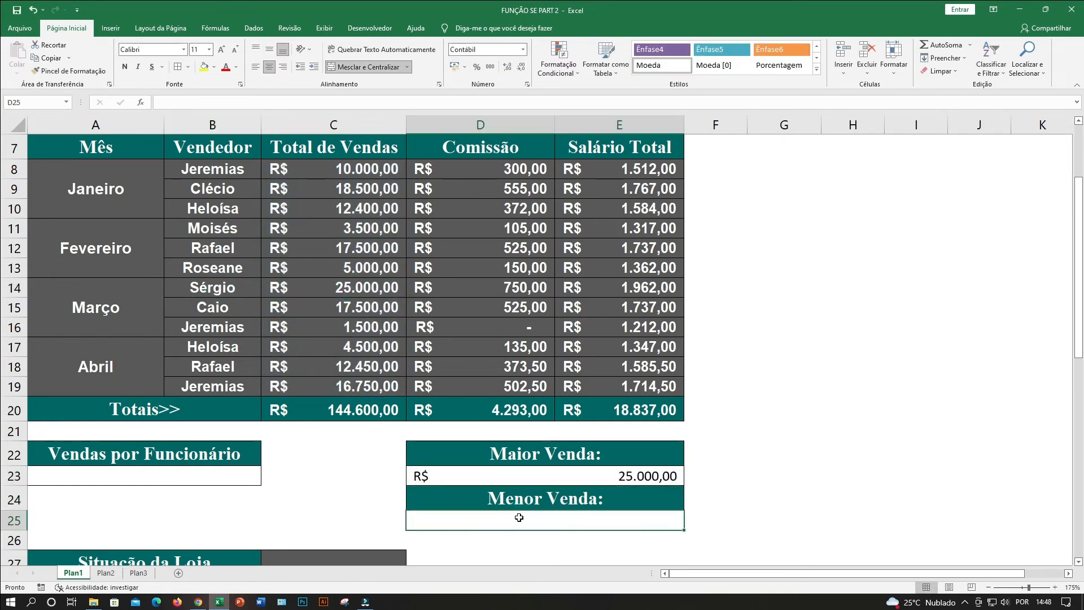
type("=MENOR(")
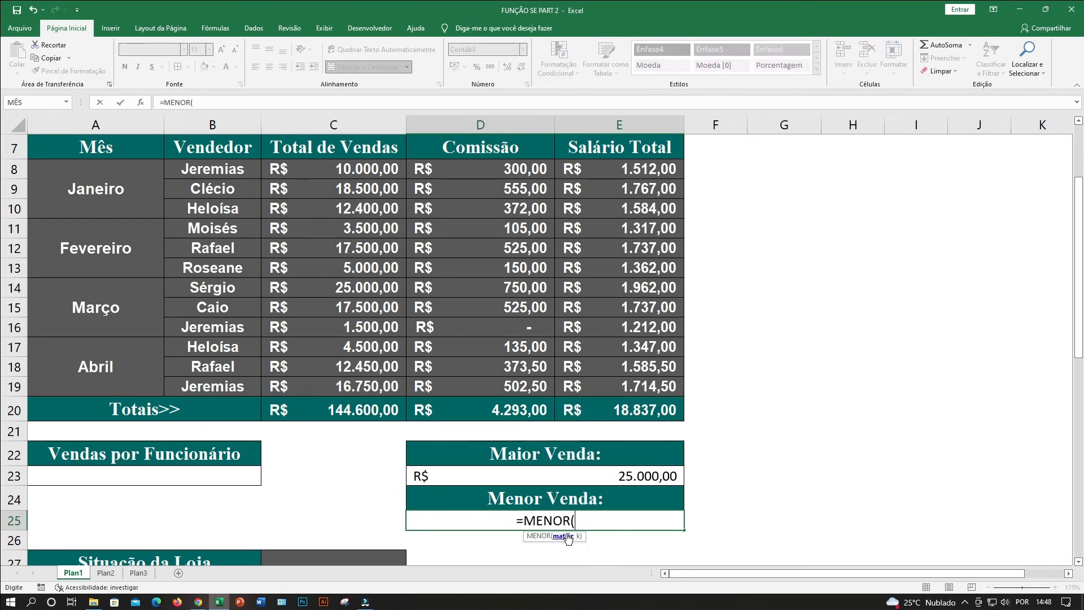
left_click_drag(322, 172, 316, 382)
type(";")
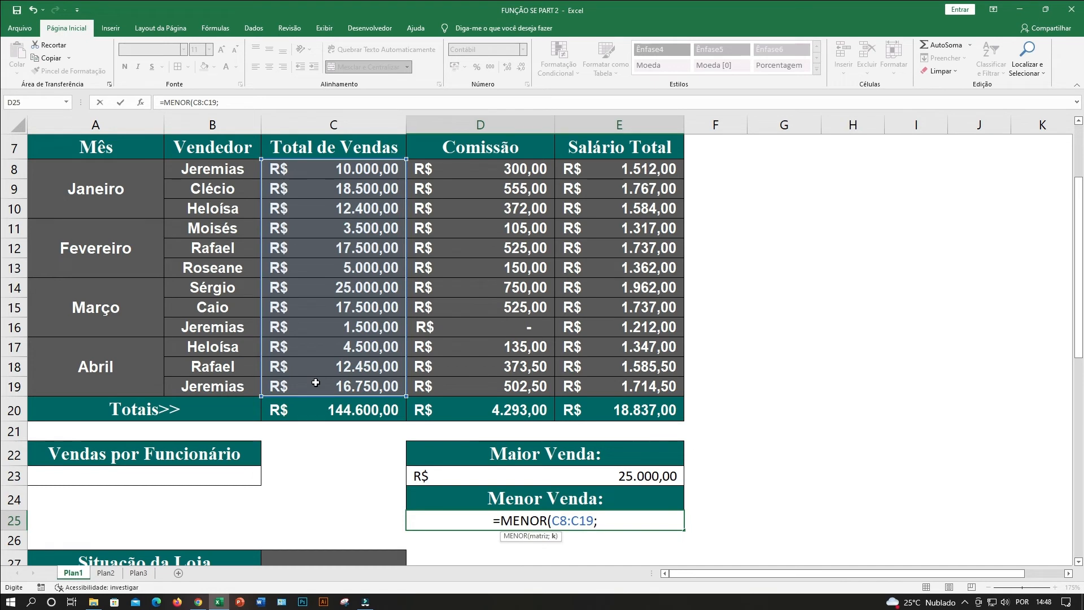
type("1")
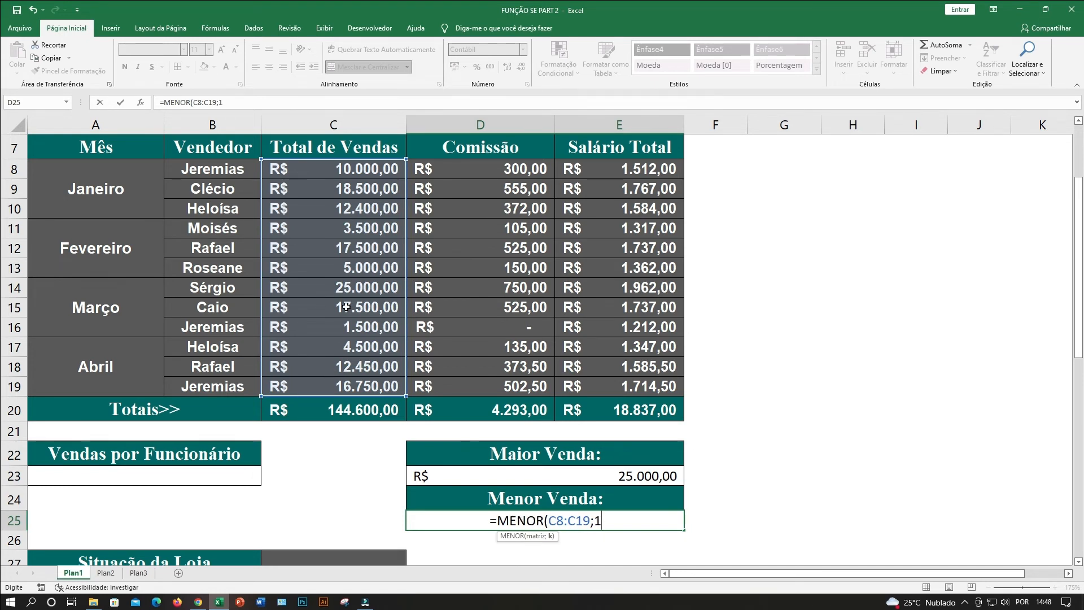
key("Return")
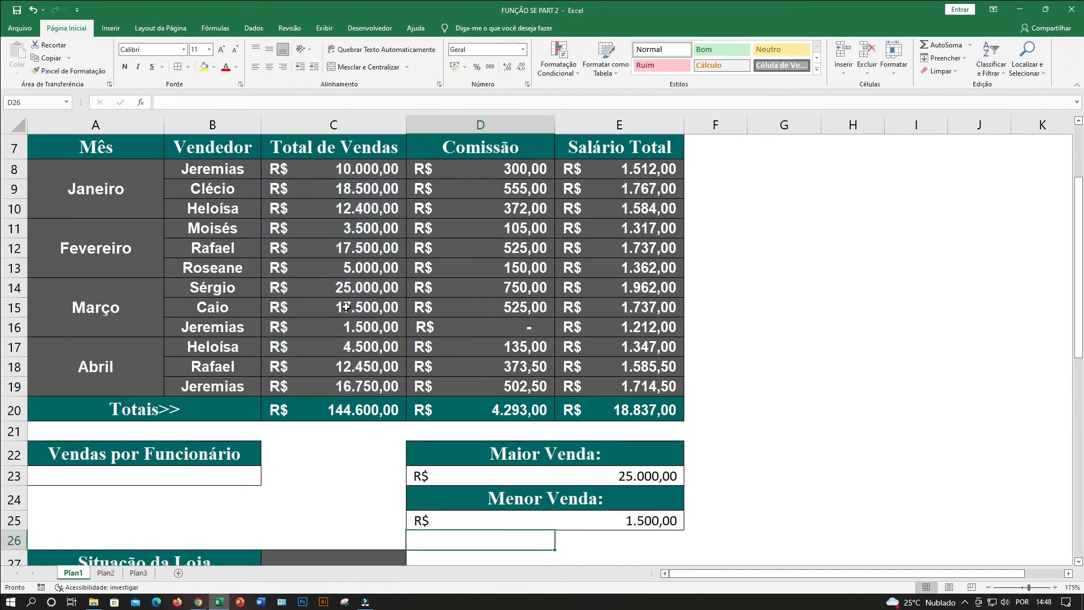
left_click(538, 521)
left_click(220, 327)
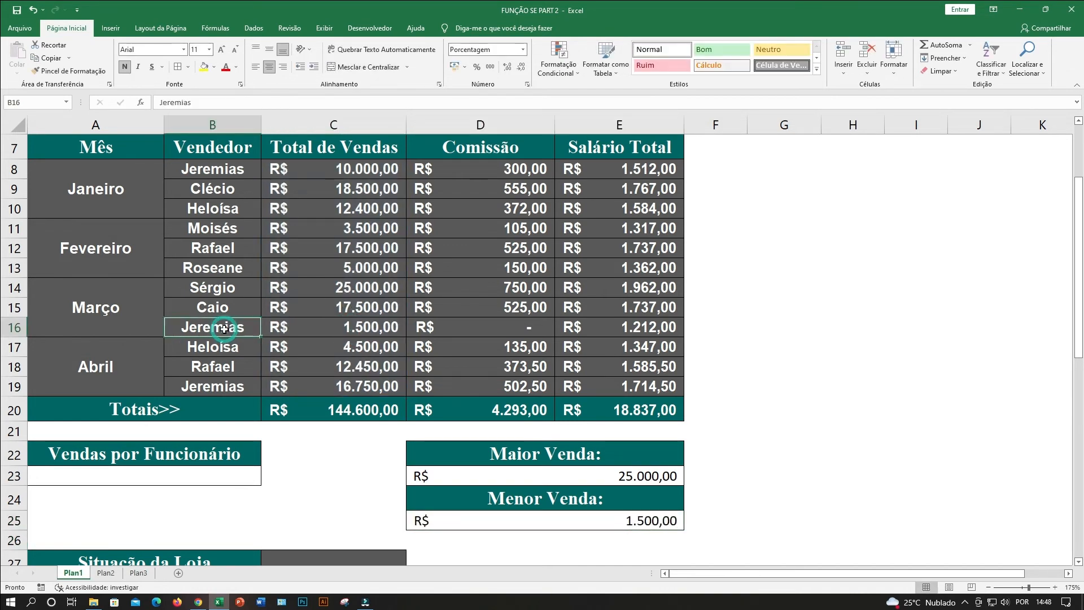
Start a SOMASE formula under Vendas por Funcionário in A23 with the Vendedor cells B8:B19 as its interval.
left_click(158, 475)
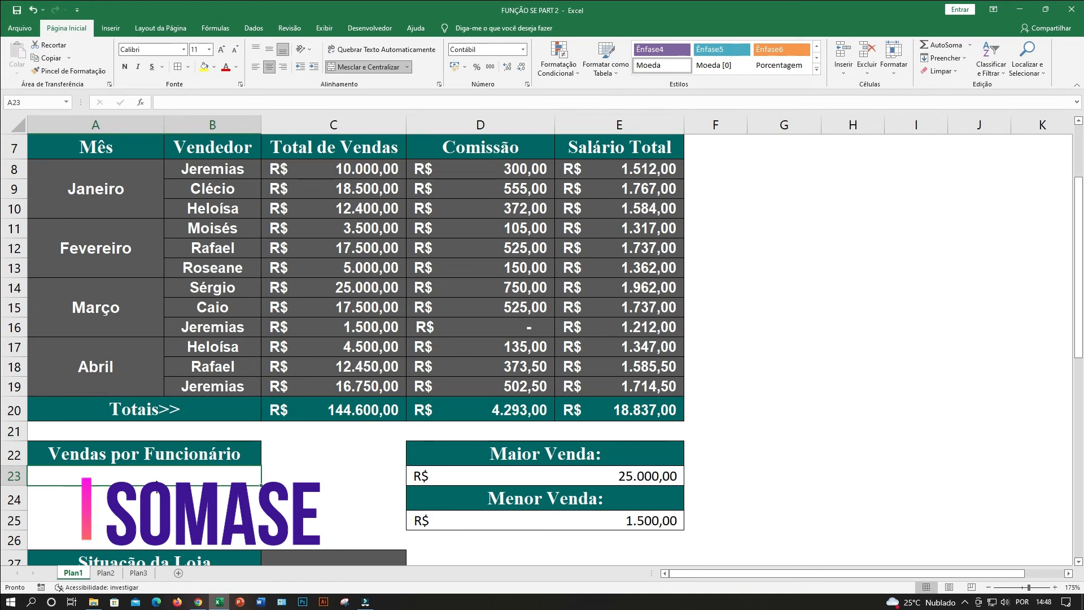
left_click(119, 474)
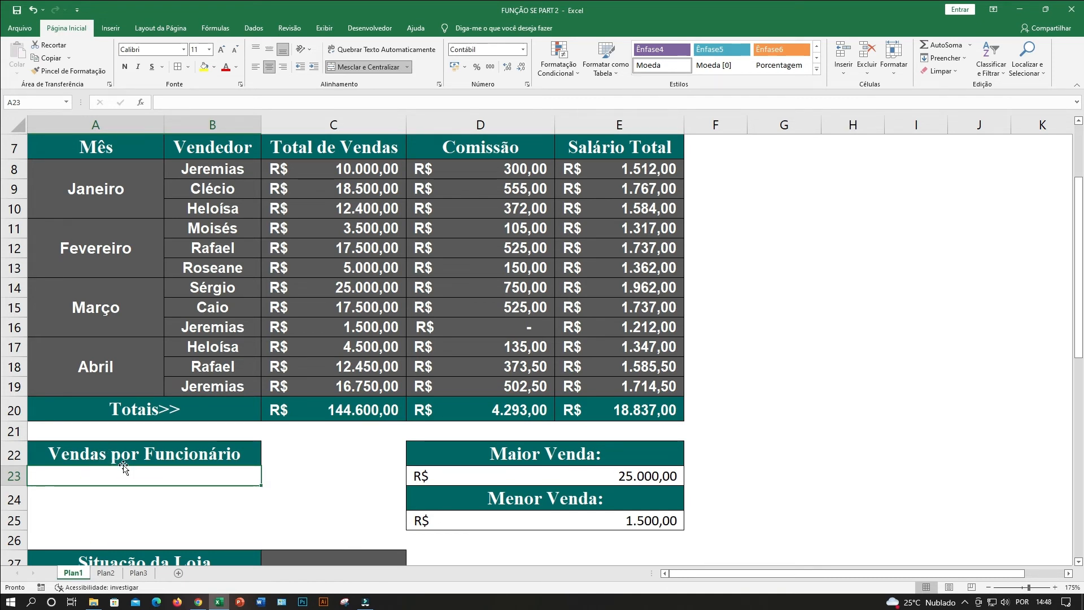
type("=som")
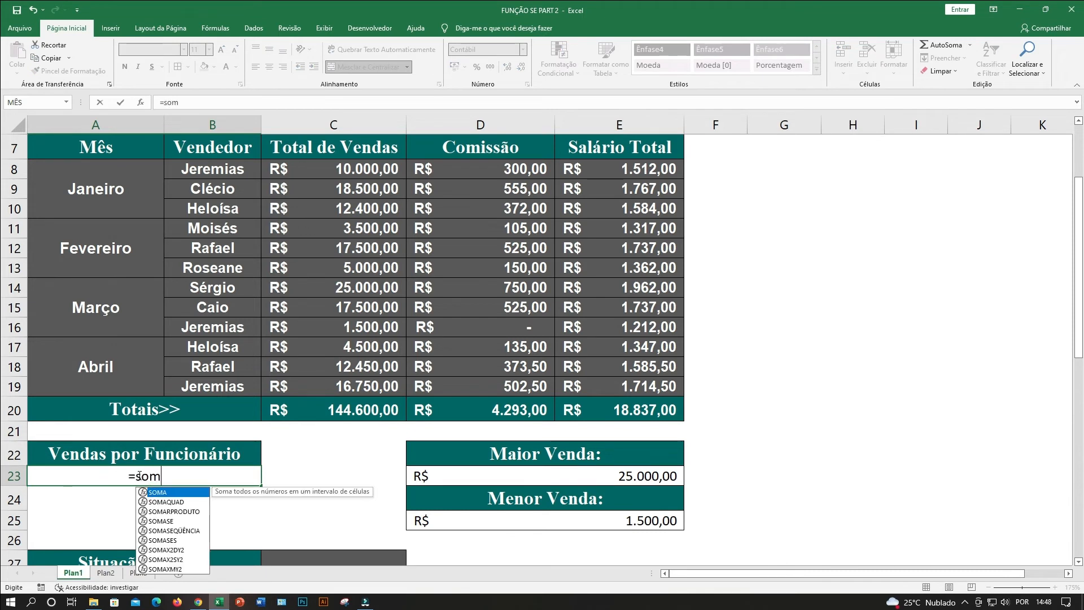
type("as")
double_click(173, 492)
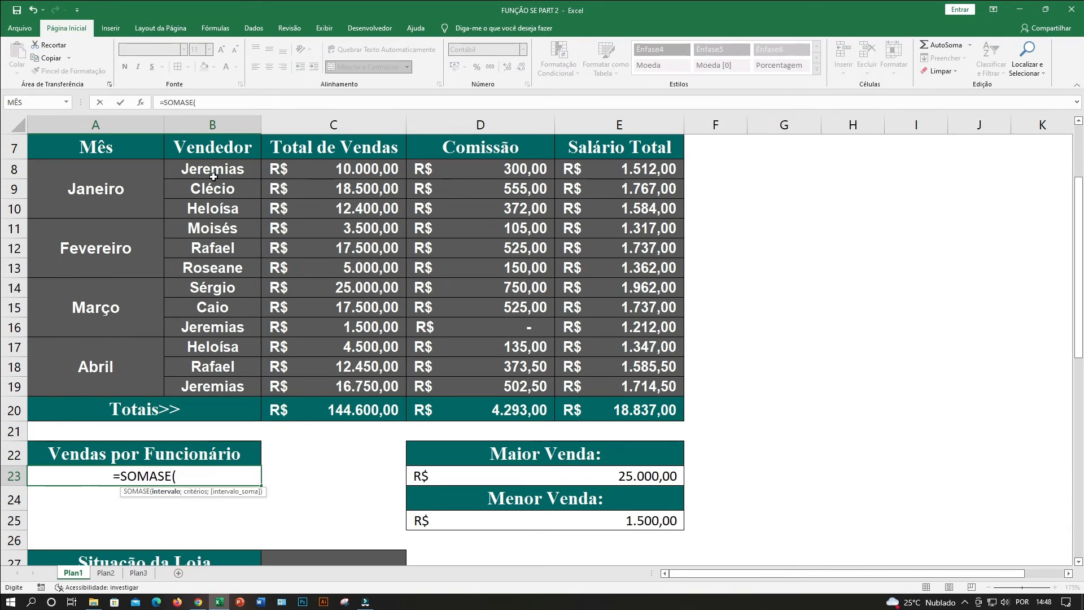
left_click_drag(213, 167, 217, 386)
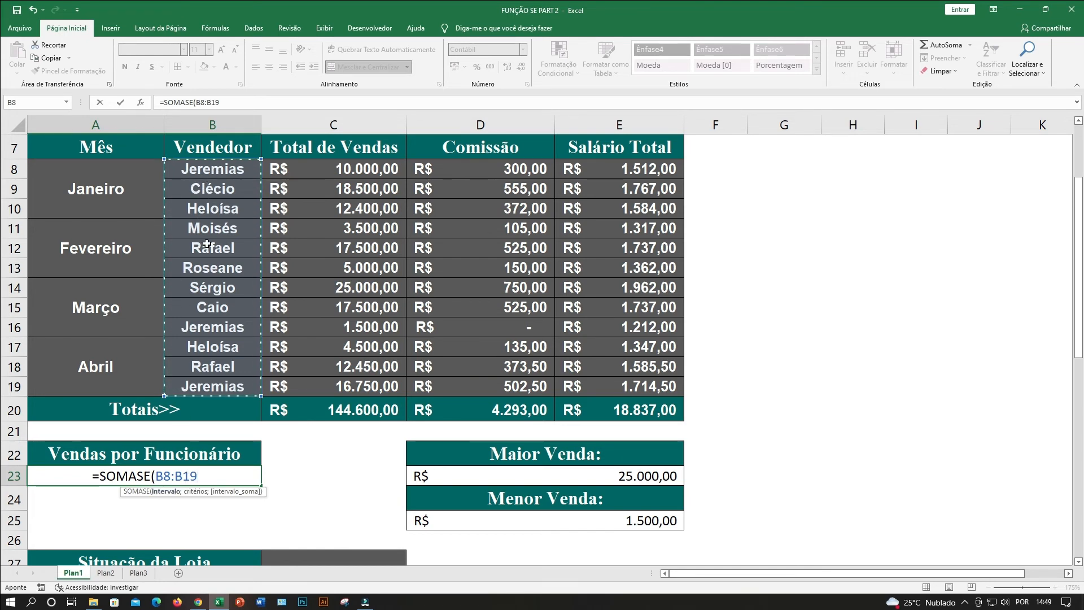
Complete the SOMASE with the quoted name of the salesperson in B8 as criterion and C8:C19 as sum range, and enter the formula.
type(";")
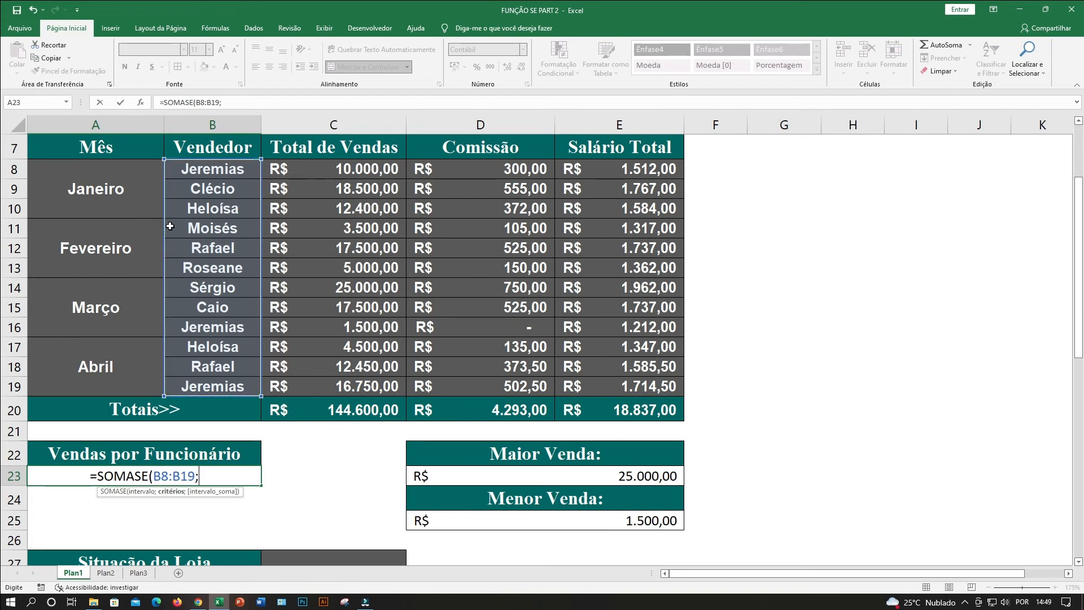
type("\"J")
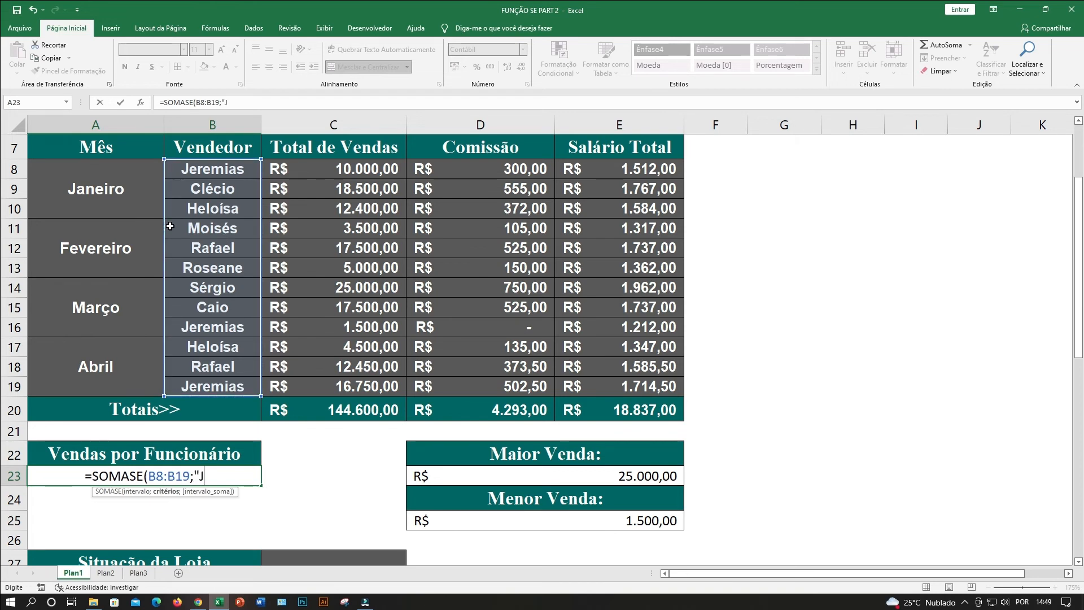
type("eremias\"")
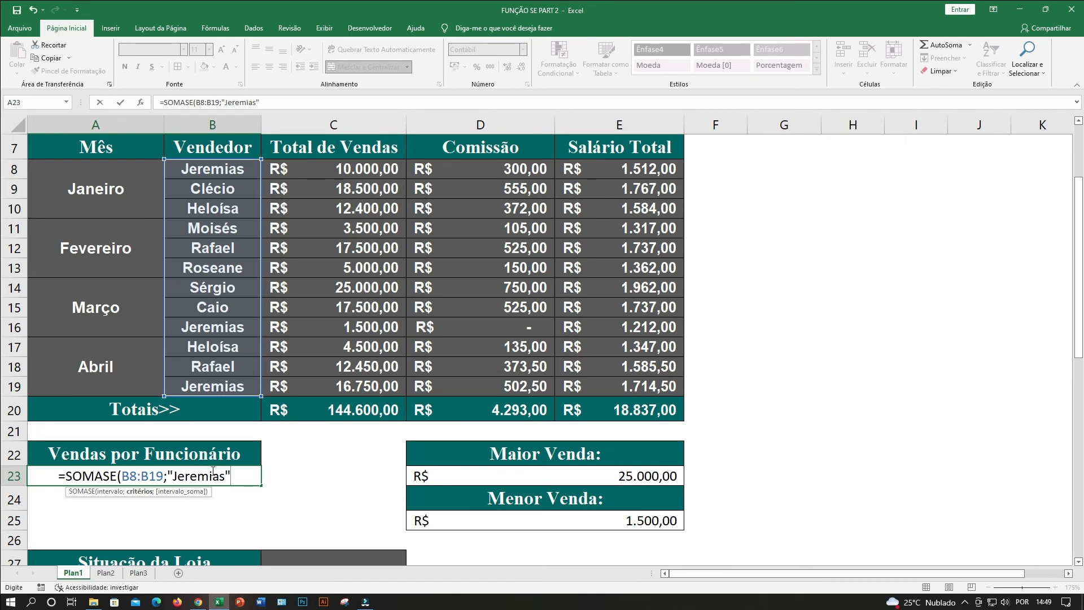
type(";")
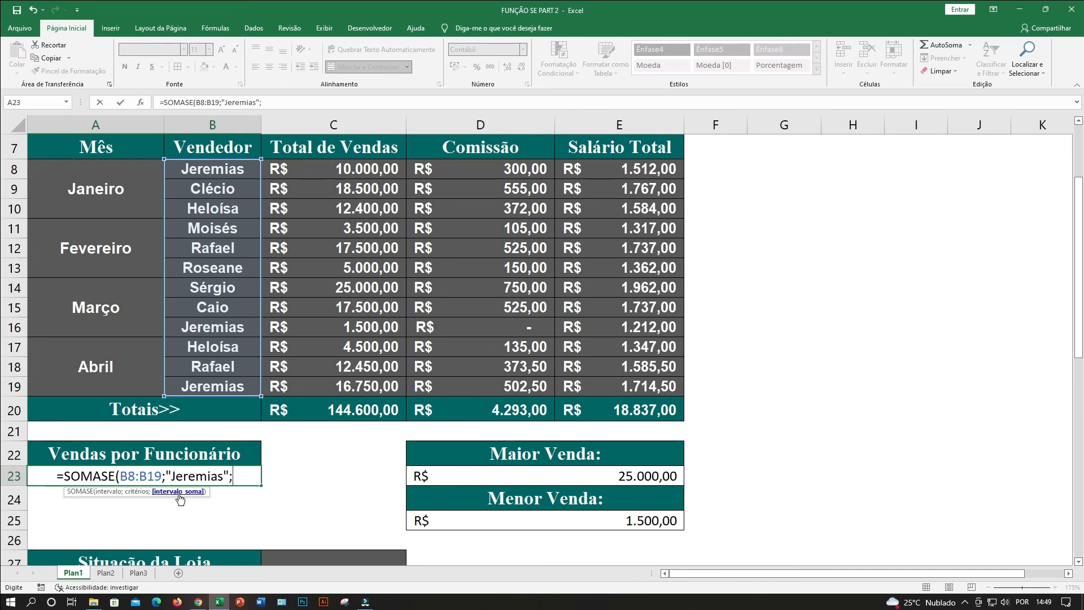
left_click(328, 168)
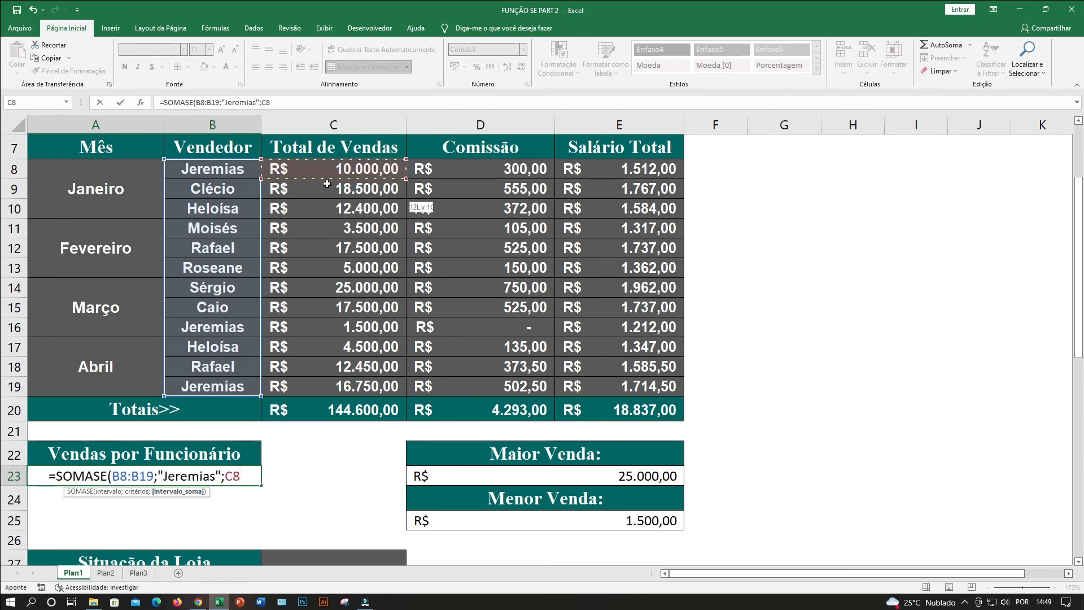
left_click_drag(327, 183, 332, 388)
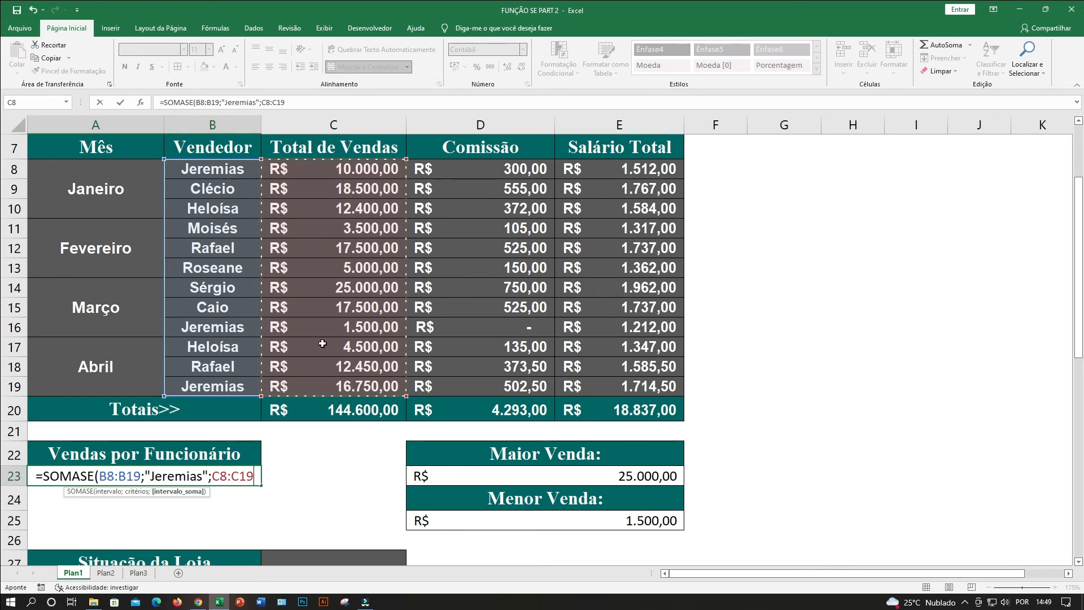
key("Return")
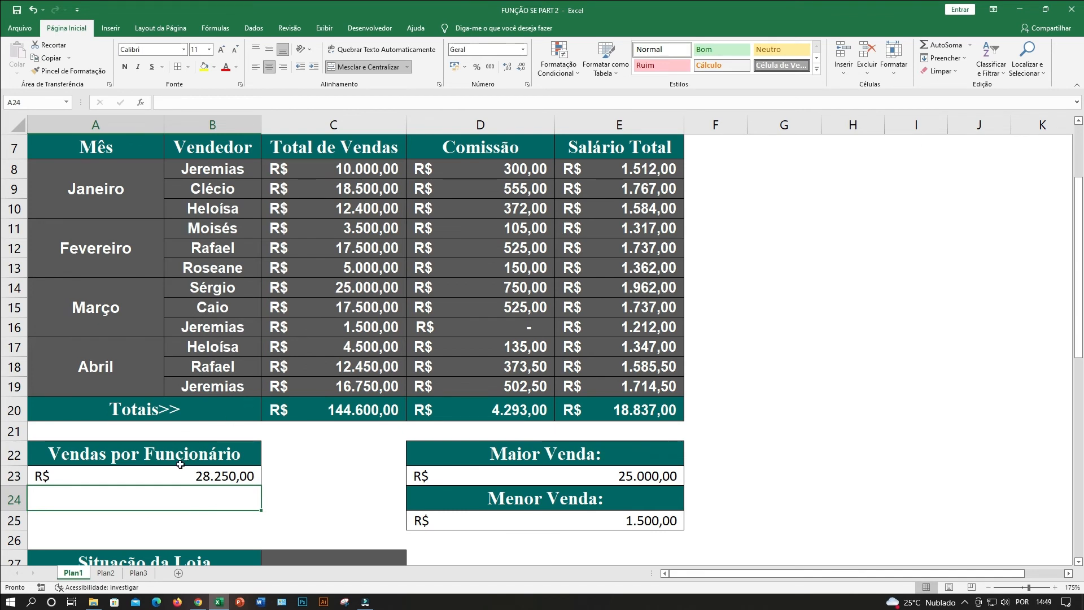
left_click(159, 481)
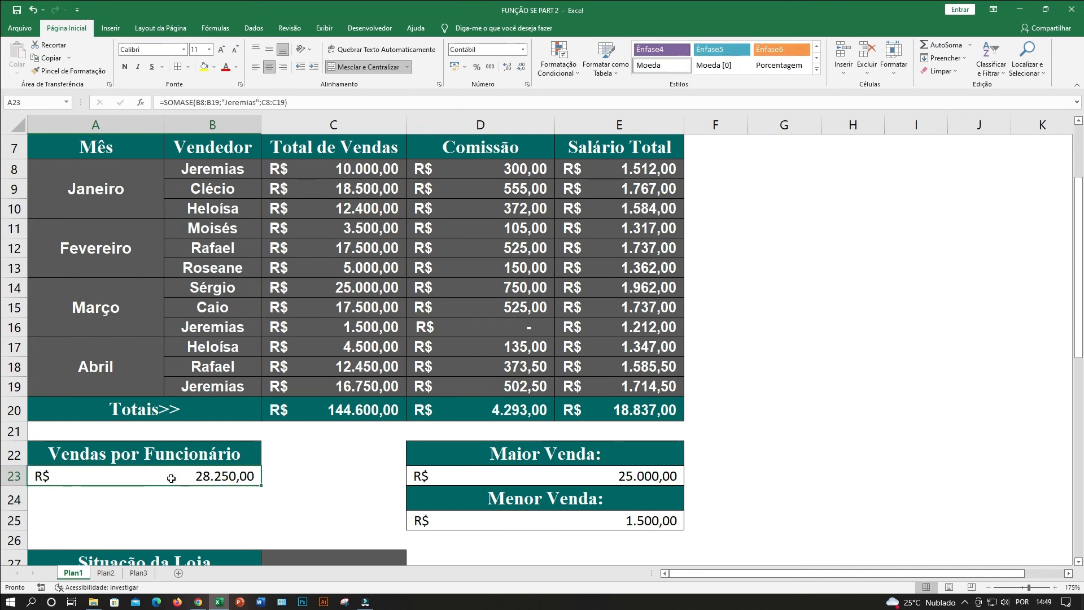
Select the sales in C19, C16 and C8 together to check their sum against the Vendas por Funcionário result in A23.
left_click(210, 390)
left_click(330, 389)
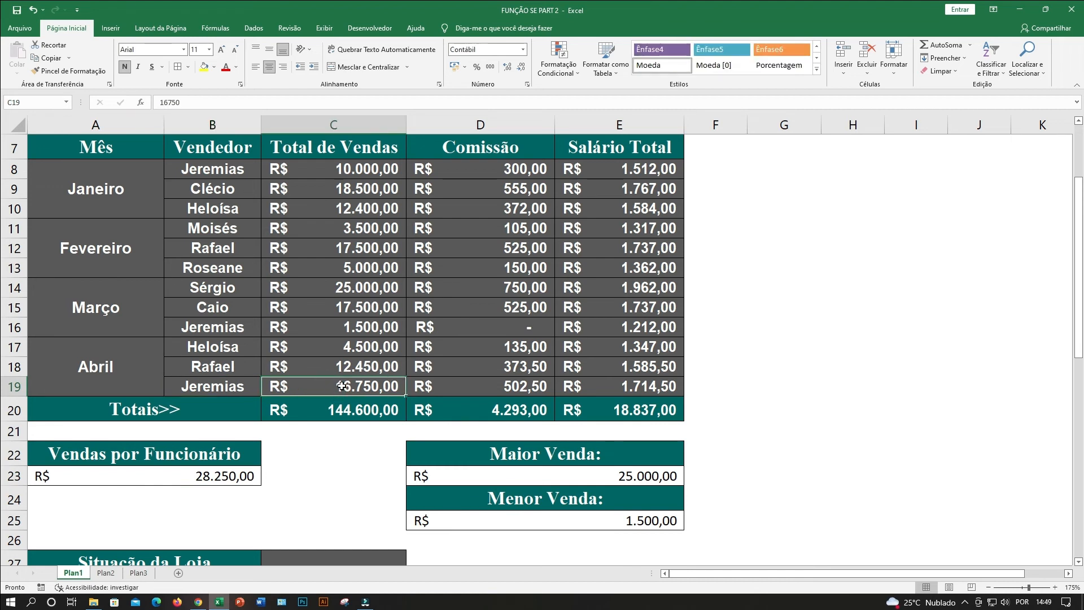
left_click(347, 327, "ctrl")
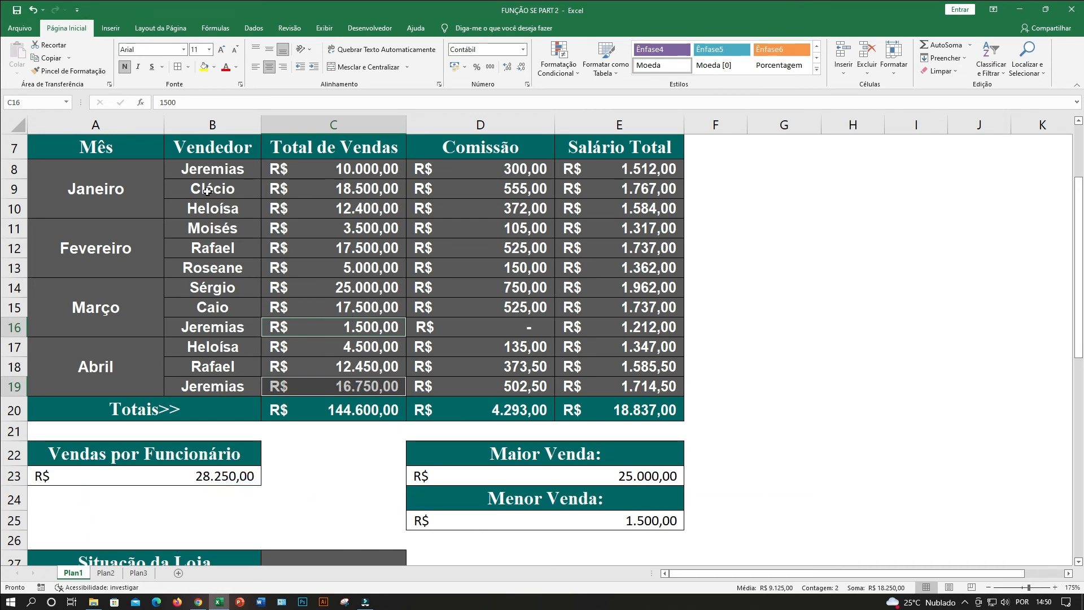
left_click(302, 168, "ctrl")
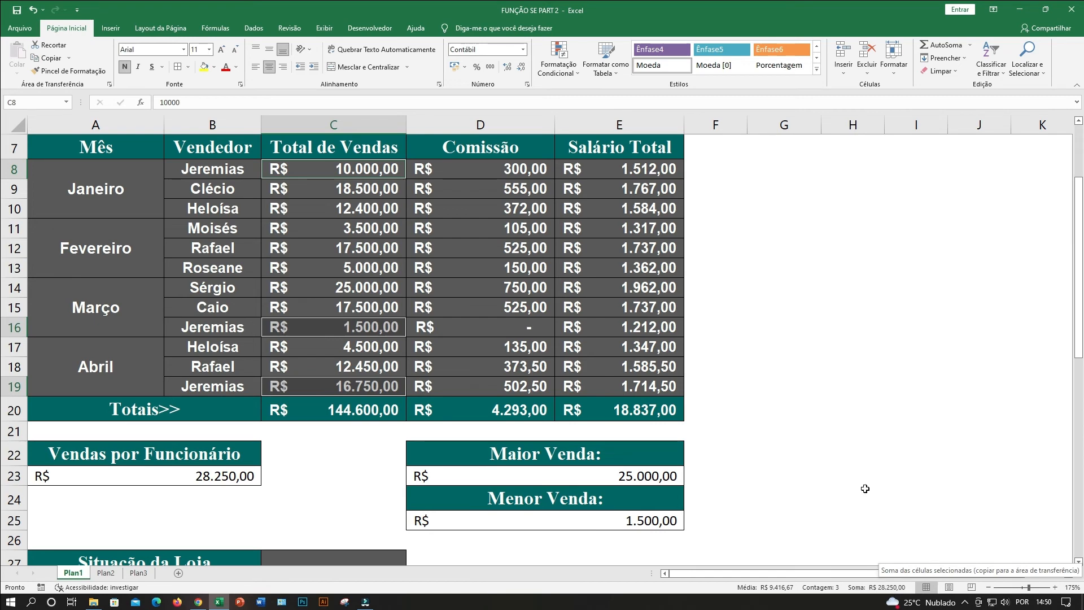
left_click(841, 408)
Examine the Situação da Loja label with its cell C27 and the month blocks from Janeiro to Abril in the table.
scroll(695, 339, "down", 1)
left_click(170, 506)
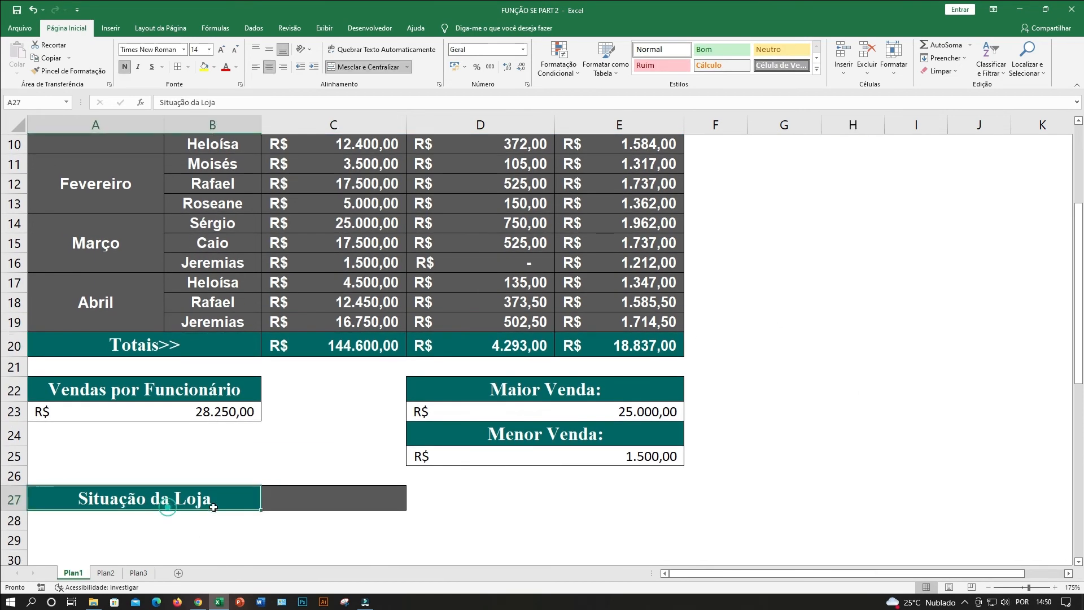
left_click(301, 495)
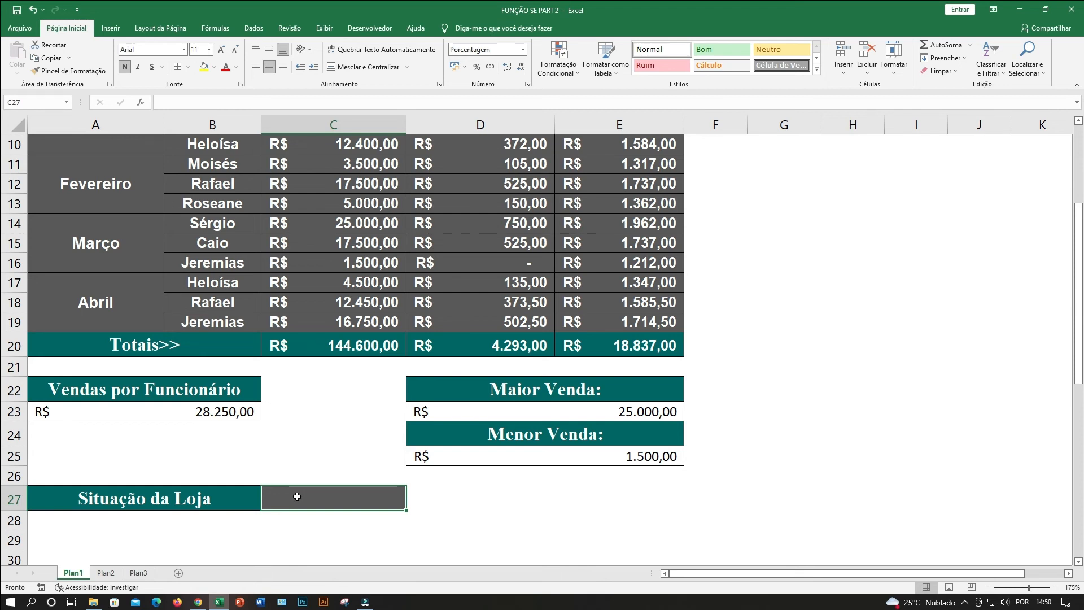
scroll(309, 459, "up", 1)
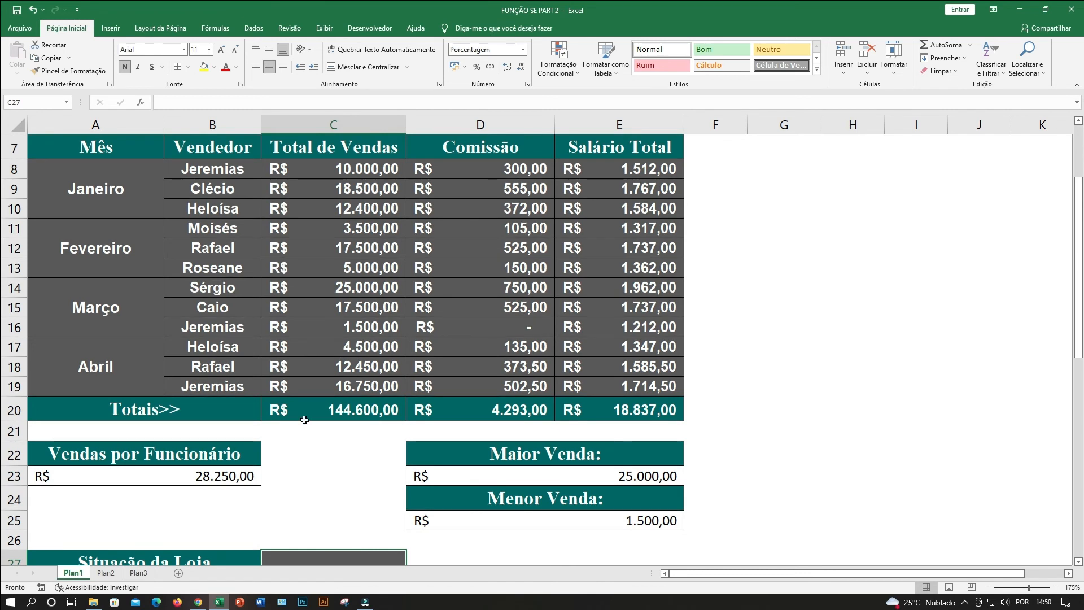
left_click(77, 180)
left_click(94, 249)
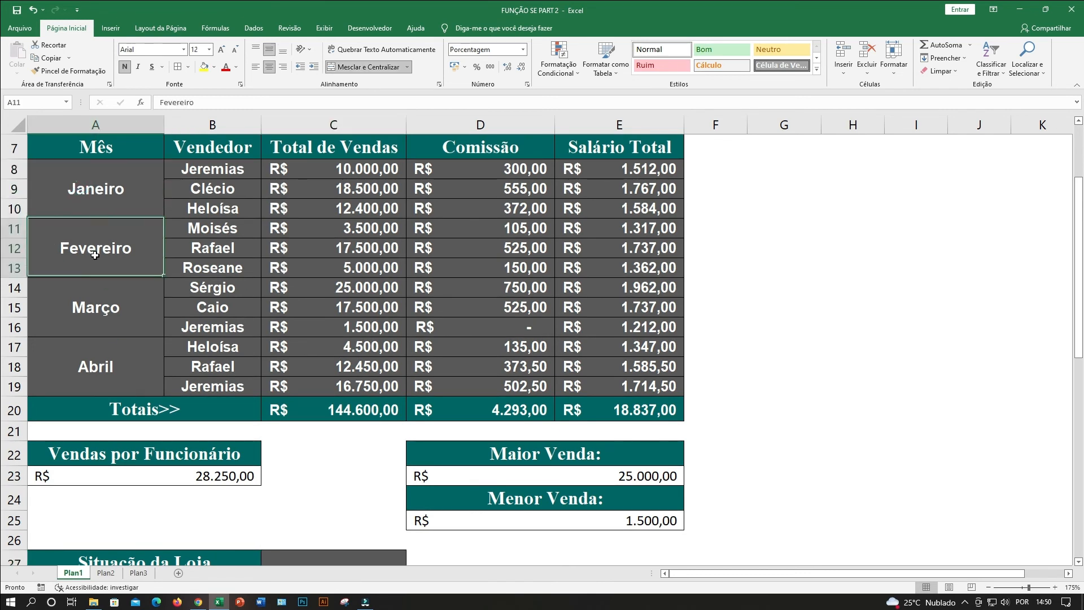
left_click(96, 310)
left_click(103, 369)
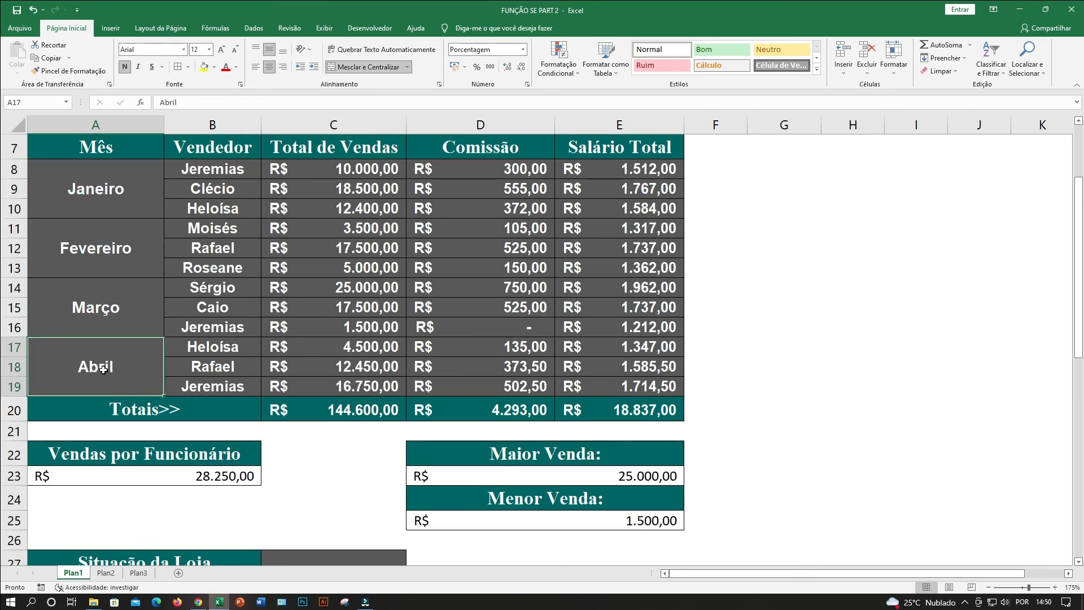
scroll(103, 368, "down", 1)
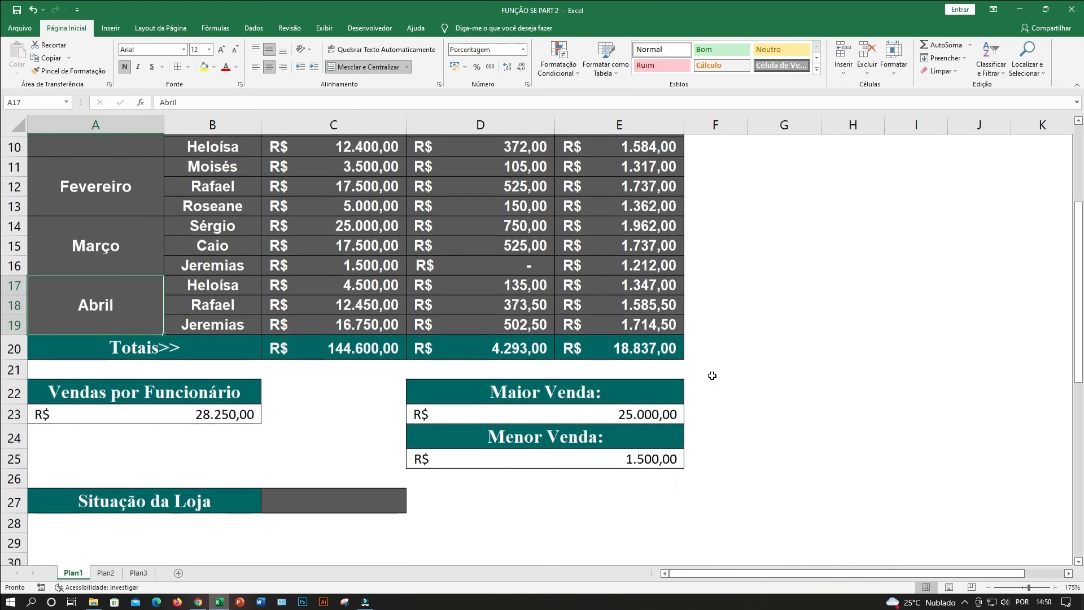
Review the Totais row and the Comissão column, then select cell C27 beside Situação da Loja.
left_click(328, 500)
scroll(329, 503, "up", 1)
left_click(137, 408)
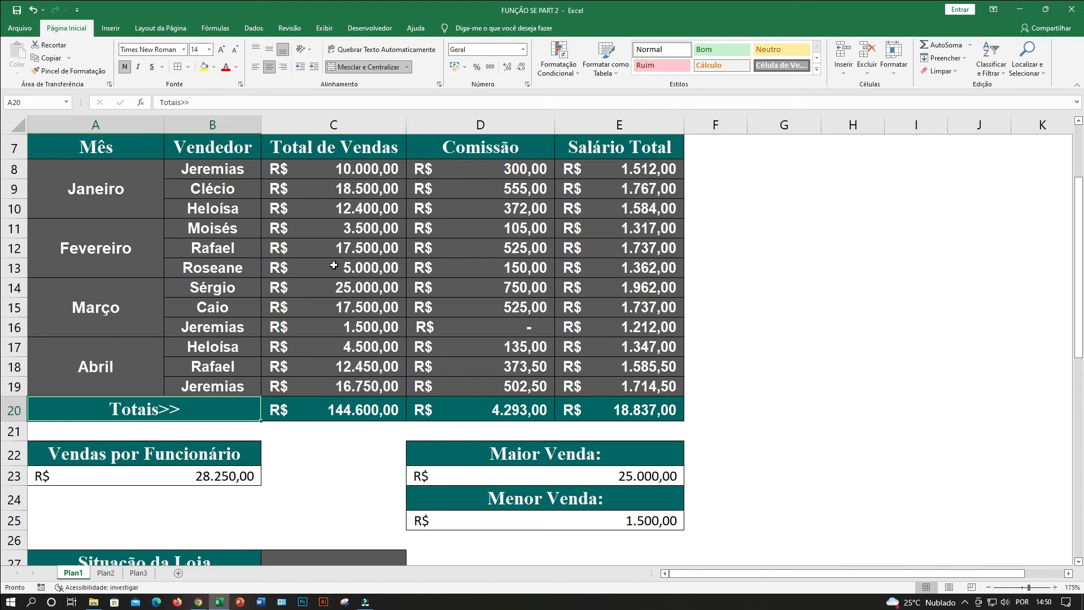
left_click(346, 473)
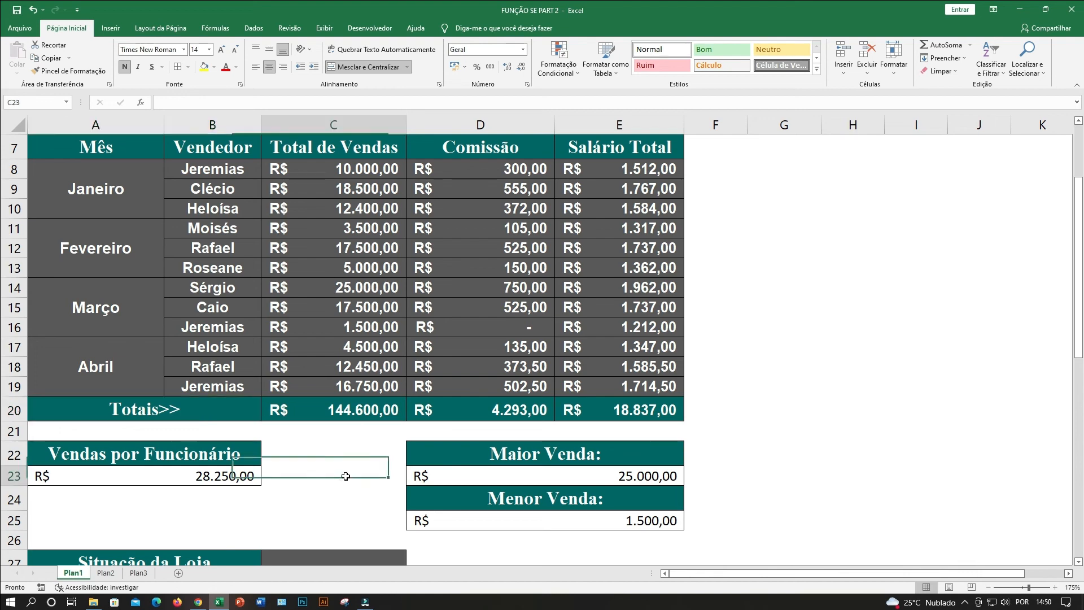
left_click(486, 174)
scroll(307, 501, "down", 1)
left_click(307, 501)
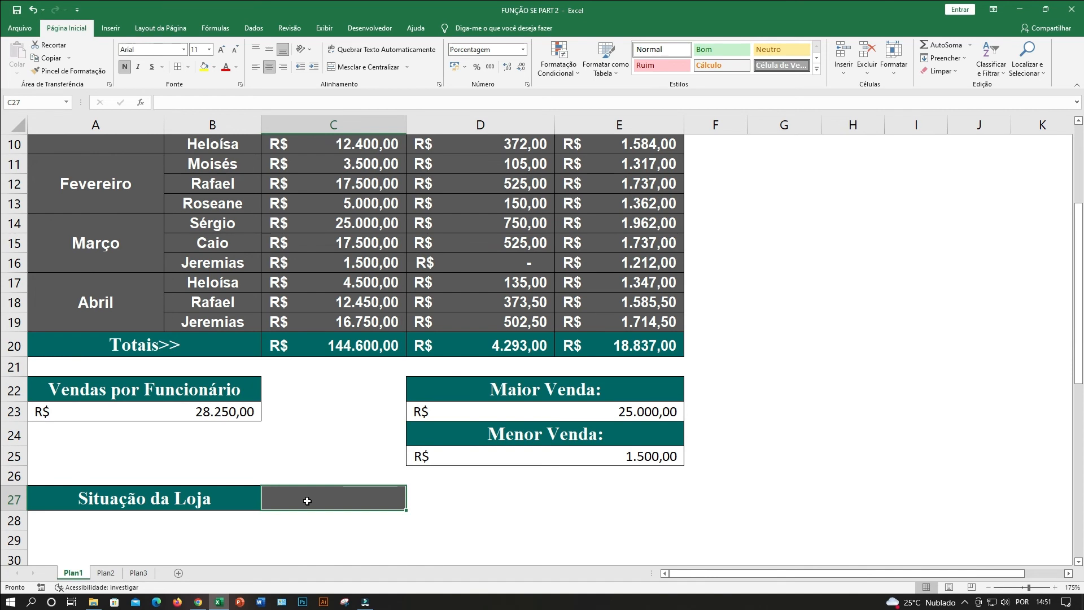
left_click(314, 412)
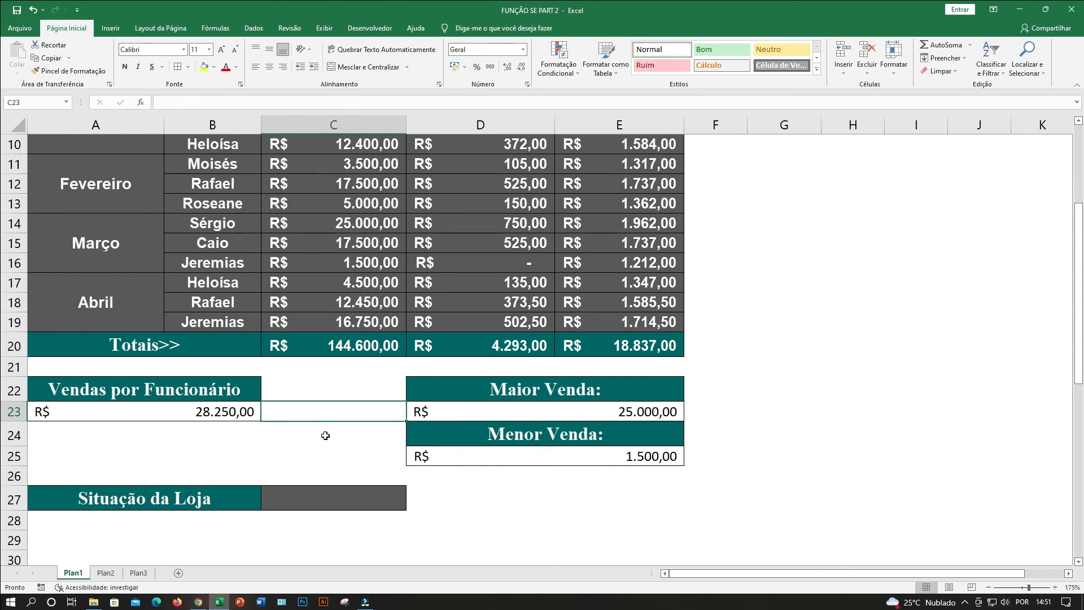
left_click(312, 500)
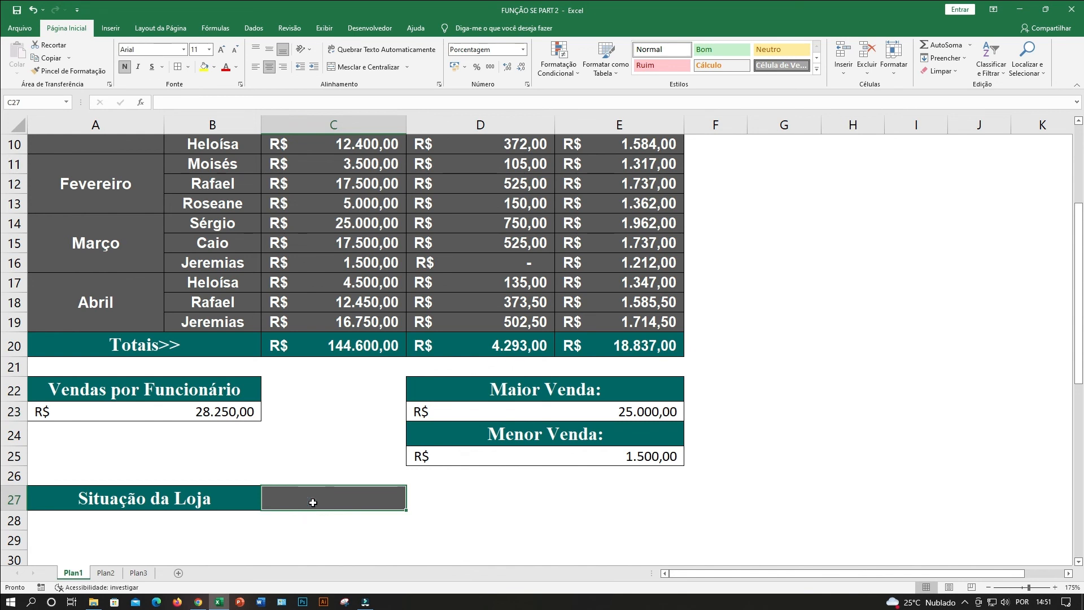